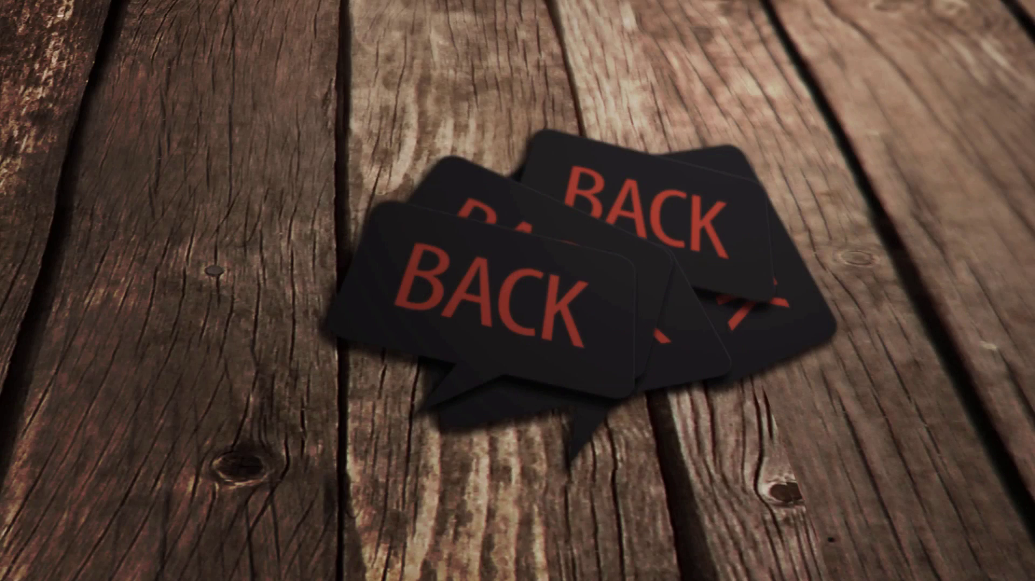
Leave the full-screen preview of the finished BACK card mockup
key(Escape)
Close the image preview, minimize the Business Card Mockup folder, and return to Photoshop's mockup.psd
key(alt+F4)
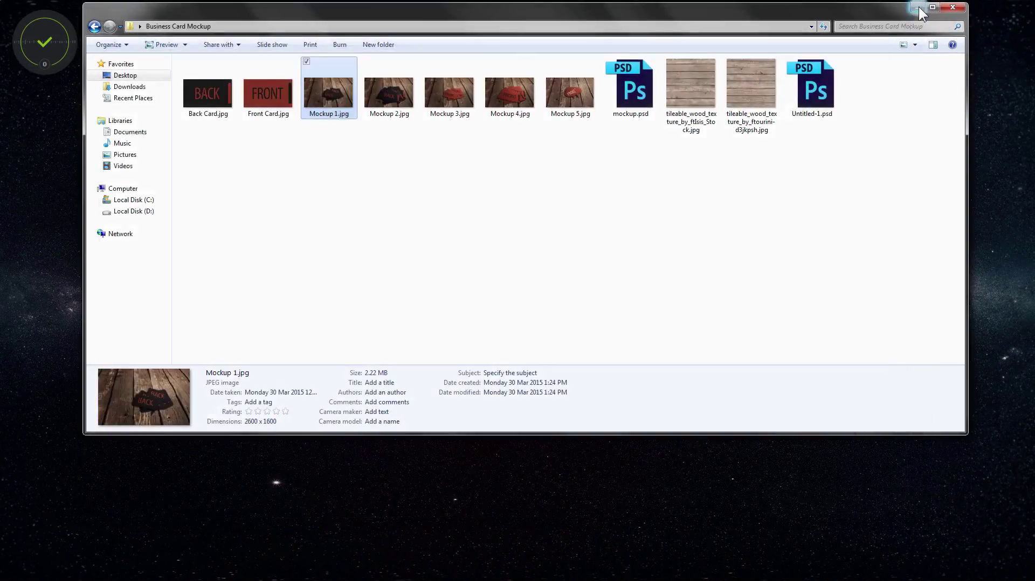
click(917, 5)
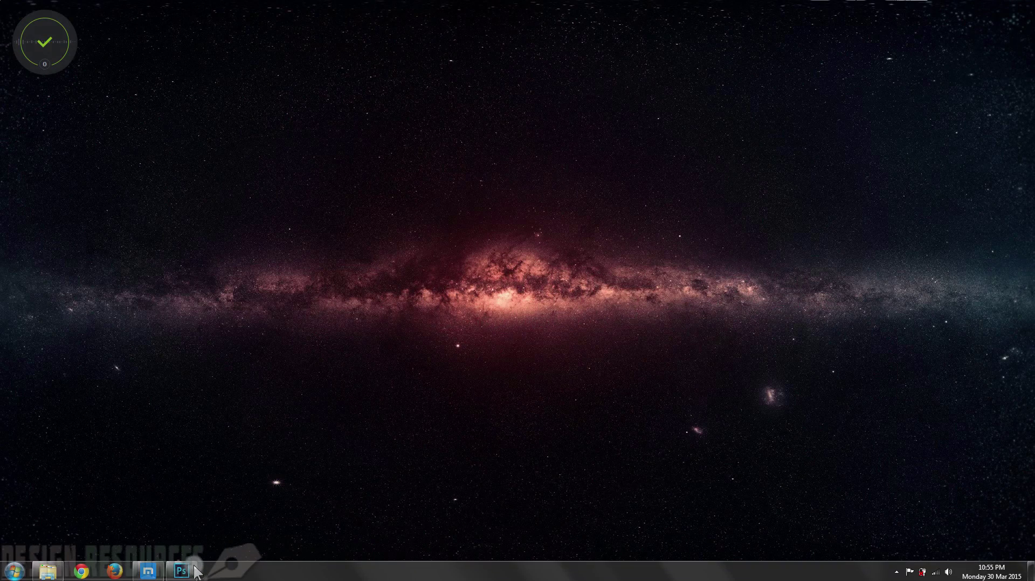
click(182, 571)
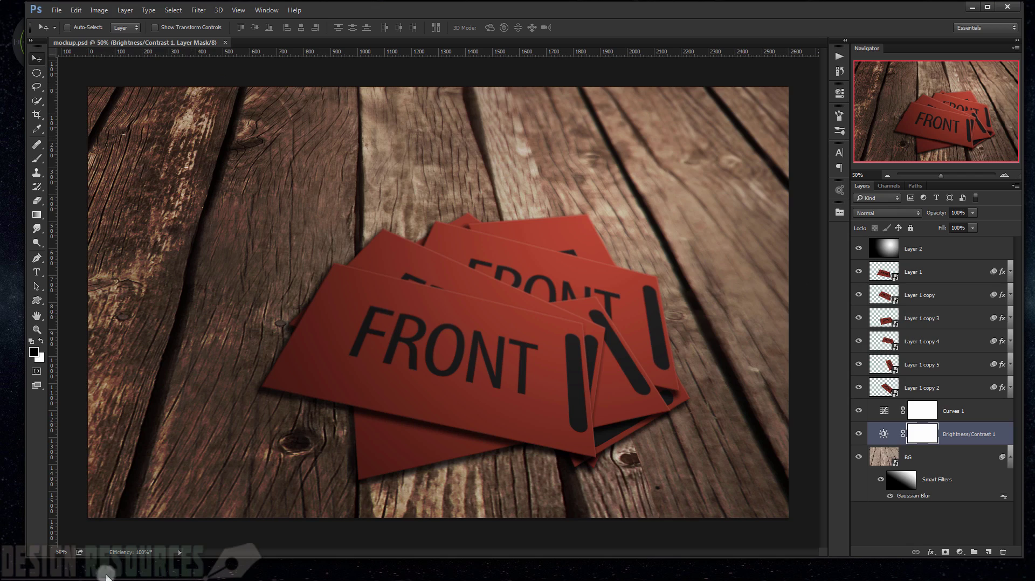
Switch from mockup.psd to the browser showing DeviantArt's wood texture gallery
mouse_move(110, 578)
click(145, 572)
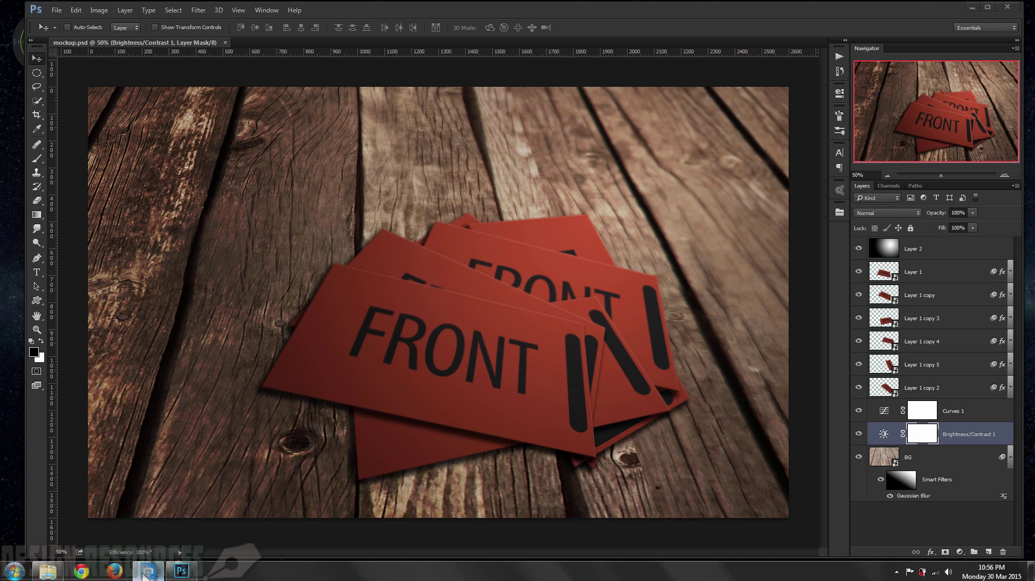
scroll(316, 329, up, 5)
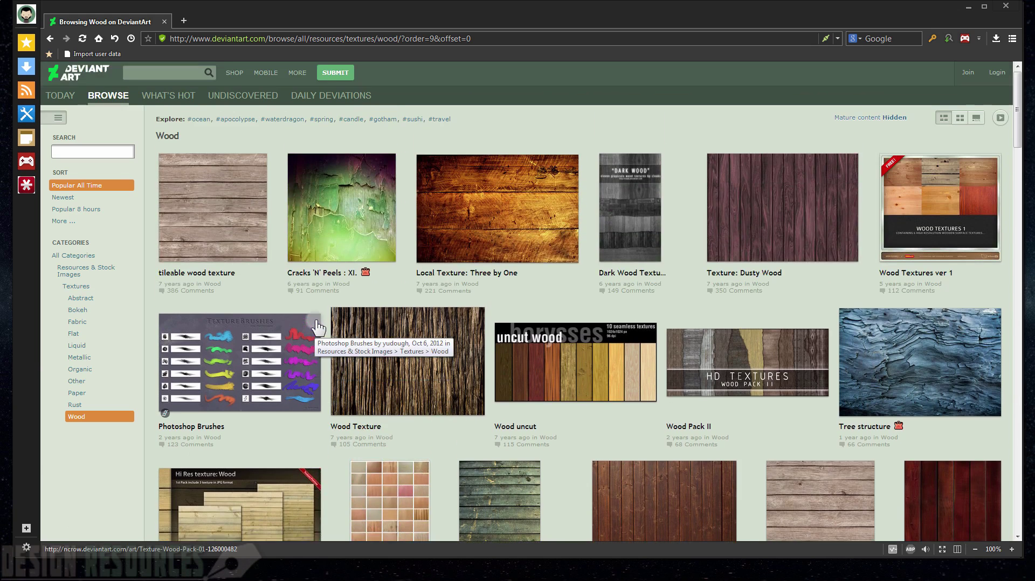
click(102, 258)
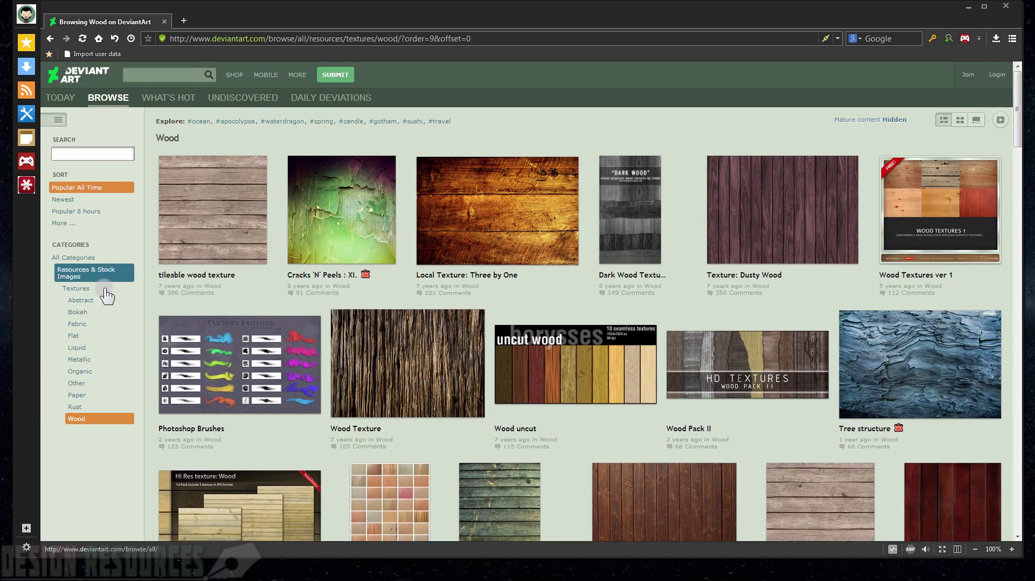
scroll(719, 286, down, 5)
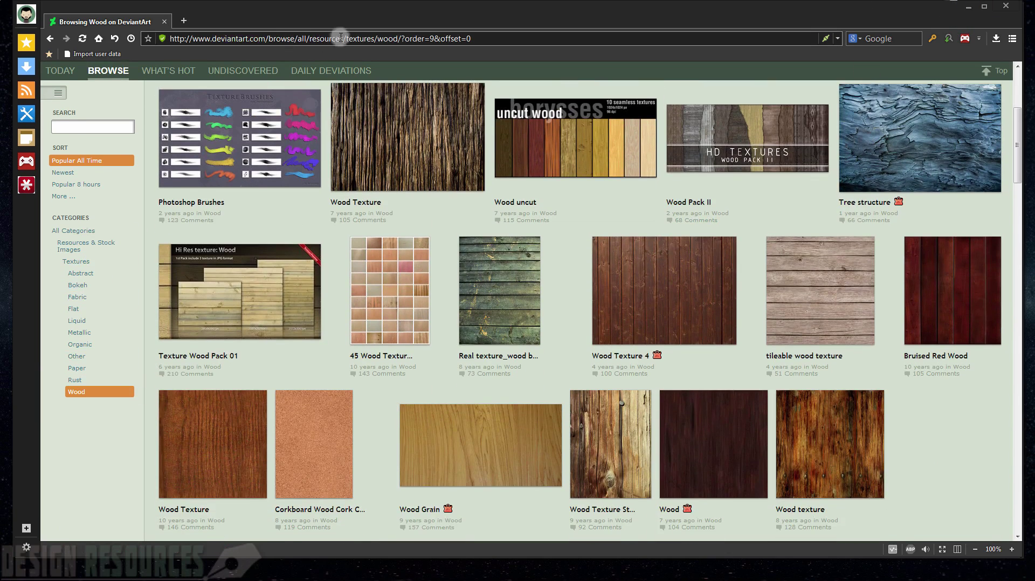
Hide the browser, close mockup.psd, and start a new blank document
click(970, 7)
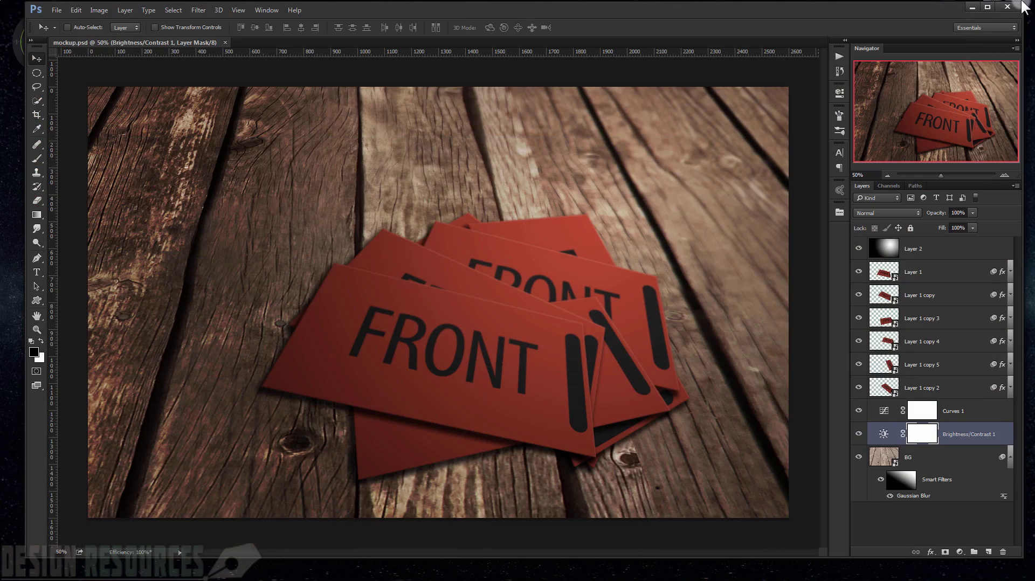
click(226, 42)
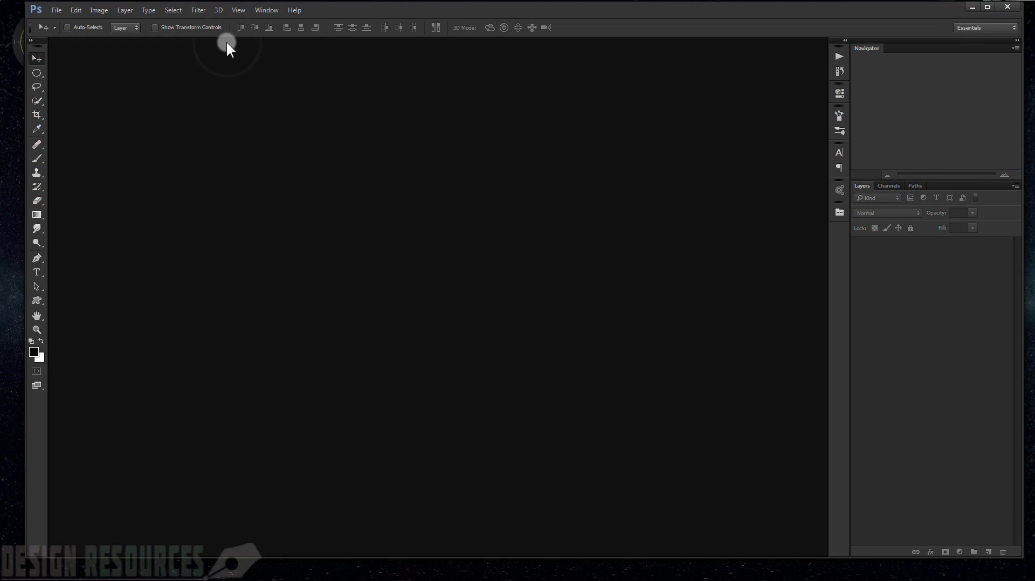
click(56, 10)
click(68, 21)
Create the new document from the YouTube Thumbnail preset (1280×720) at 30 pixels/inch
double_click(439, 180)
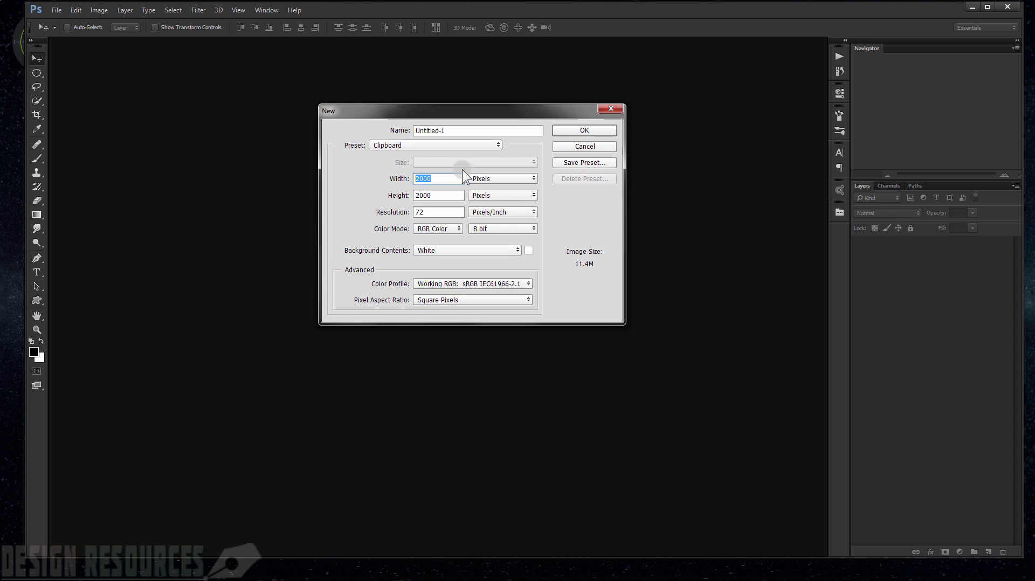
text(2)
click(450, 146)
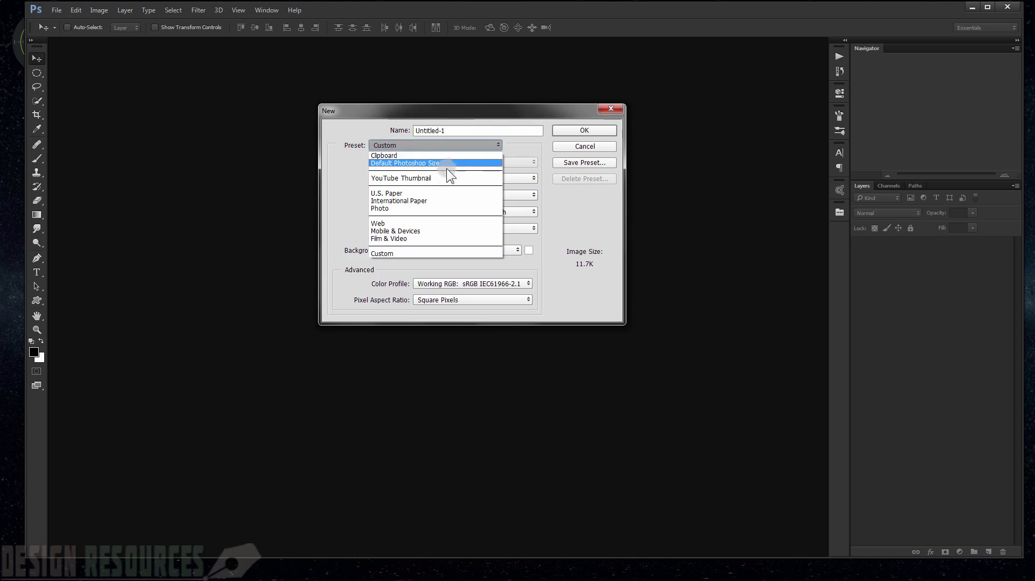
click(443, 181)
click(442, 144)
click(436, 177)
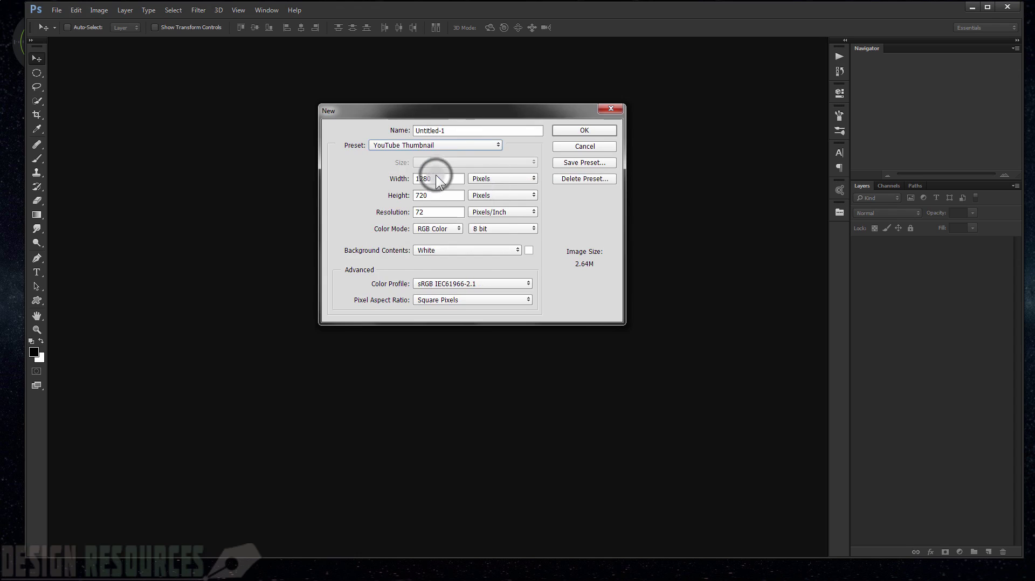
double_click(437, 212)
text(300)
click(596, 130)
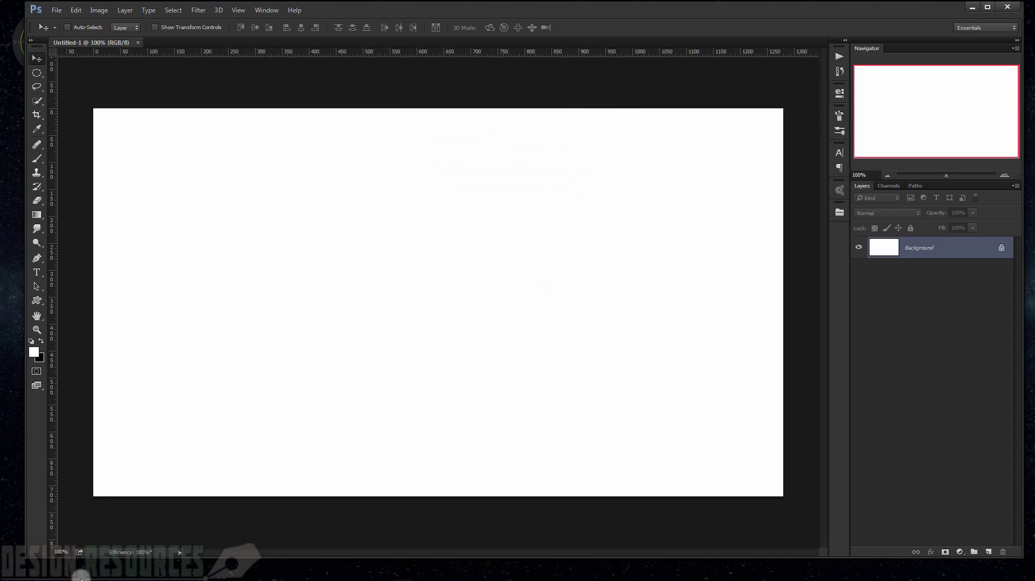
Open tileable_wood_texture_by_ftIsis_Stock.jpg from the Business Card Mockup folder in Photoshop
click(48, 575)
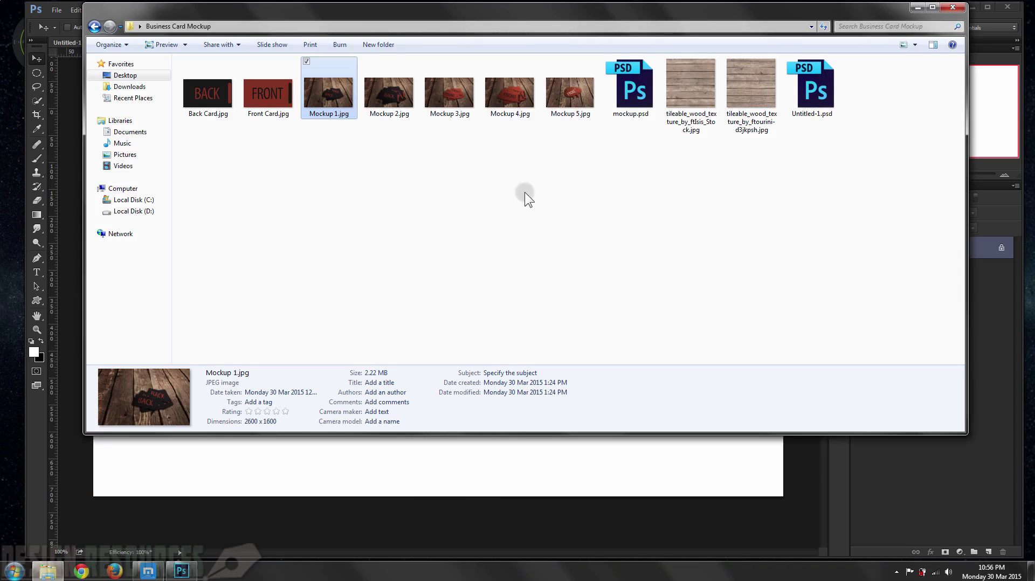
click(687, 70)
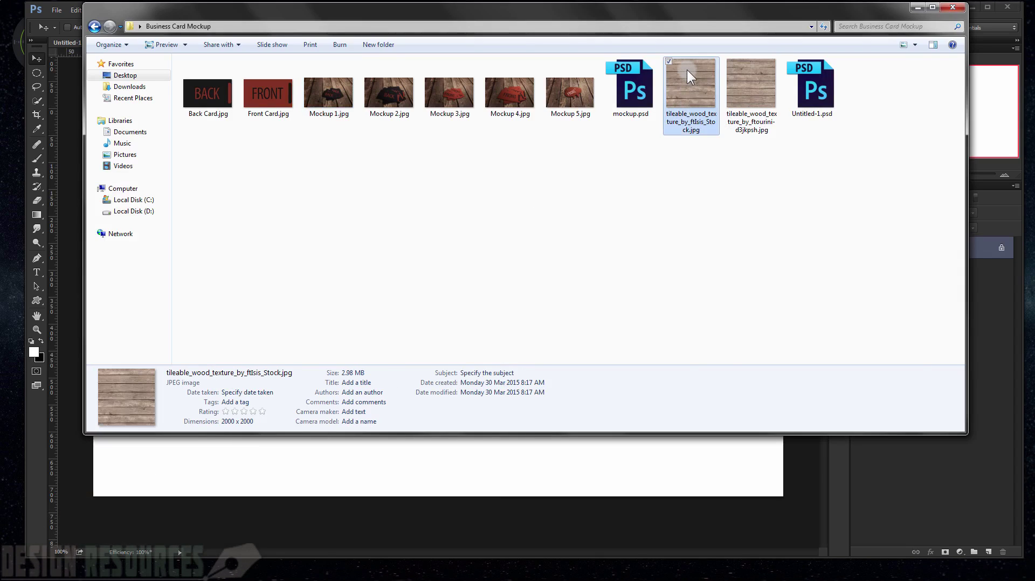
right_click(686, 70)
mouse_move(754, 156)
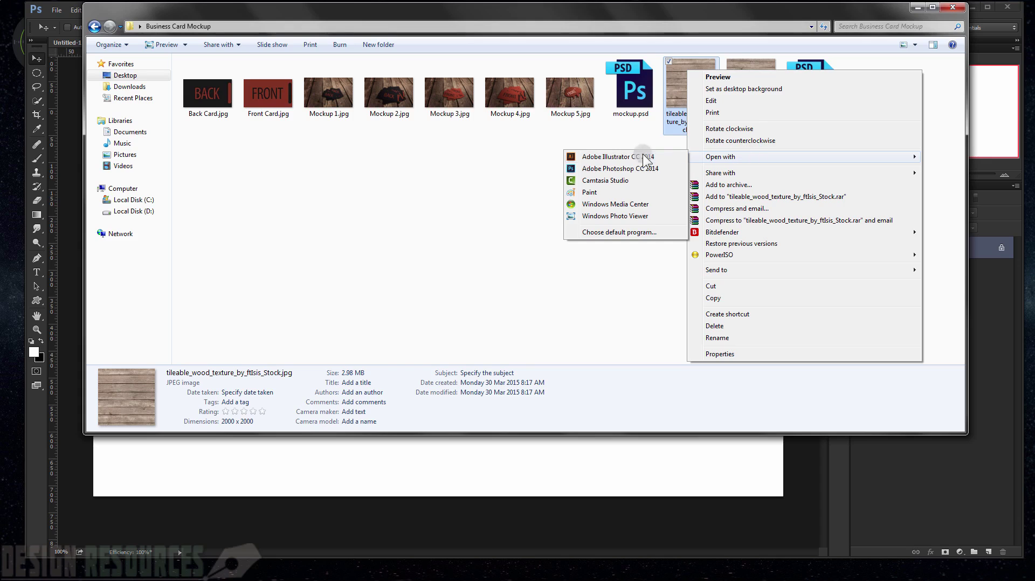
click(631, 166)
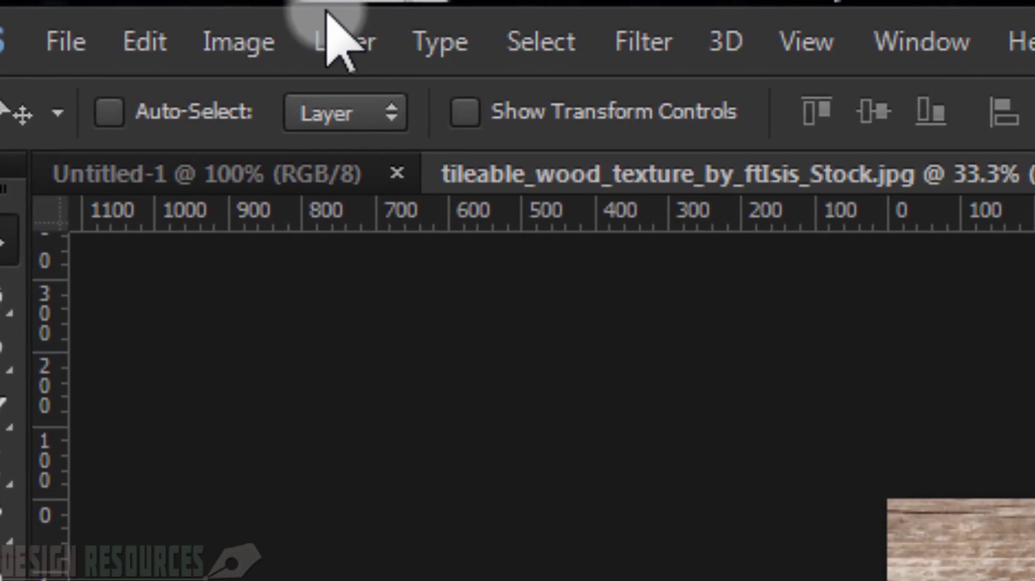
Rotate the wood texture 90° clockwise, select all of it, and close its document
click(231, 47)
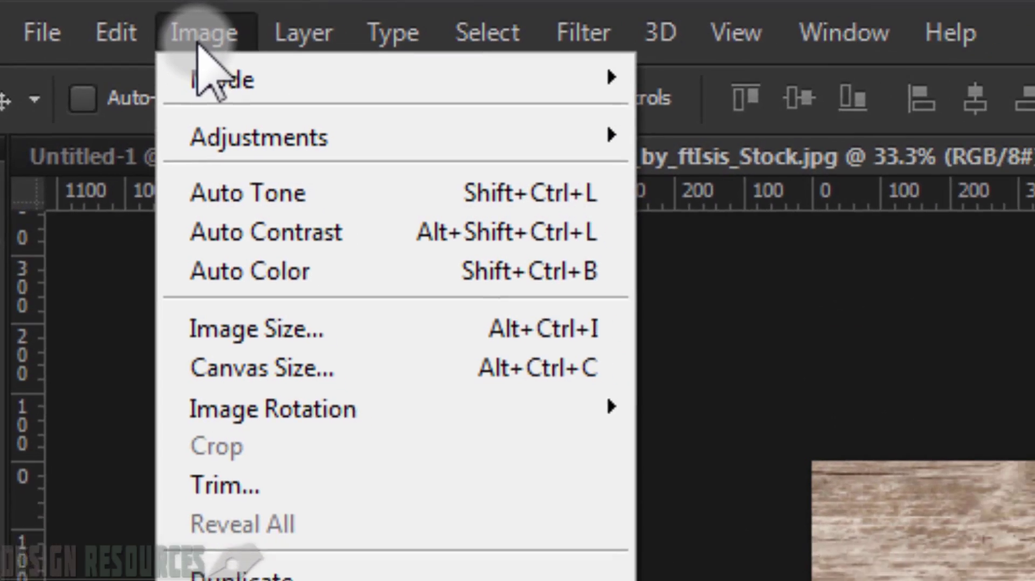
mouse_move(348, 410)
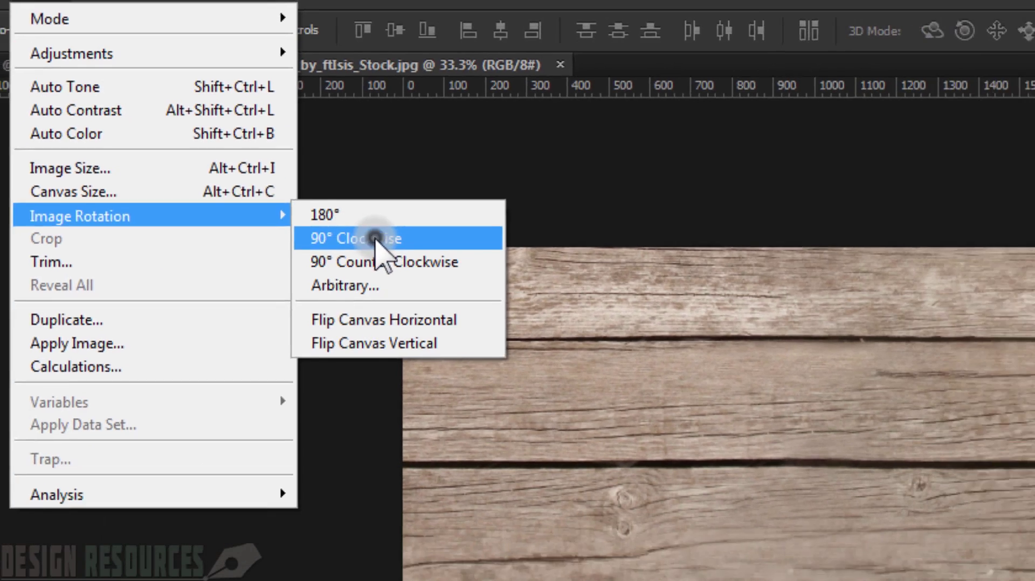
click(415, 263)
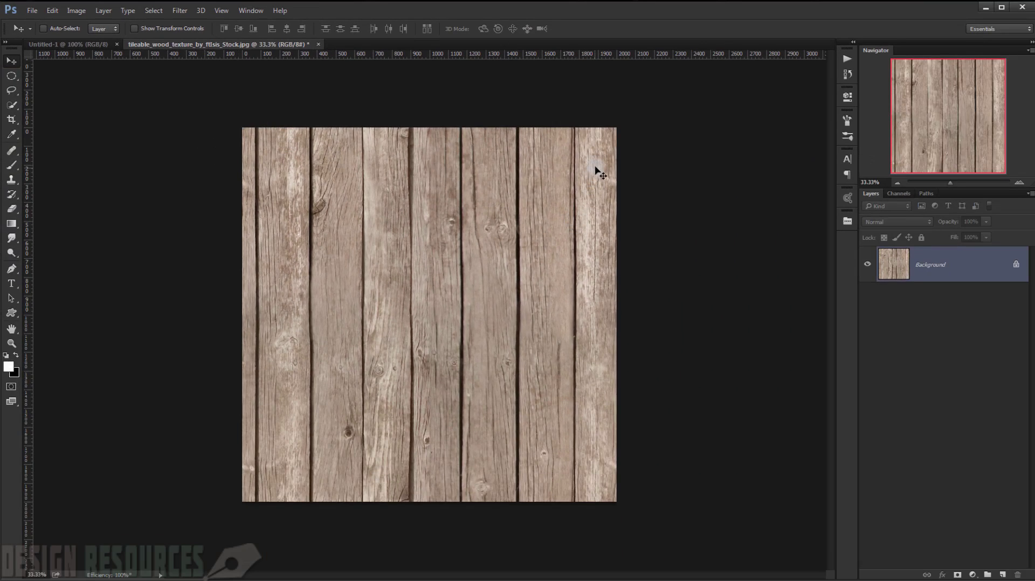
key(ctrl+a)
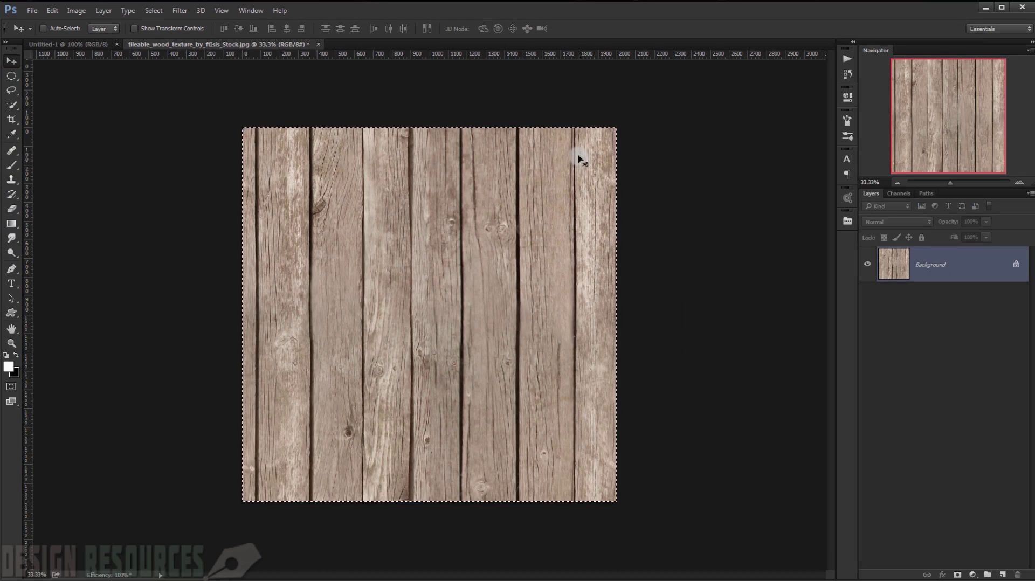
click(318, 44)
Discard the texture file's changes and paste the wood texture into Untitled-1
click(536, 225)
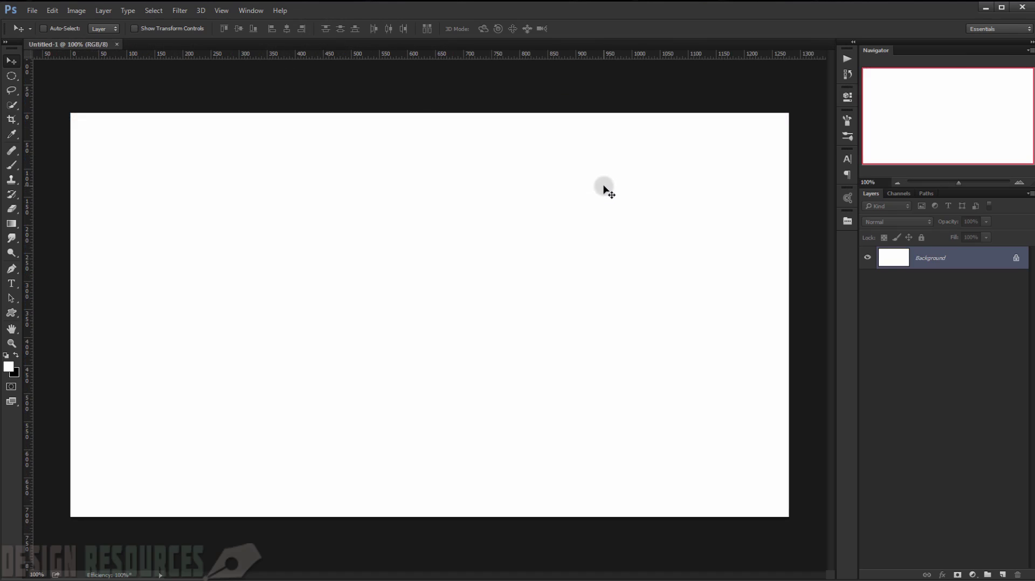
key(ctrl+v)
key(ctrl+minus)
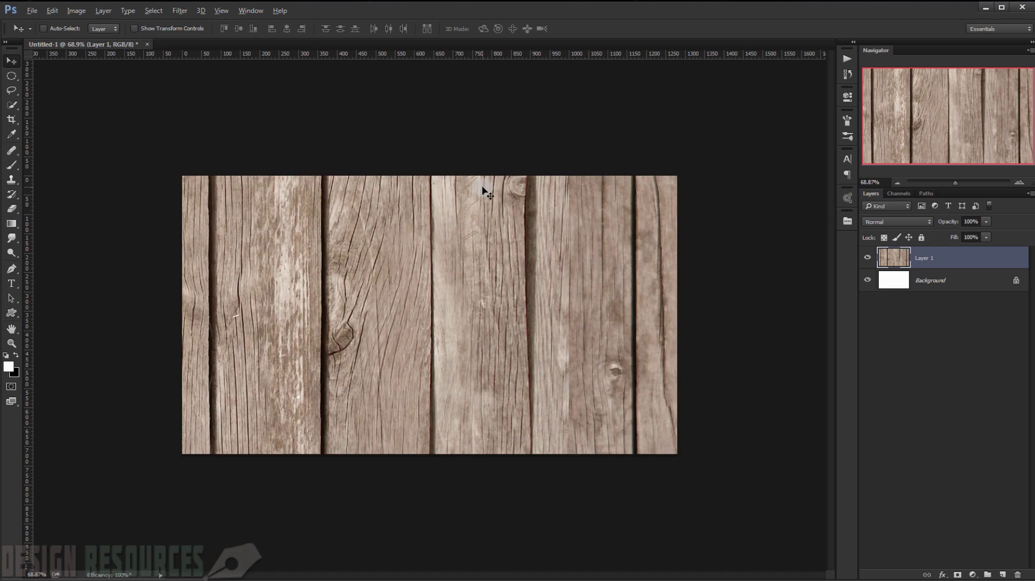
scroll(482, 187, down, 1)
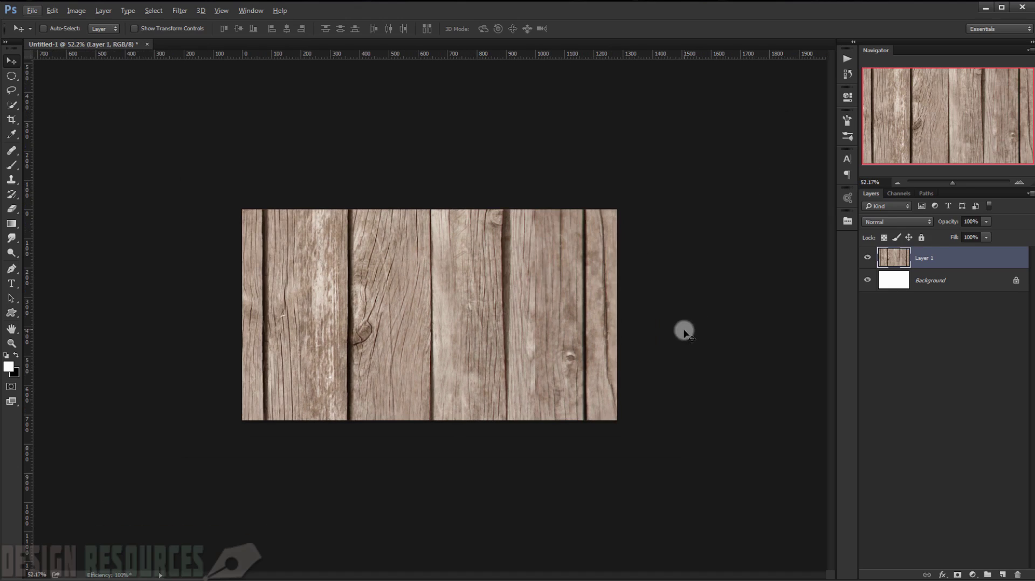
scroll(743, 312, down, 1)
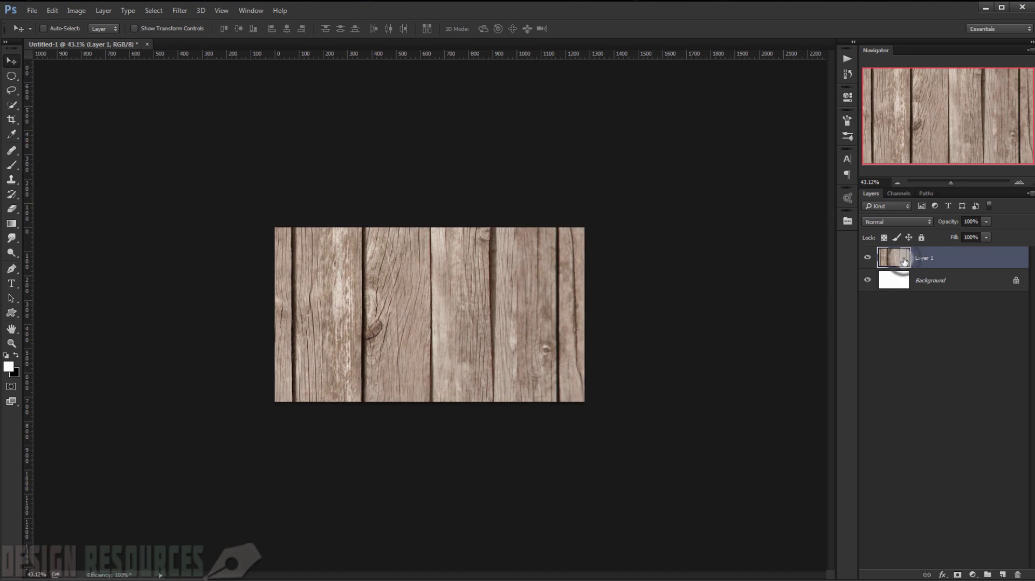
scroll(571, 308, up, 2)
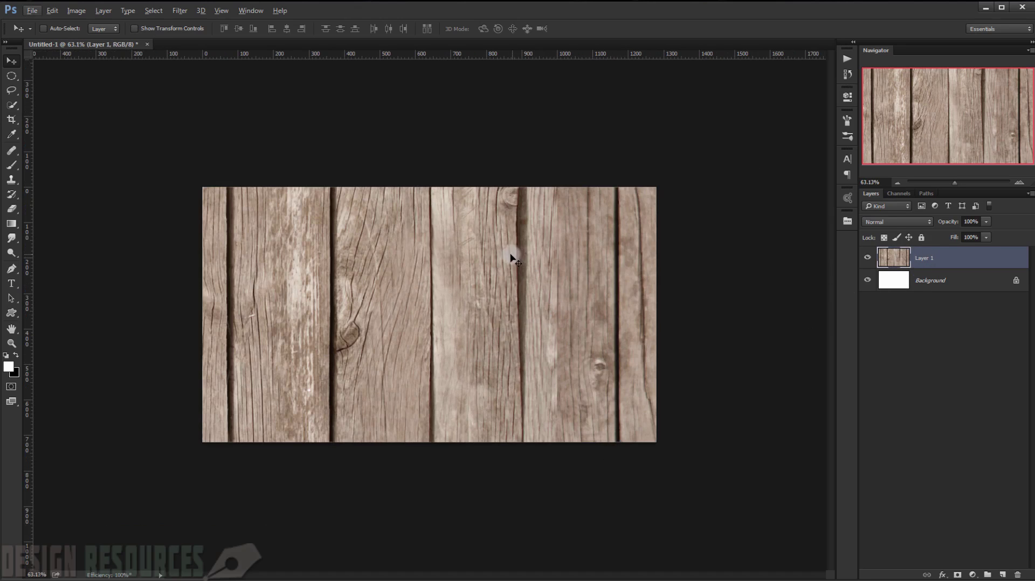
Rename the wood layer to BG and convert it to a Smart Object
double_click(927, 257)
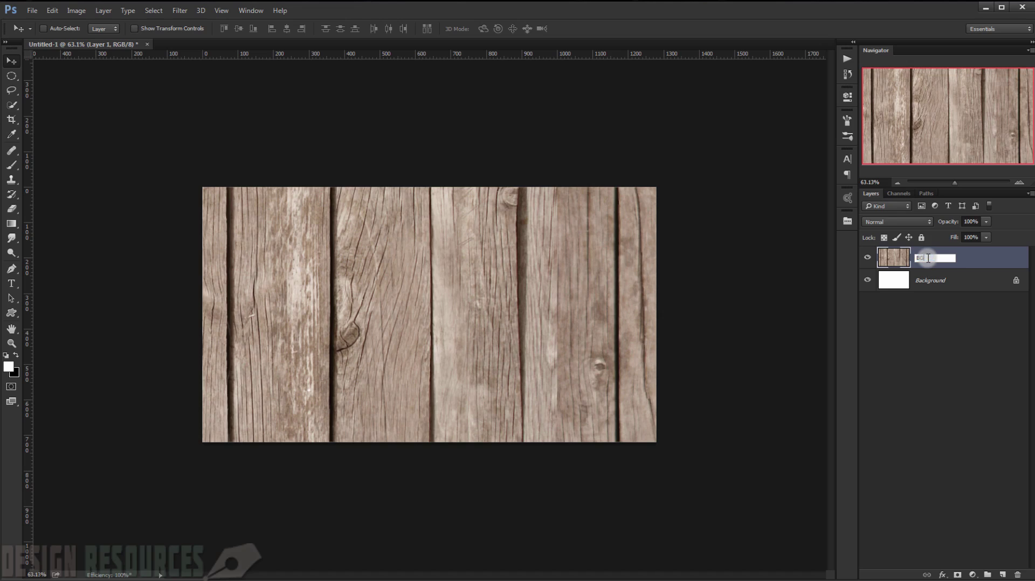
key(Return)
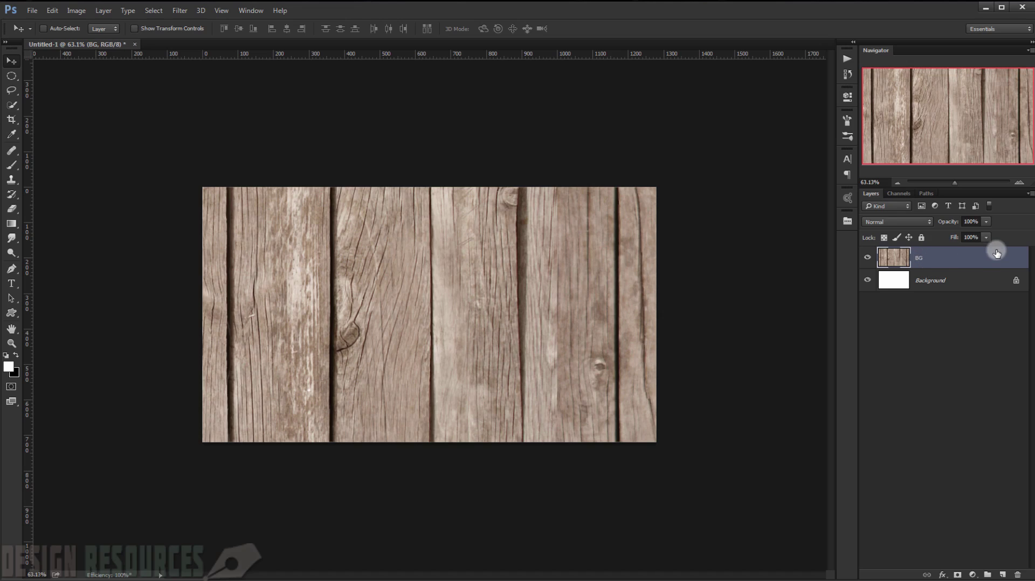
right_click(975, 263)
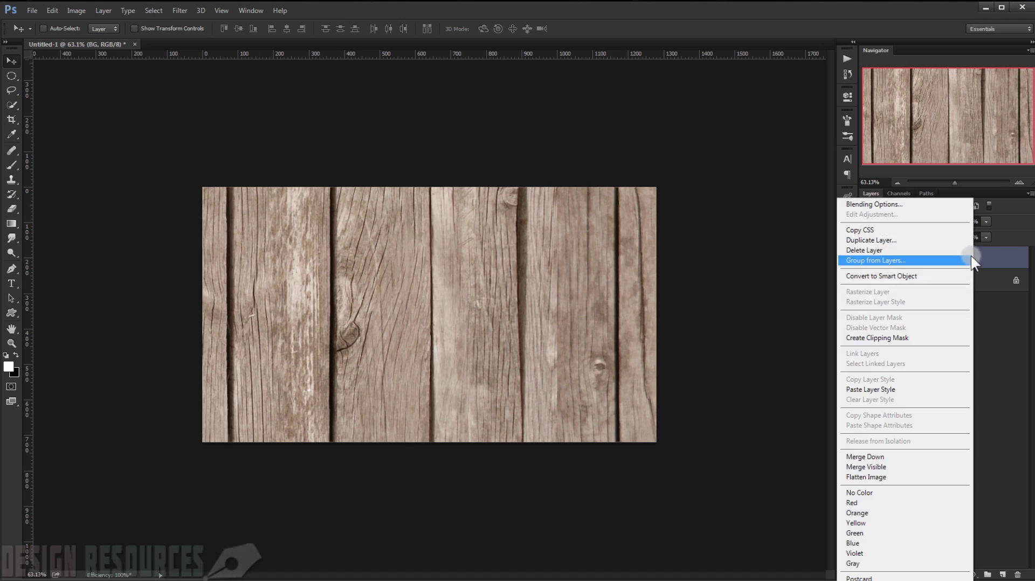
click(875, 276)
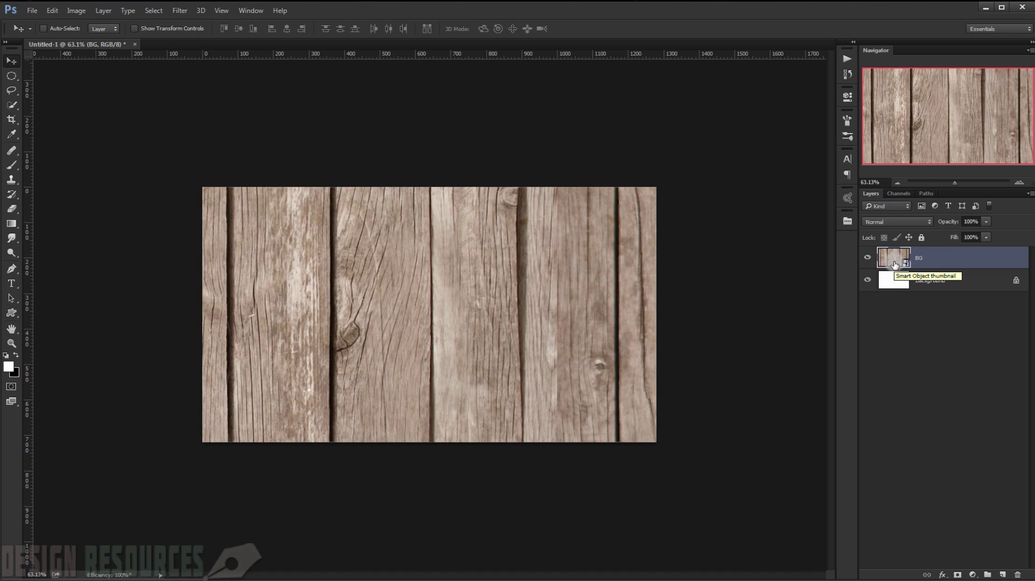
Start a free transform on BG, shift it up and left, and choose Distort
key(ctrl+t)
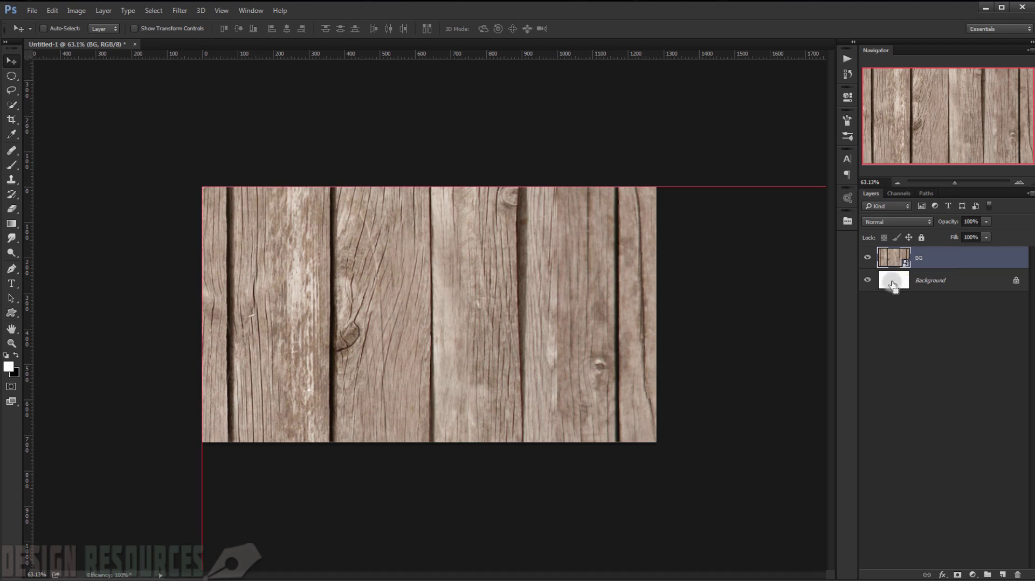
key(ctrl+0)
drag(546, 405, 517, 393)
scroll(461, 353, down, 2)
right_click(456, 324)
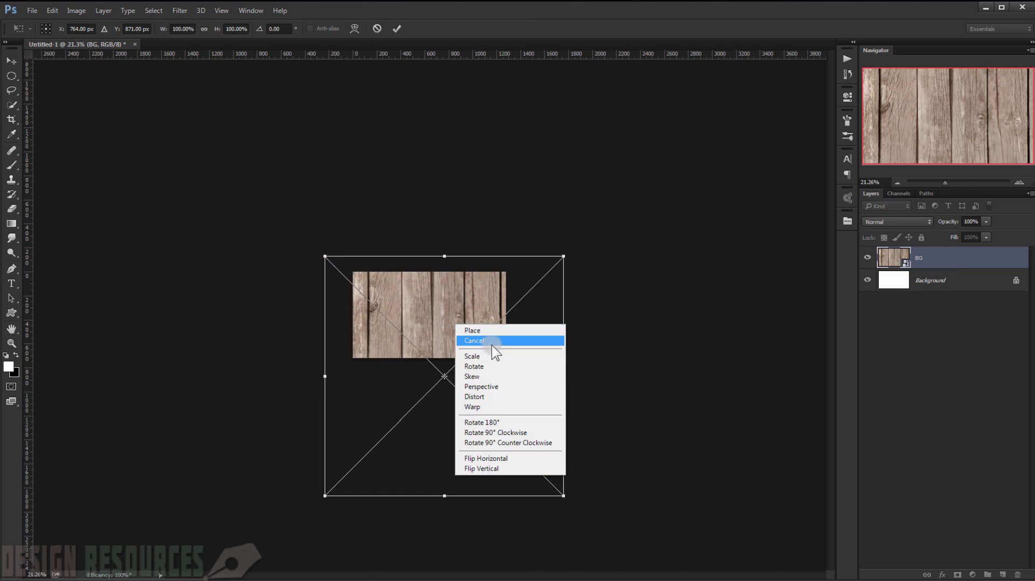
click(488, 398)
Pull the top corners inward, raise the bottom edge, and shift the texture upward
drag(563, 257, 505, 272)
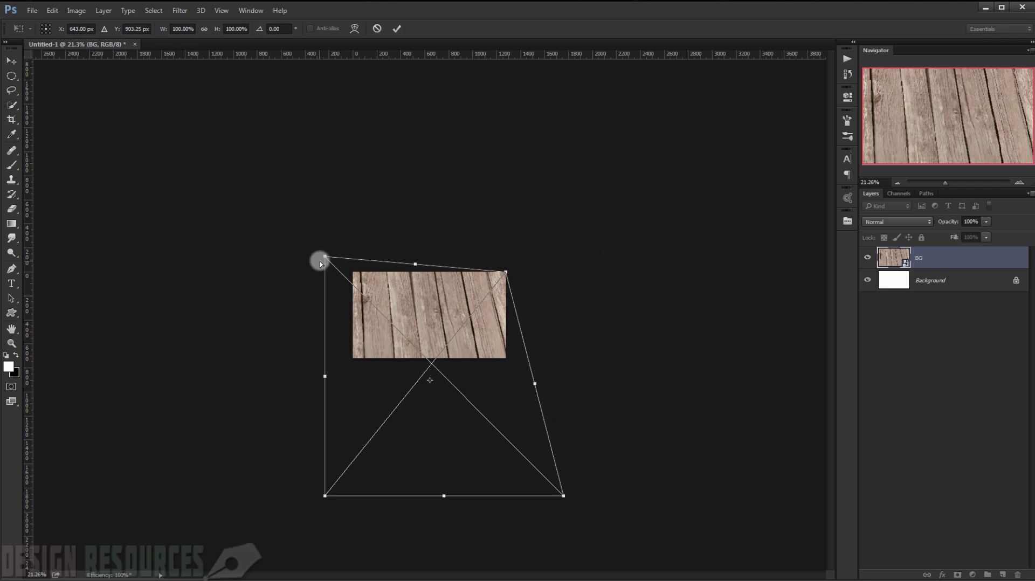
drag(325, 258, 352, 272)
drag(443, 496, 461, 427)
drag(547, 351, 573, 350)
drag(498, 361, 496, 353)
drag(543, 263, 538, 265)
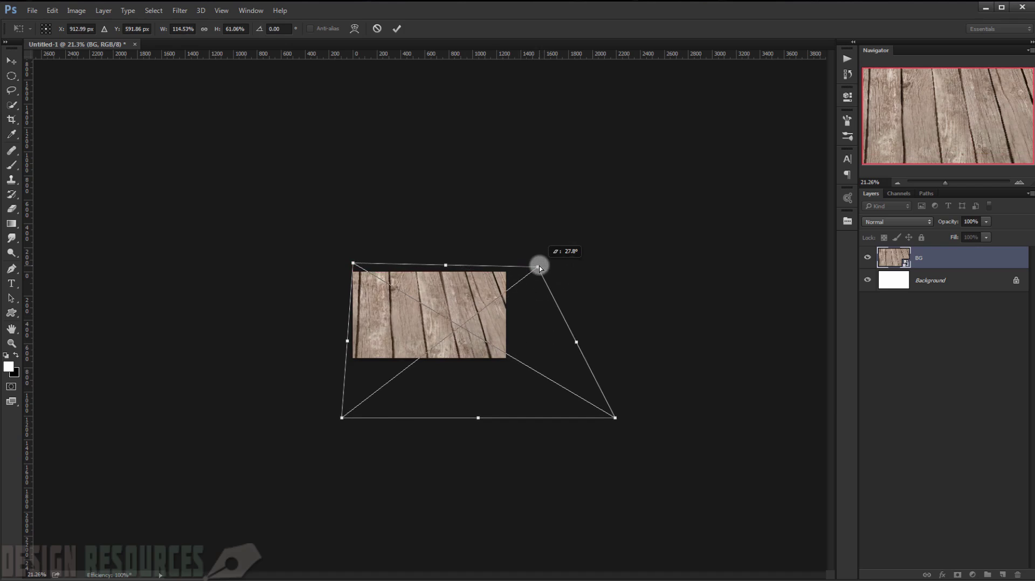
drag(448, 291, 447, 278)
drag(341, 337, 298, 327)
Widen the left side, adjust the top-right corner, and lower the top edge
drag(303, 244, 348, 261)
drag(537, 254, 533, 264)
drag(448, 345, 453, 337)
drag(541, 255, 534, 268)
drag(461, 349, 450, 335)
drag(515, 262, 518, 267)
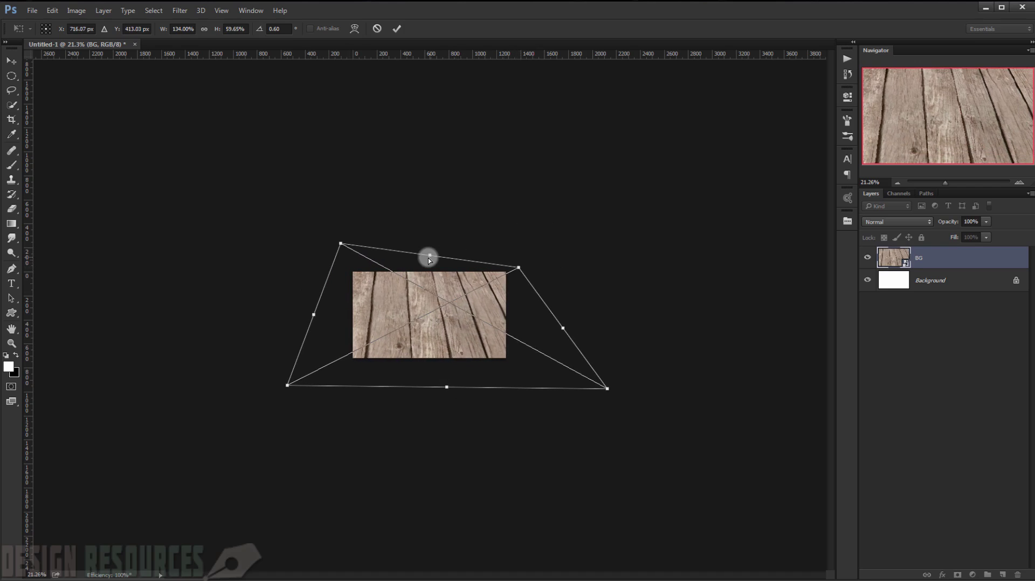
drag(427, 261, 424, 260)
drag(531, 305, 540, 316)
Fine-tune the top-left, bottom and right edges, then apply the perspective distortion
drag(338, 243, 340, 250)
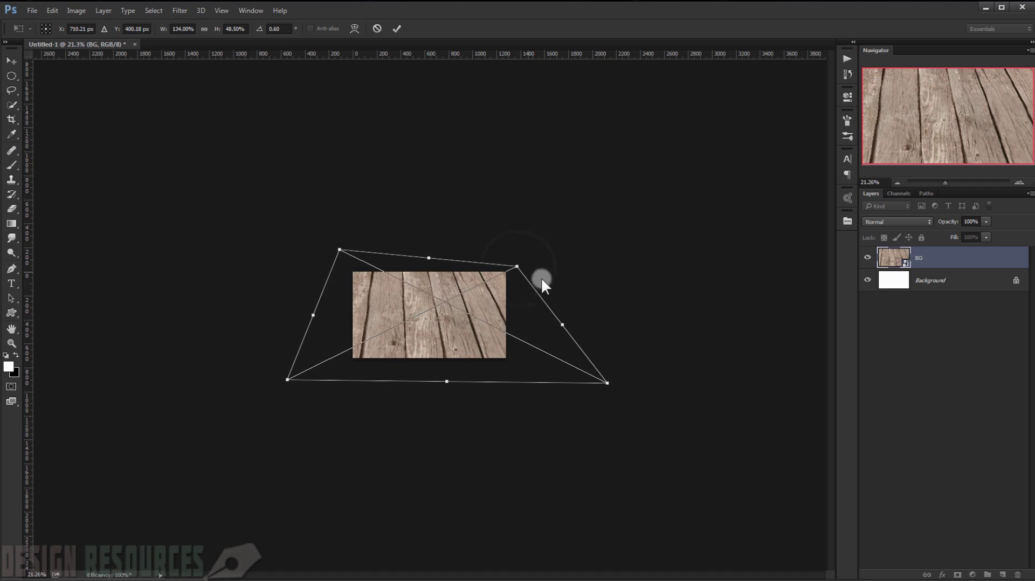
drag(447, 381, 448, 373)
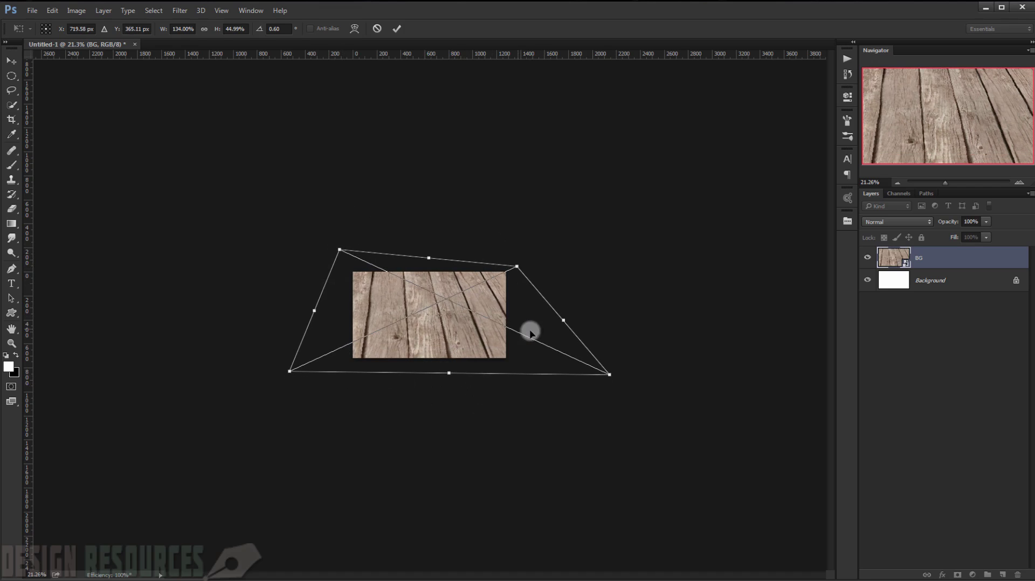
drag(563, 321, 533, 328)
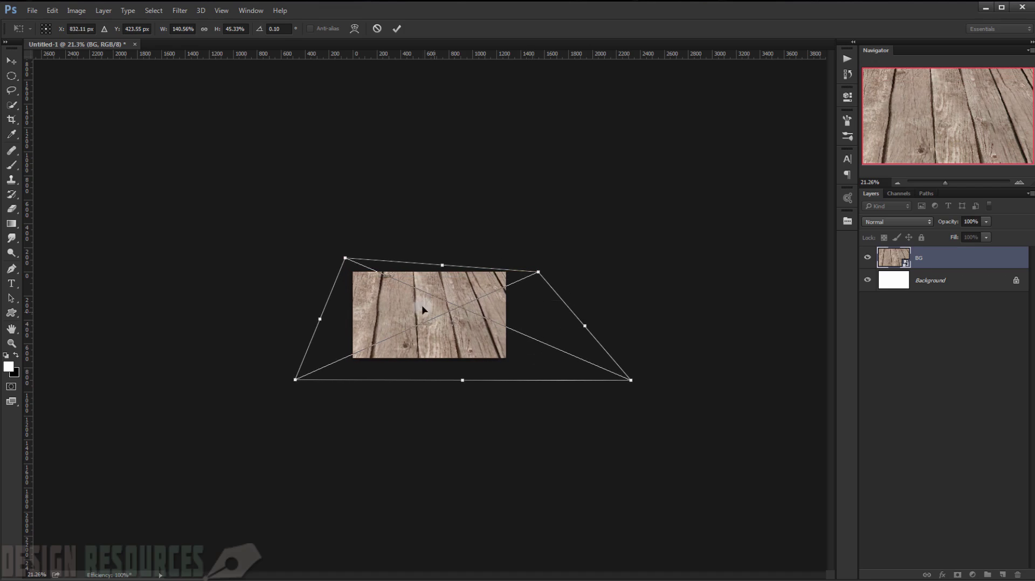
drag(347, 260, 354, 260)
drag(297, 381, 305, 369)
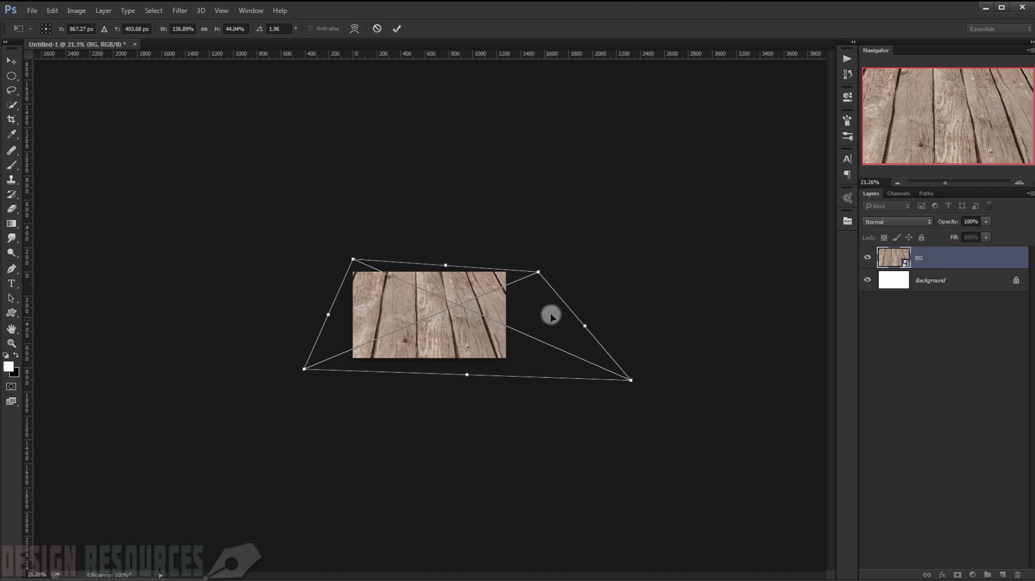
drag(577, 329, 579, 327)
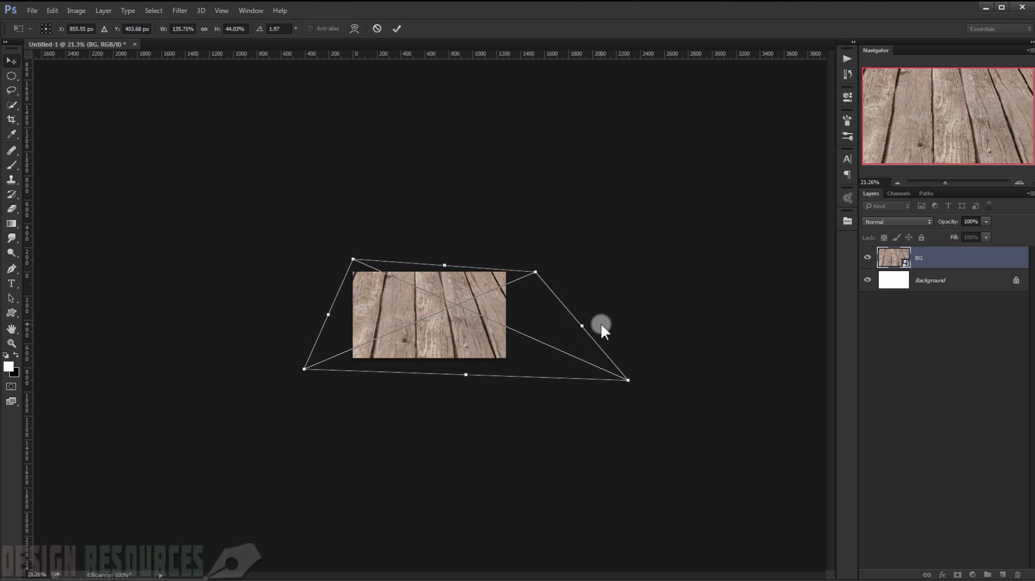
key(Escape)
key(ctrl+plus)
key(ctrl+plus)
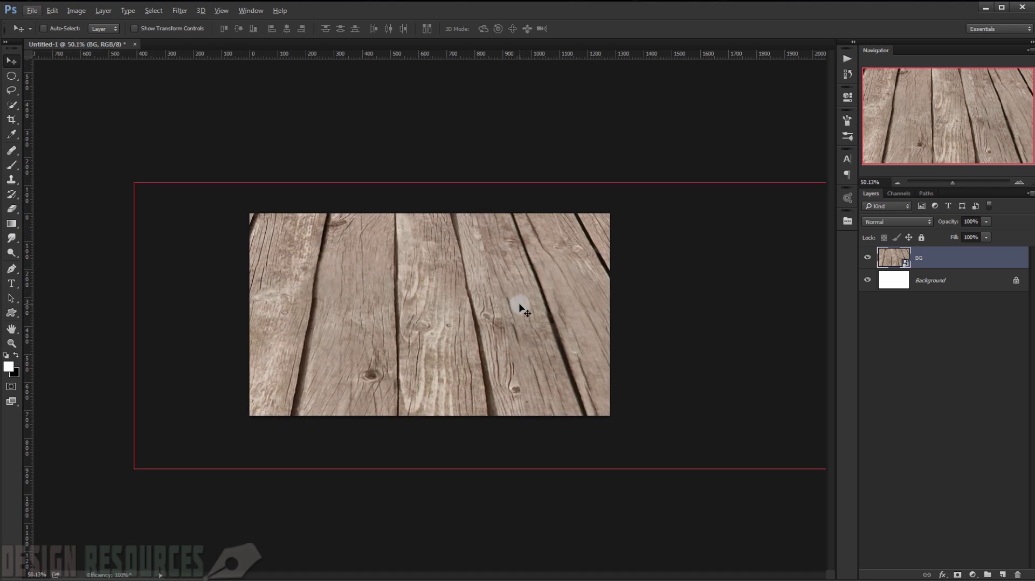
Draw a centred white 3.5 × 2 in rectangle, Rectangle 1, over the wood
scroll(580, 249, up, 3)
scroll(561, 245, down, 2)
scroll(521, 271, up, 1)
scroll(501, 273, up, 1)
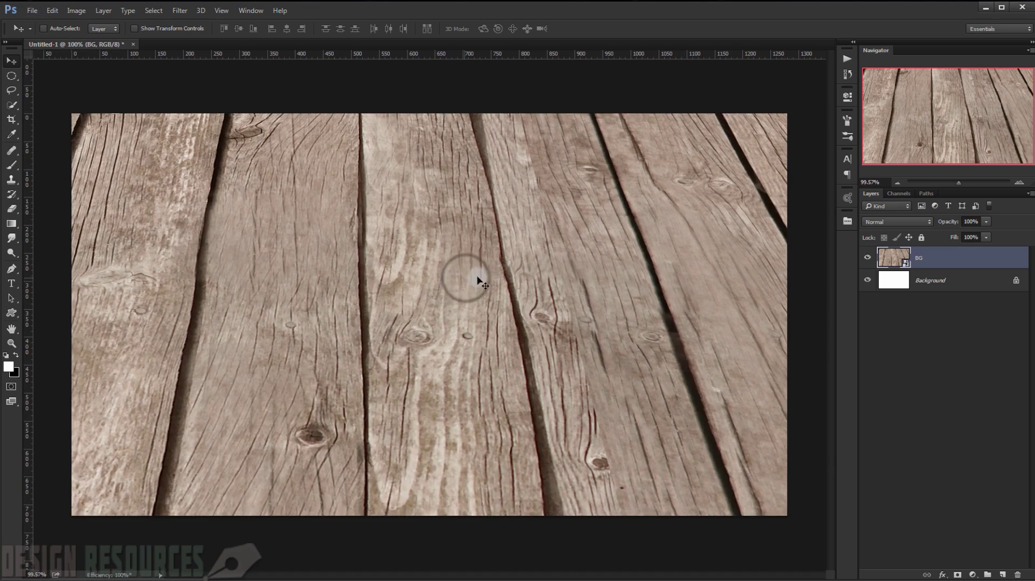
scroll(478, 281, down, 2)
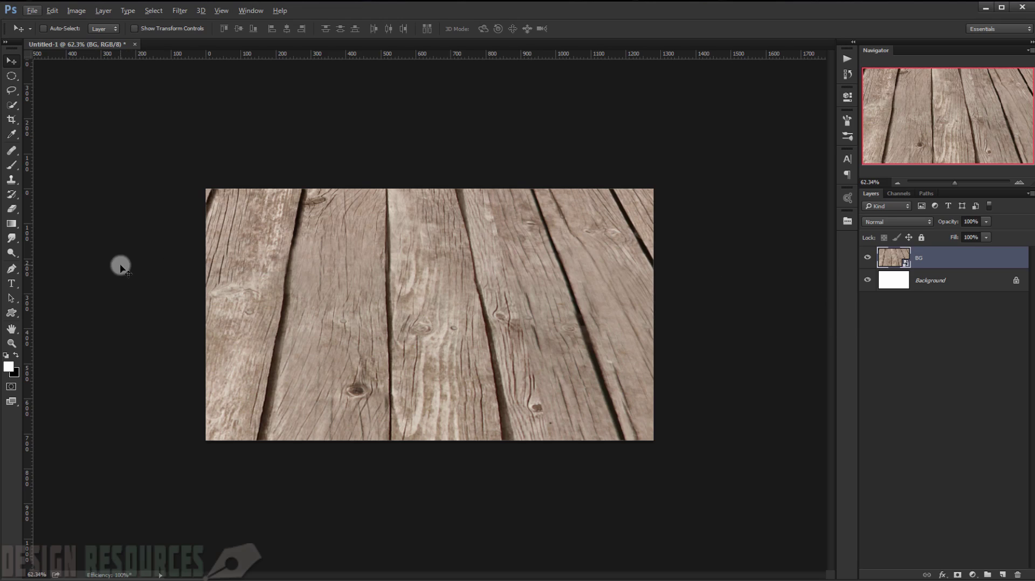
click(13, 313)
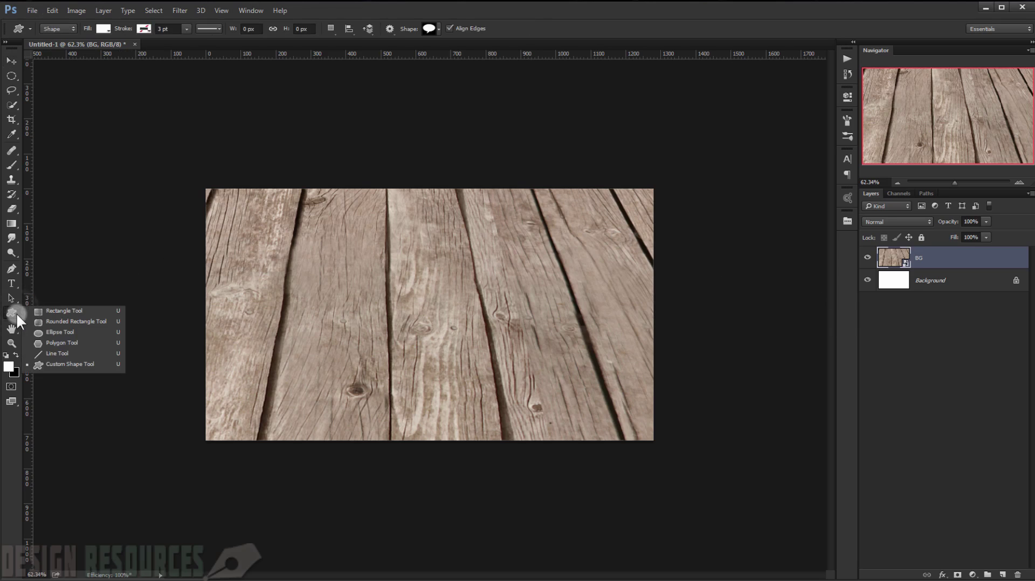
click(86, 310)
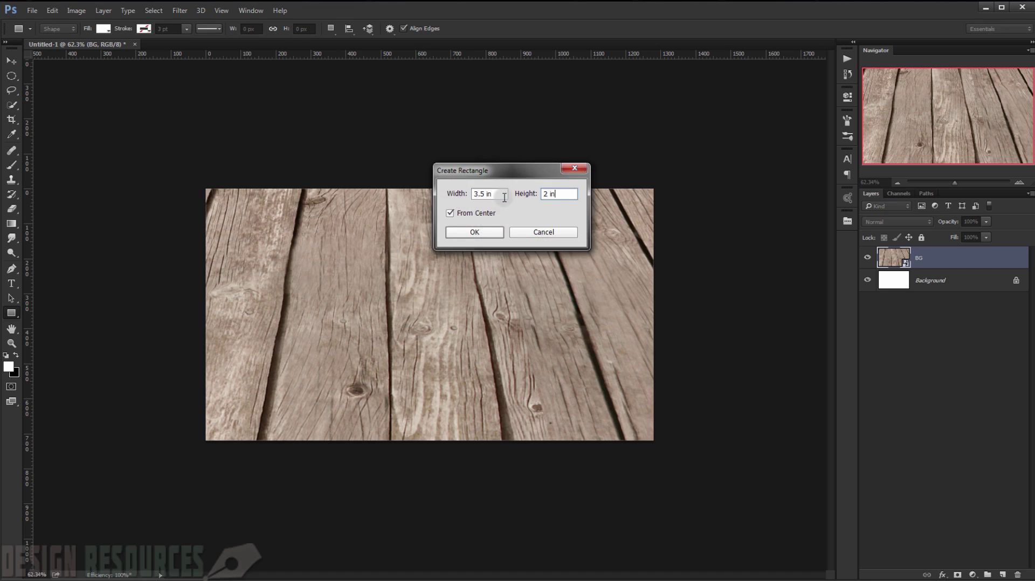
key(Return)
click(620, 145)
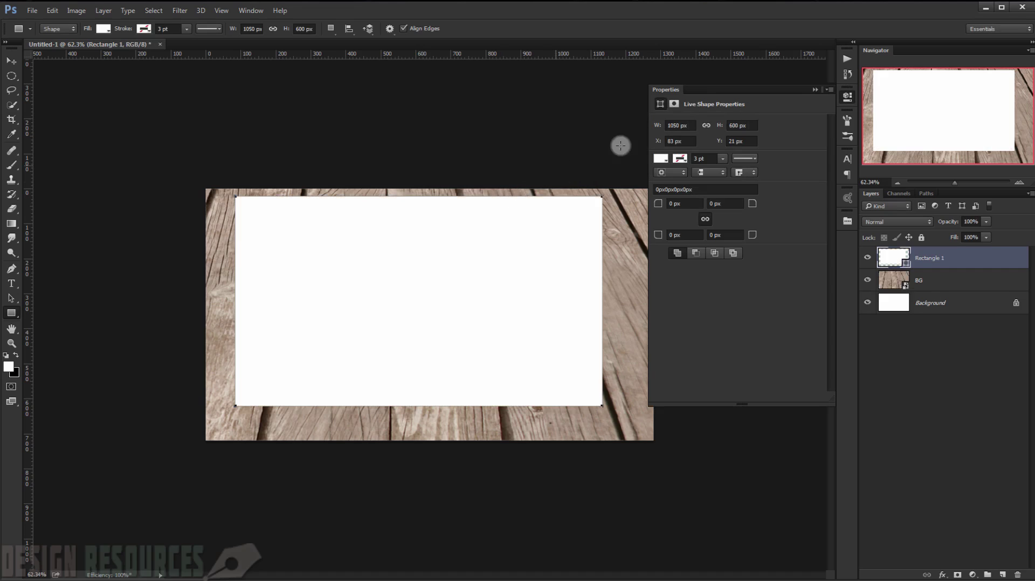
click(815, 88)
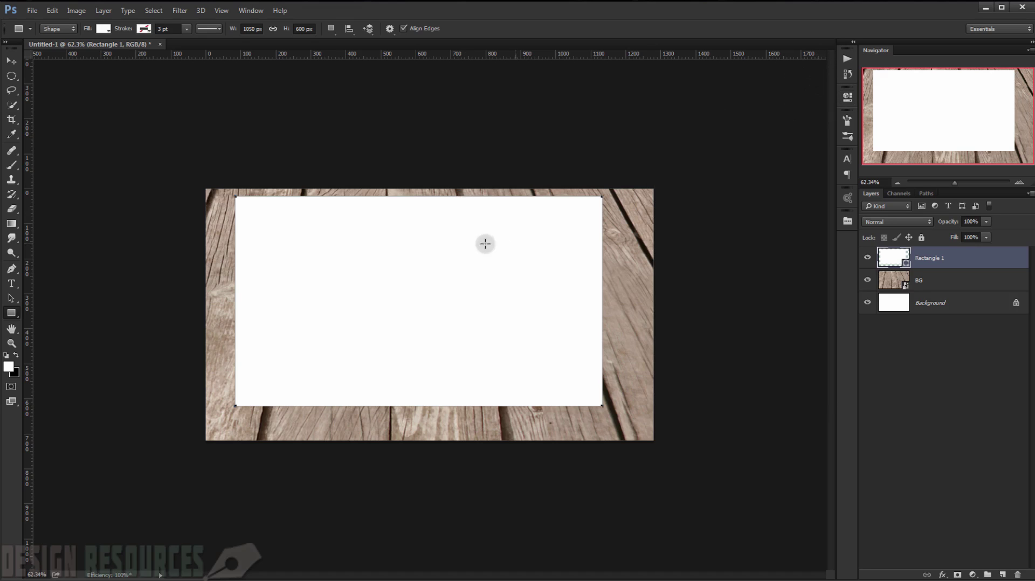
Change Rectangle 1's fill colour to dark red #7a301f in the Color Picker
click(895, 258)
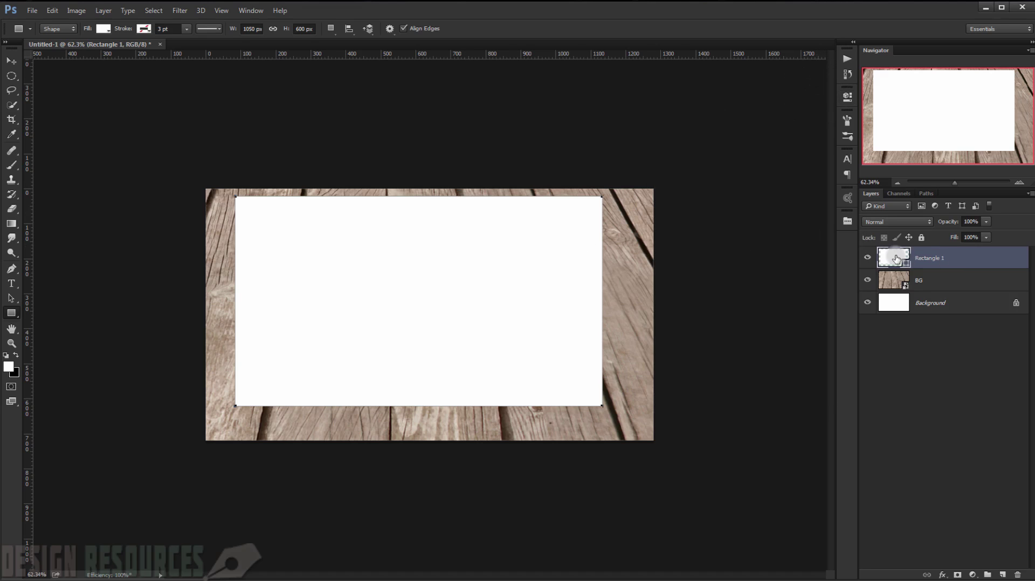
double_click(895, 258)
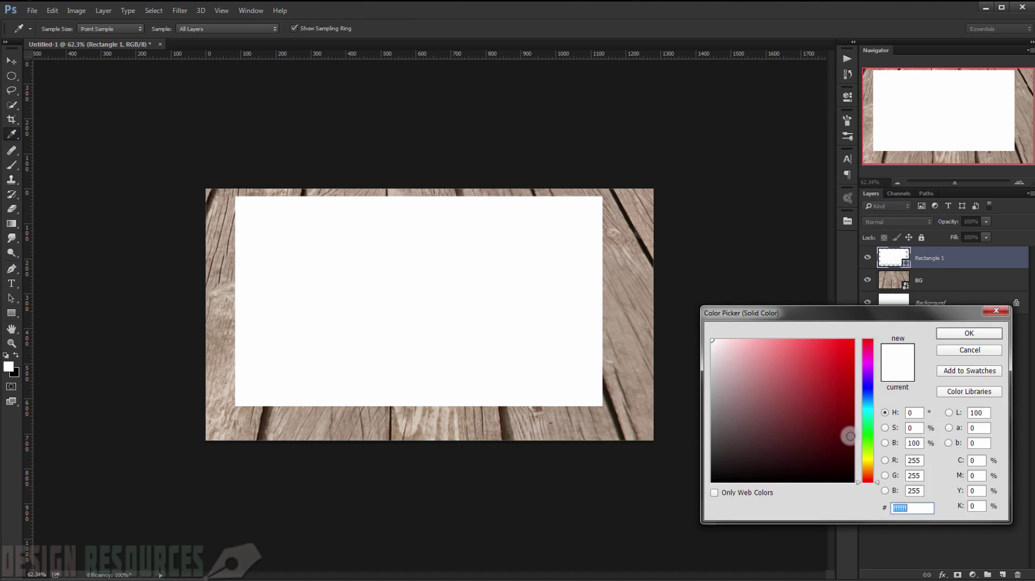
click(868, 411)
drag(871, 413, 870, 476)
mouse_move(803, 411)
mouse_down()
mouse_move(825, 422)
mouse_move(825, 408)
mouse_up()
click(872, 474)
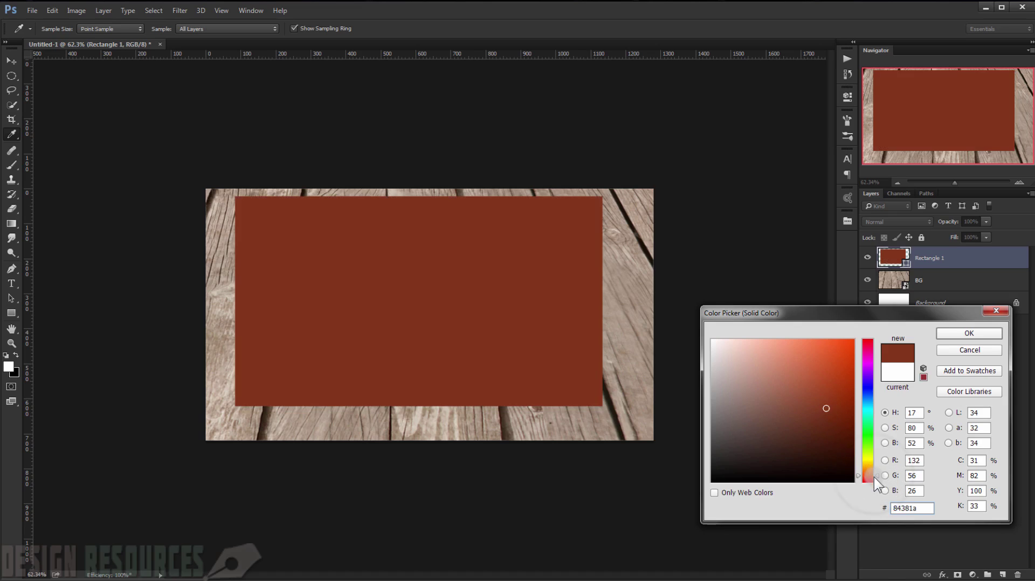
click(877, 477)
mouse_move(826, 404)
mouse_down()
mouse_move(811, 386)
mouse_move(817, 413)
mouse_up()
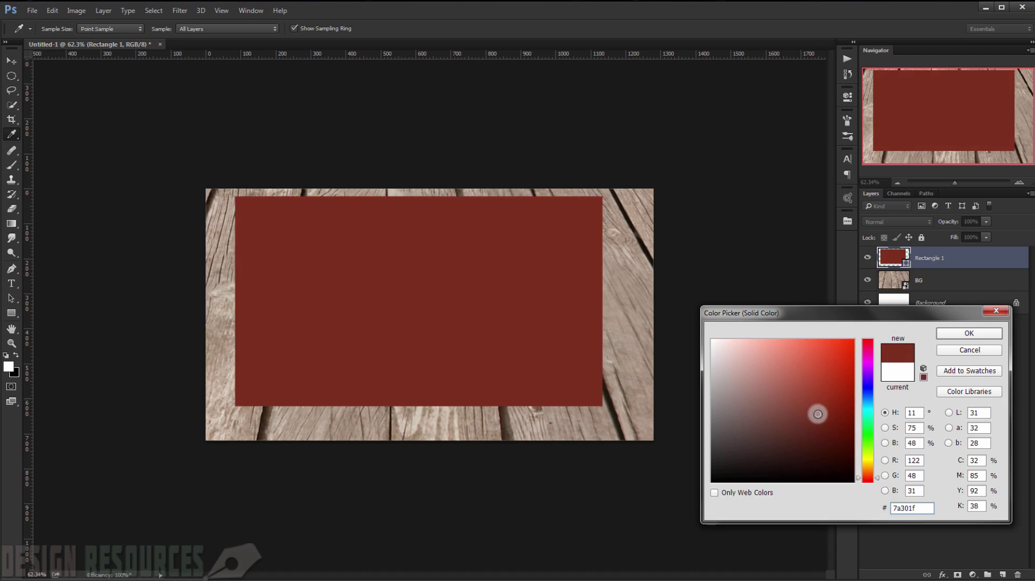
click(968, 333)
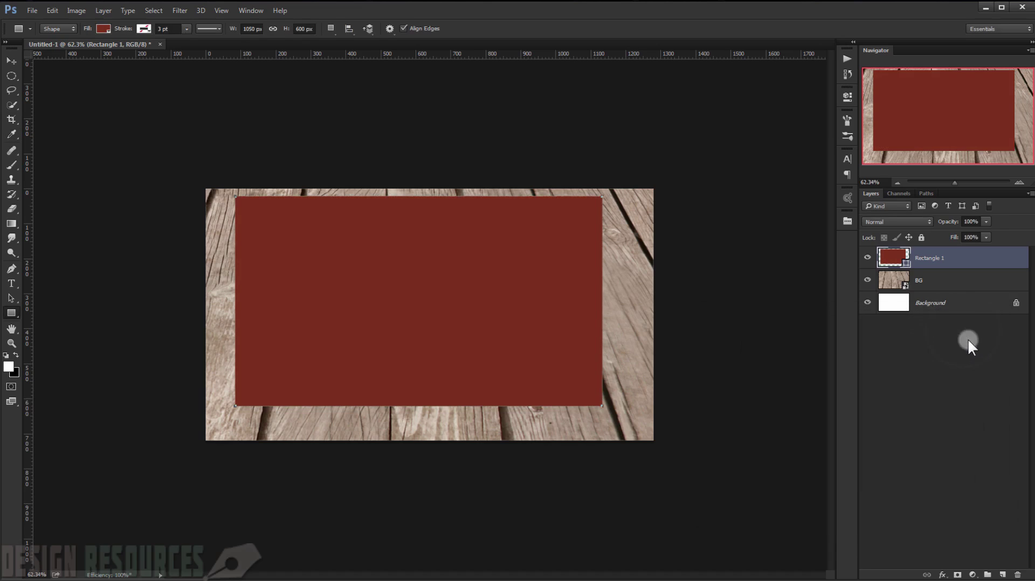
Convert Rectangle 1 to a smart object and open its contents as Rectangle 1.psb
right_click(958, 258)
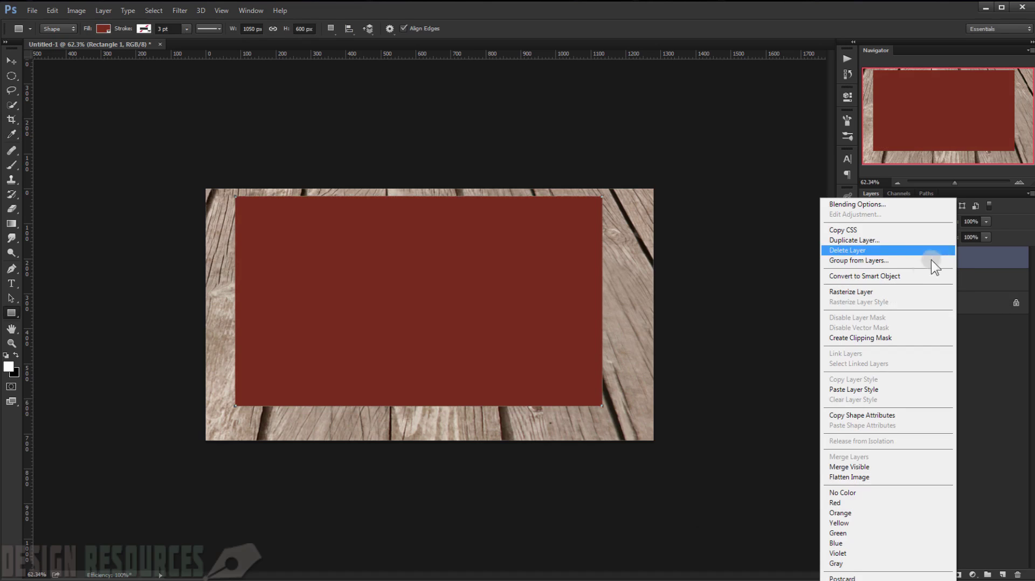
click(910, 275)
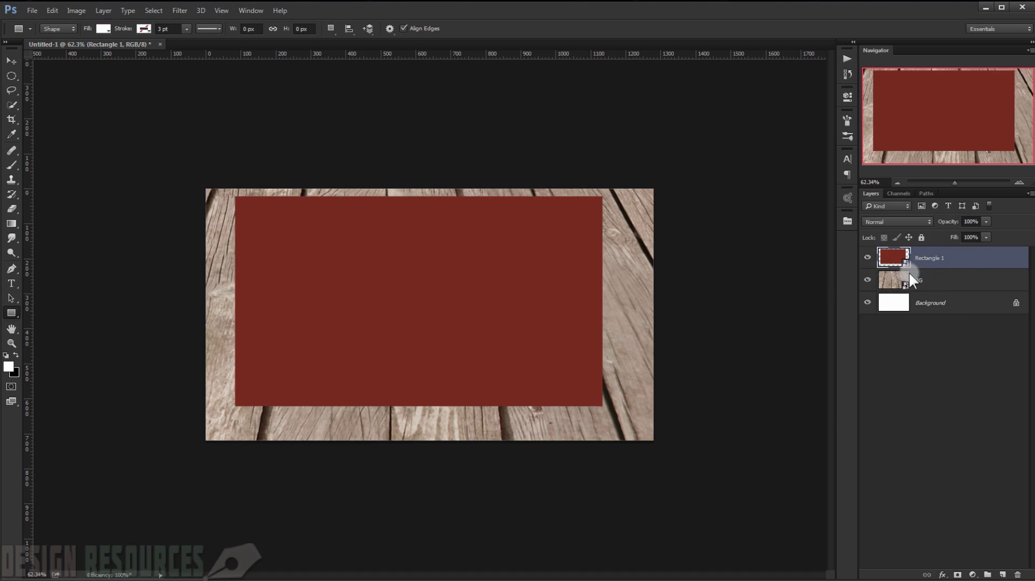
double_click(894, 257)
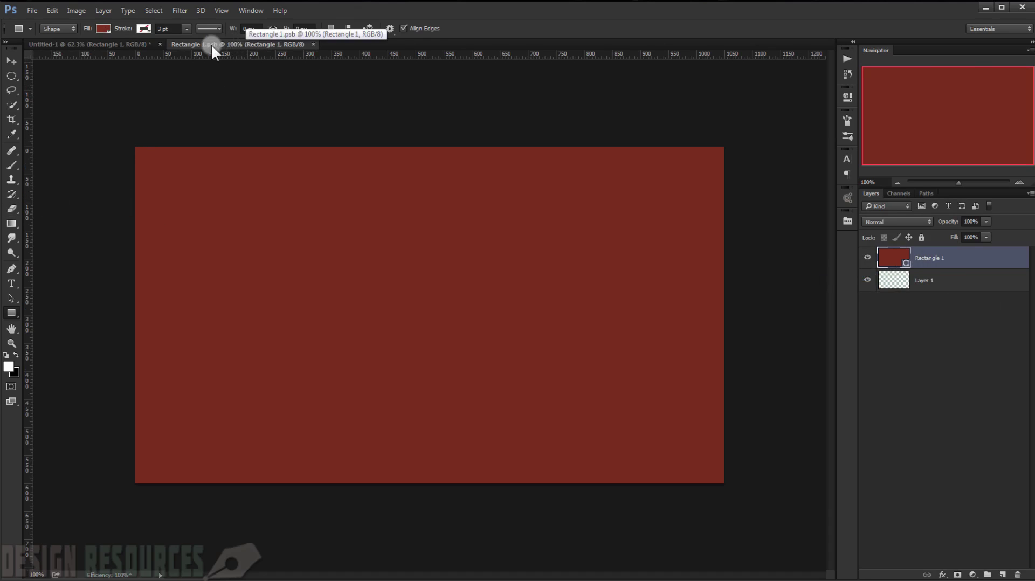
click(132, 41)
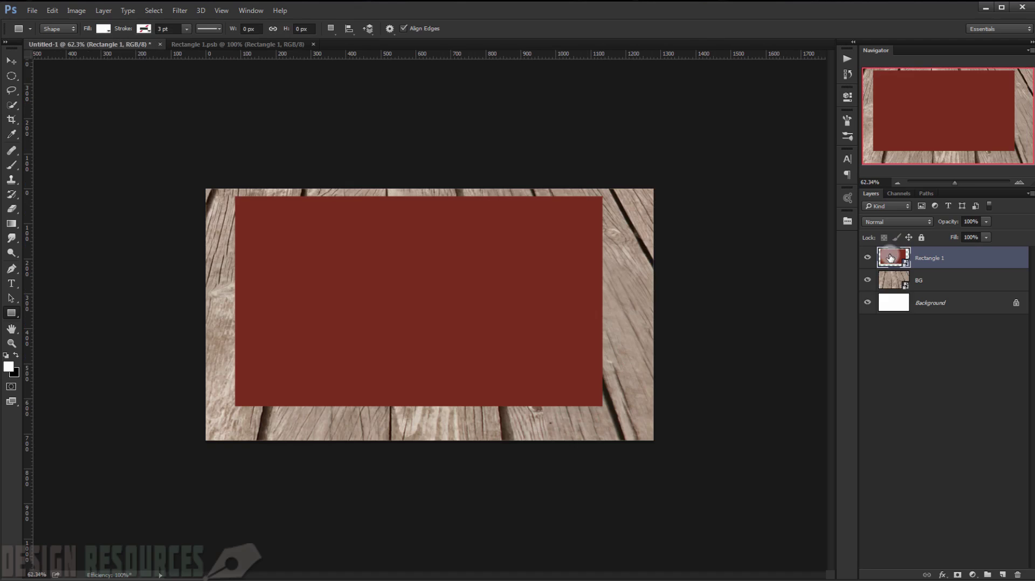
click(251, 43)
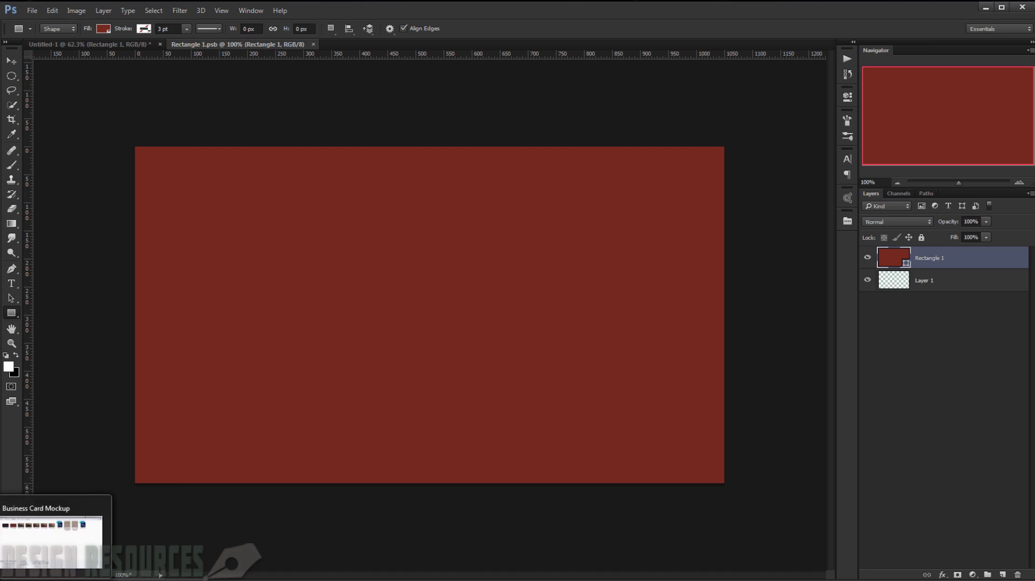
Place Front Card.jpg from the Business Card Mockup folder into the card document
click(55, 580)
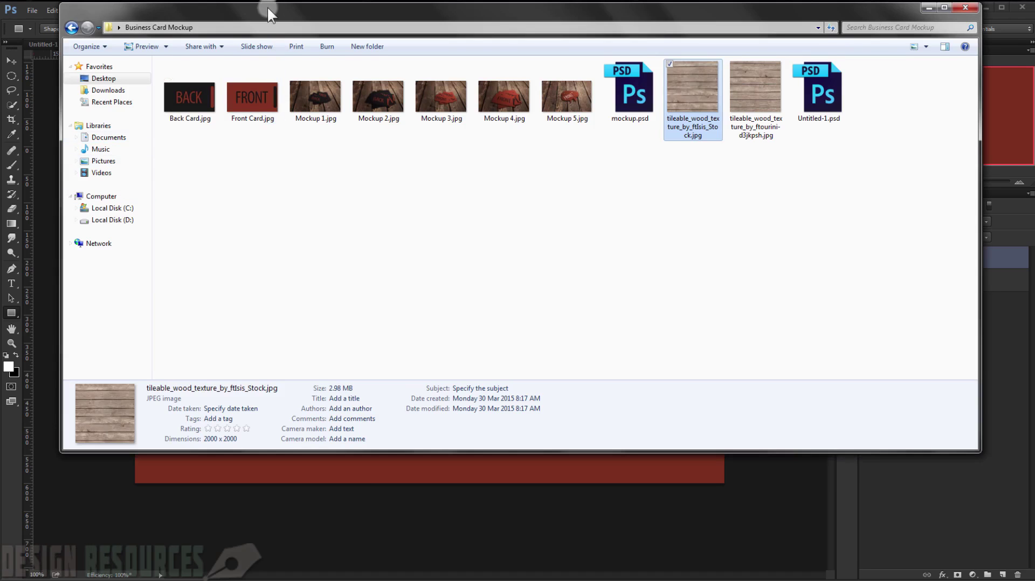
drag(267, 72, 670, 99)
drag(667, 183, 349, 273)
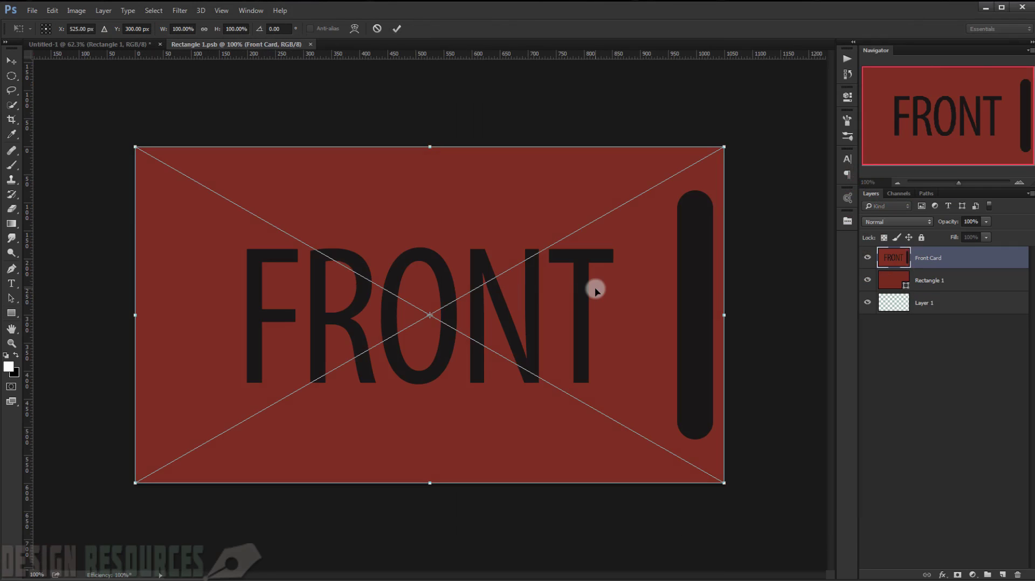
key(Return)
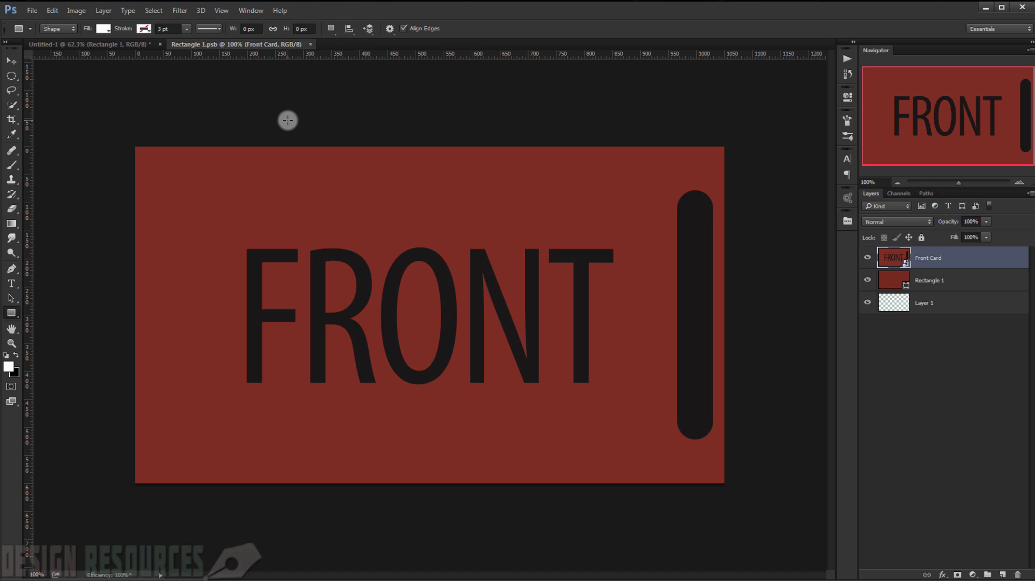
In Untitled-1, check Layer > Smart Objects > Replace Contents, then cancel it
click(100, 45)
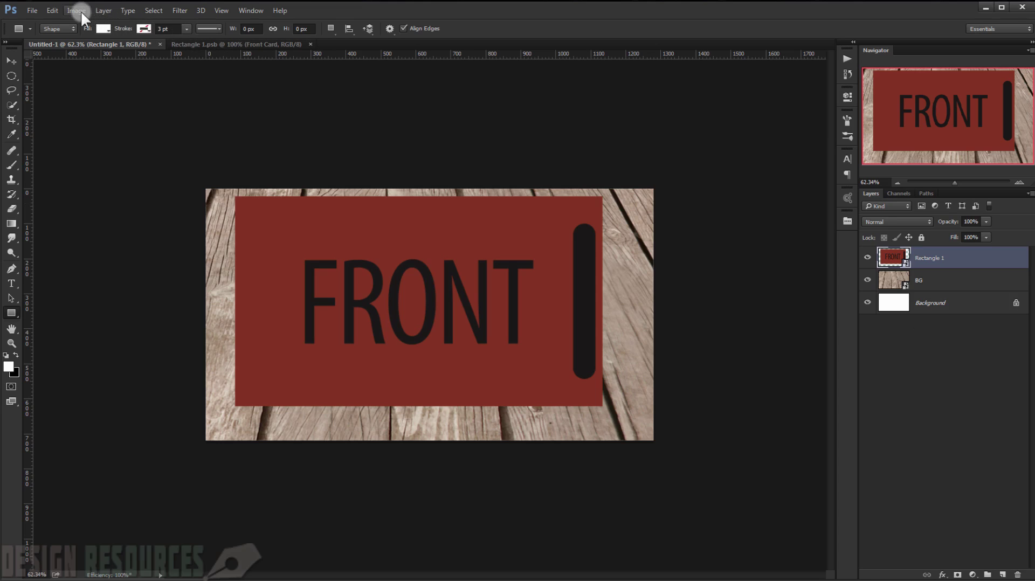
click(103, 10)
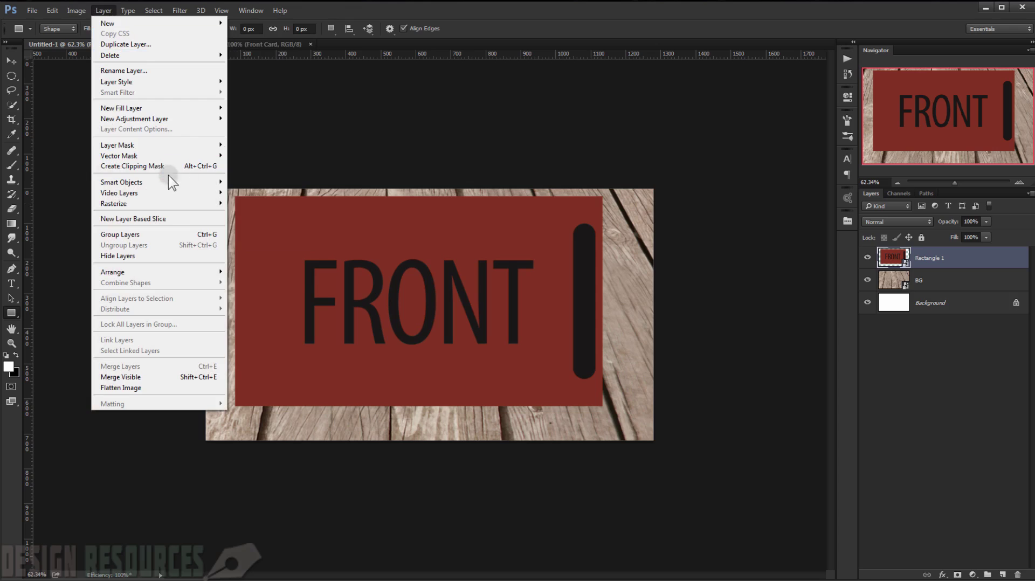
mouse_move(171, 185)
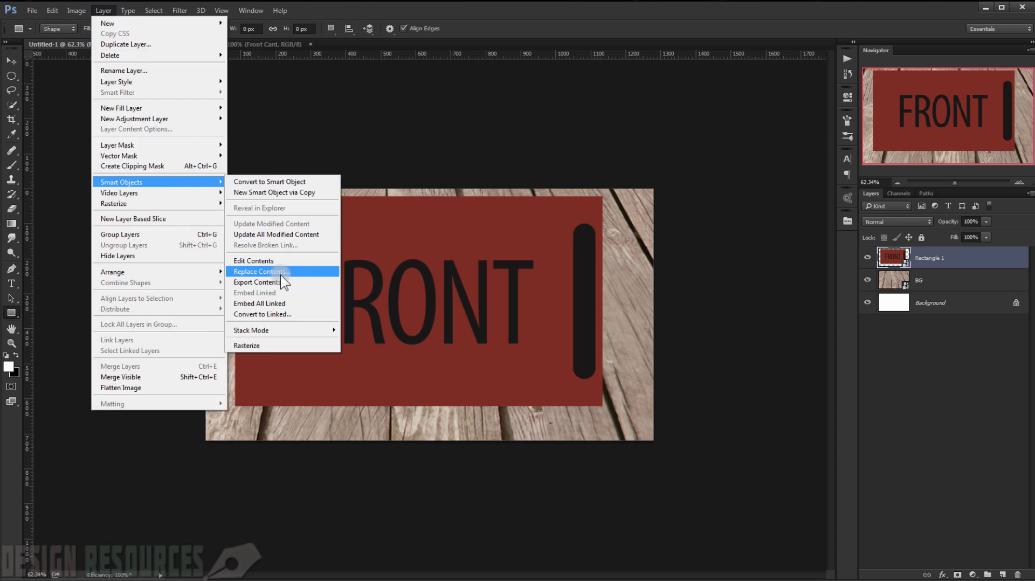
click(258, 272)
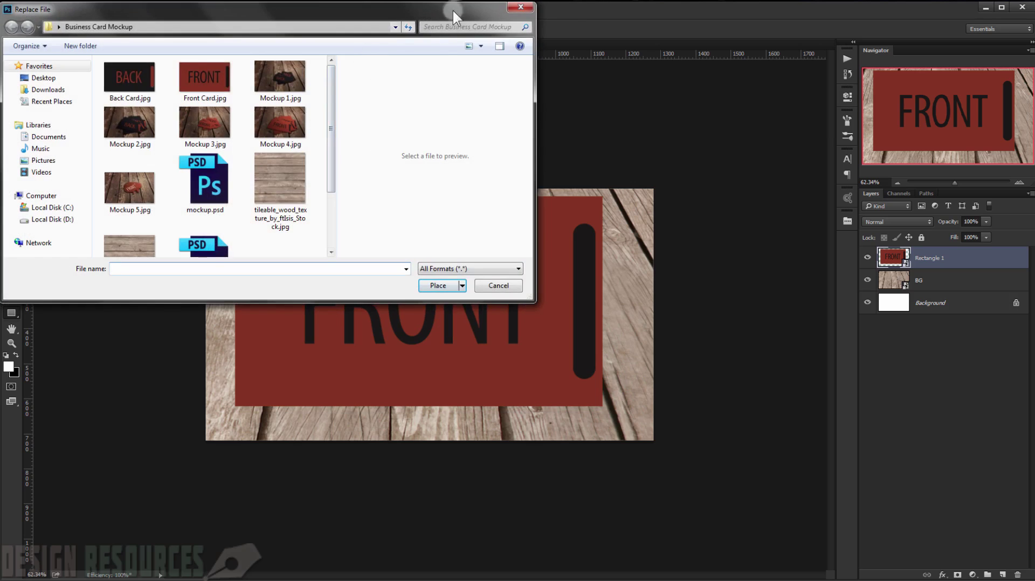
click(526, 5)
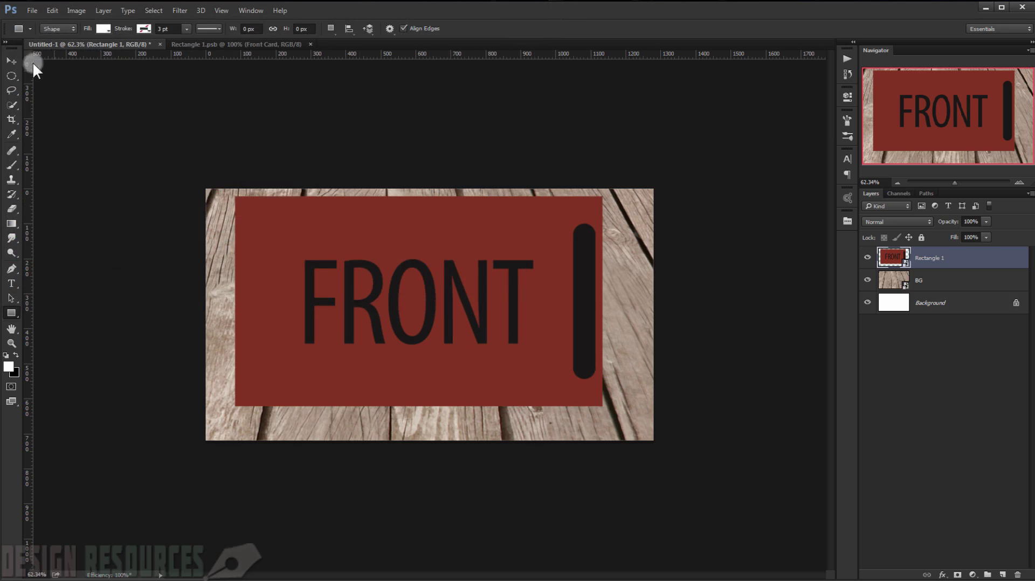
Close the Rectangle 1.psb document and toggle the card layer's visibility off and on
click(210, 45)
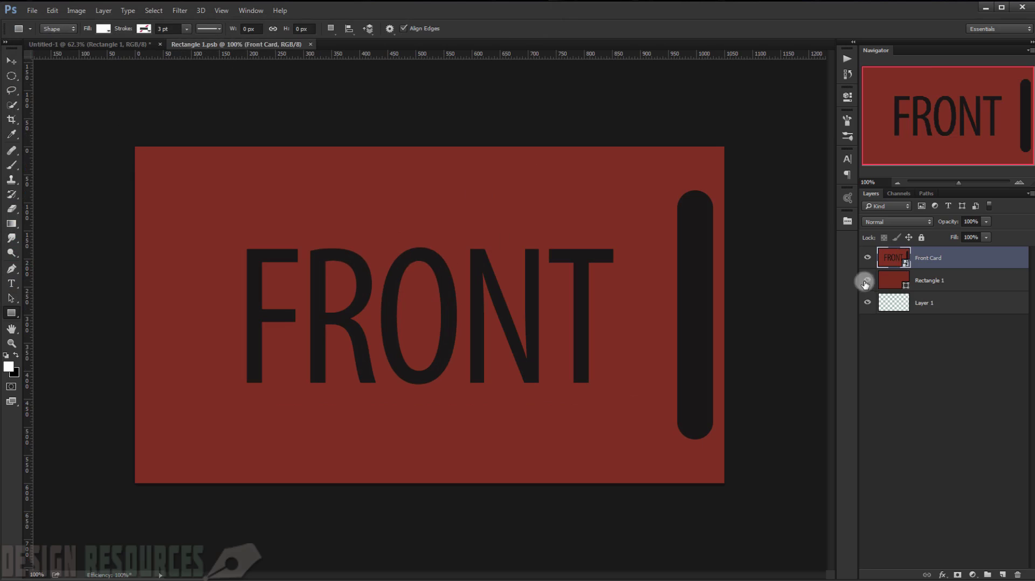
click(310, 44)
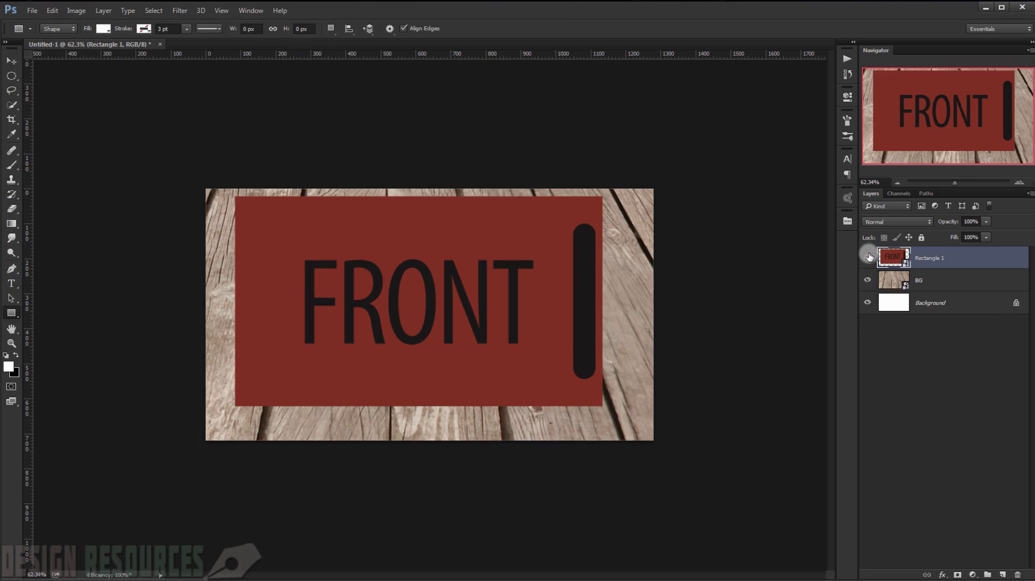
click(868, 257)
click(868, 258)
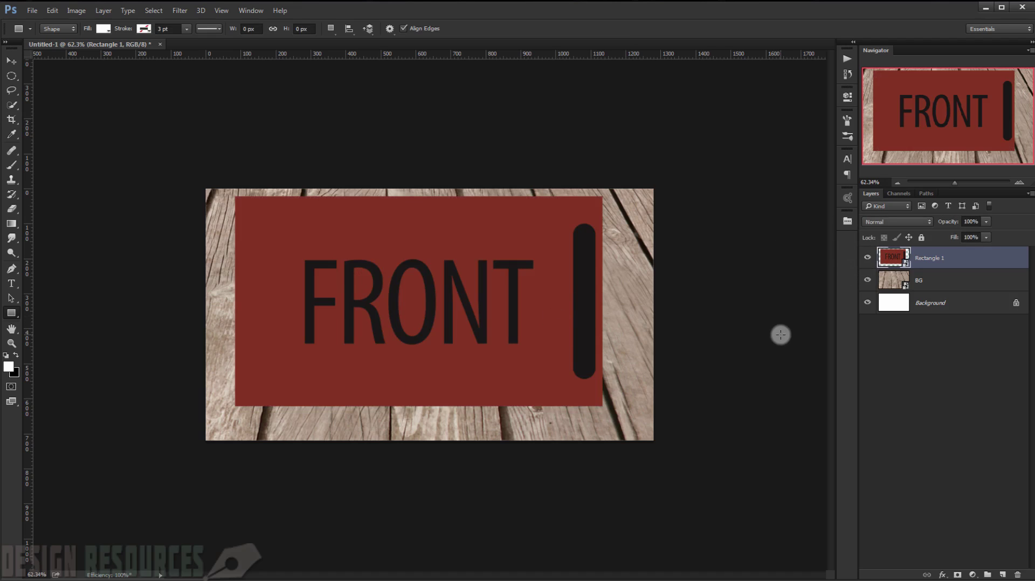
Free-transform the card, shrinking it to about 51% and rotating it about -21°
key(ctrl+t)
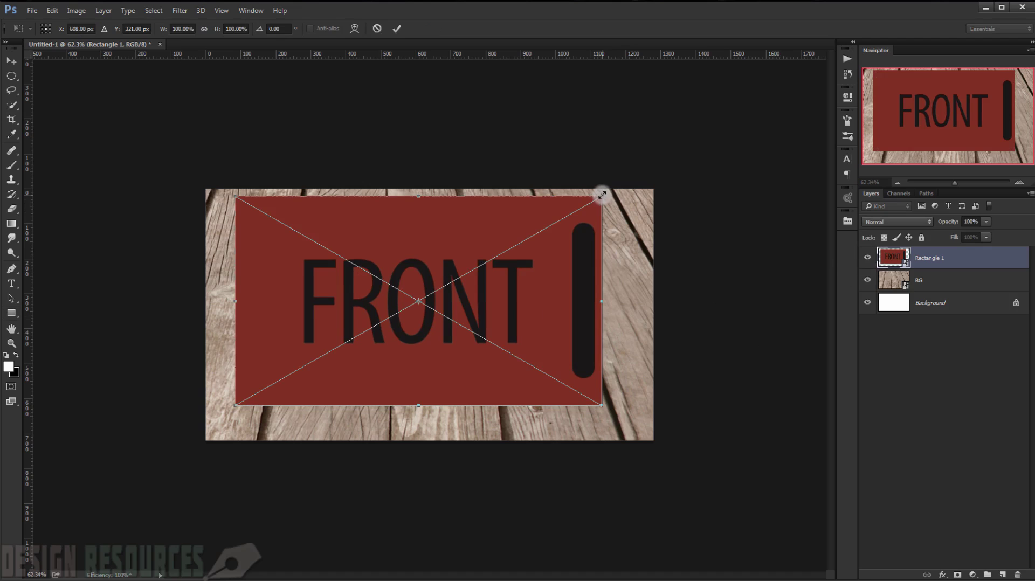
drag(542, 219, 547, 229)
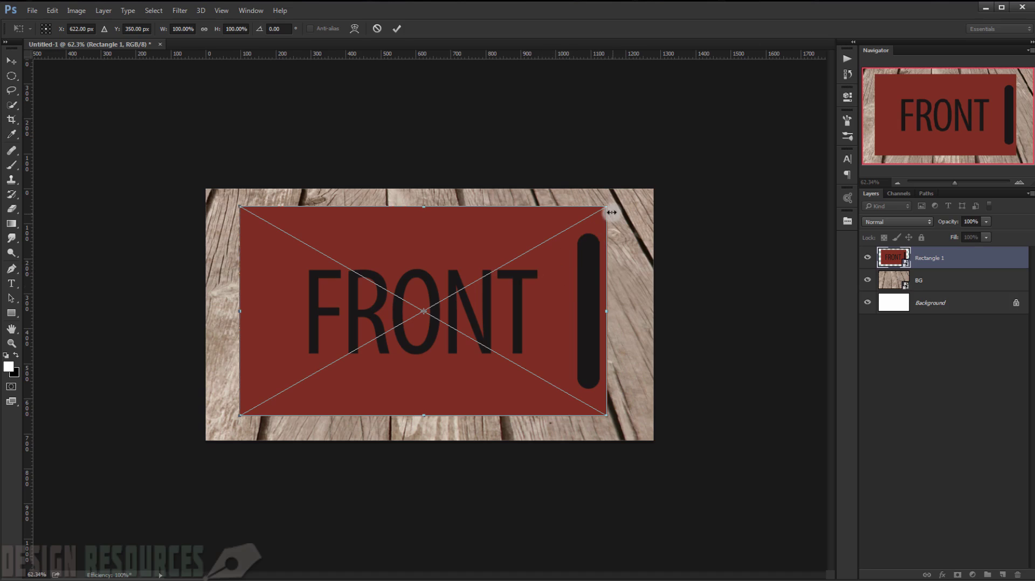
drag(606, 206, 553, 237)
drag(609, 361, 592, 297)
drag(520, 256, 531, 266)
drag(581, 344, 524, 334)
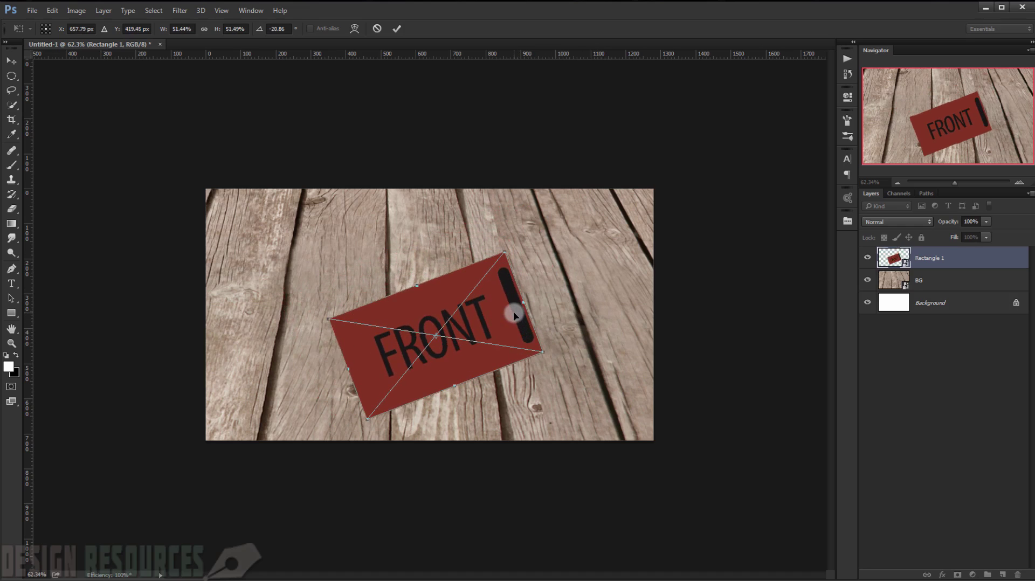
Distort the card's four corners into perspective so it lies flat on the wood
right_click(514, 314)
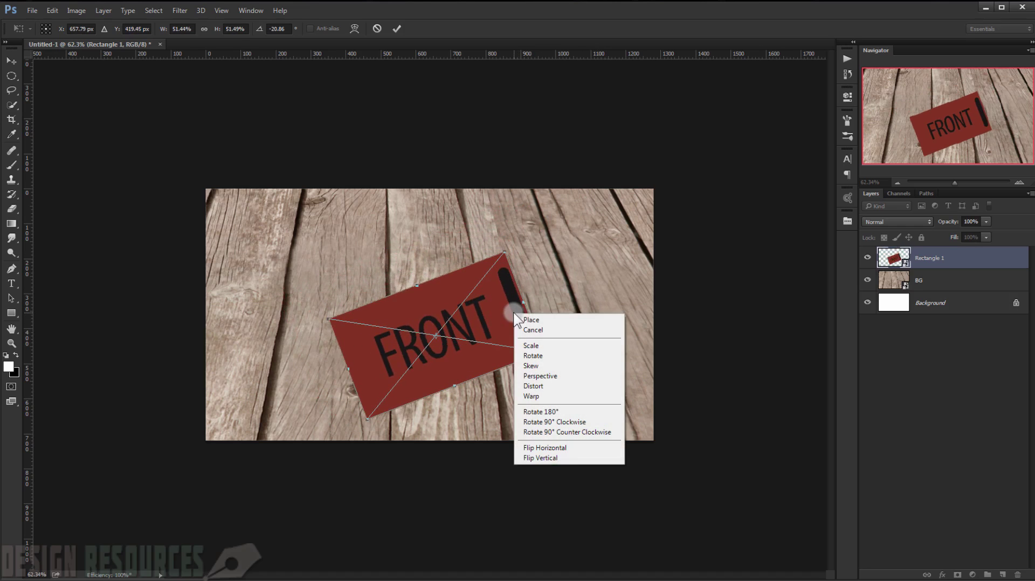
click(543, 386)
drag(500, 263, 485, 282)
drag(541, 351, 536, 351)
drag(367, 418, 384, 418)
mouse_move(329, 319)
mouse_down()
mouse_move(350, 329)
mouse_move(345, 320)
mouse_move(340, 328)
mouse_up()
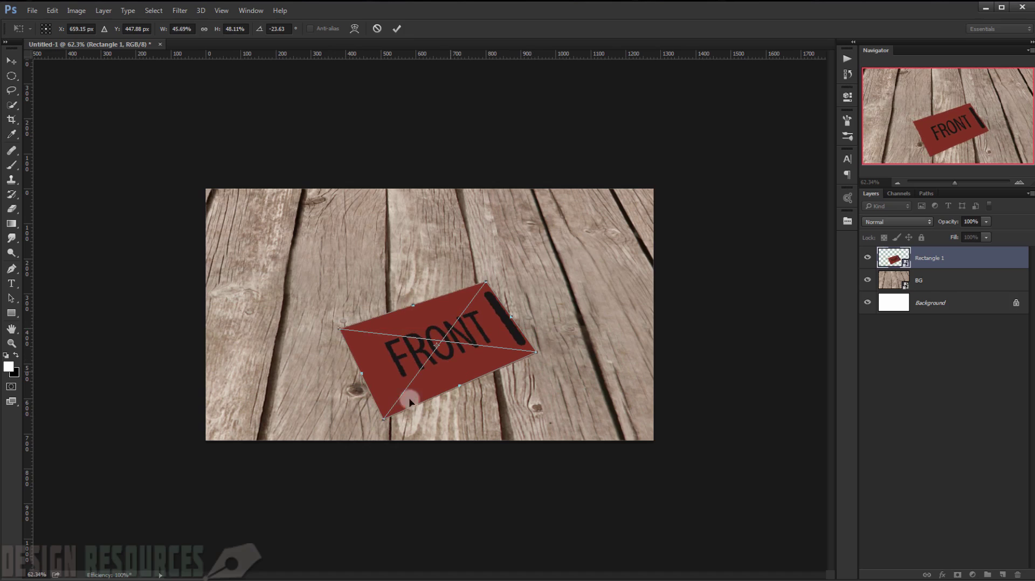
drag(385, 419, 381, 424)
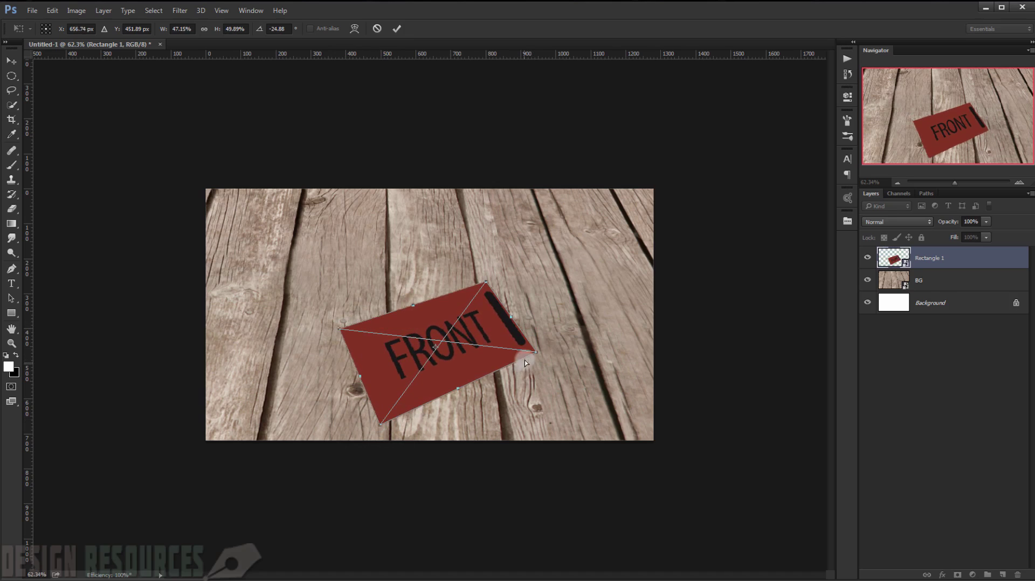
drag(486, 285, 486, 285)
drag(381, 424, 385, 425)
drag(537, 351, 535, 357)
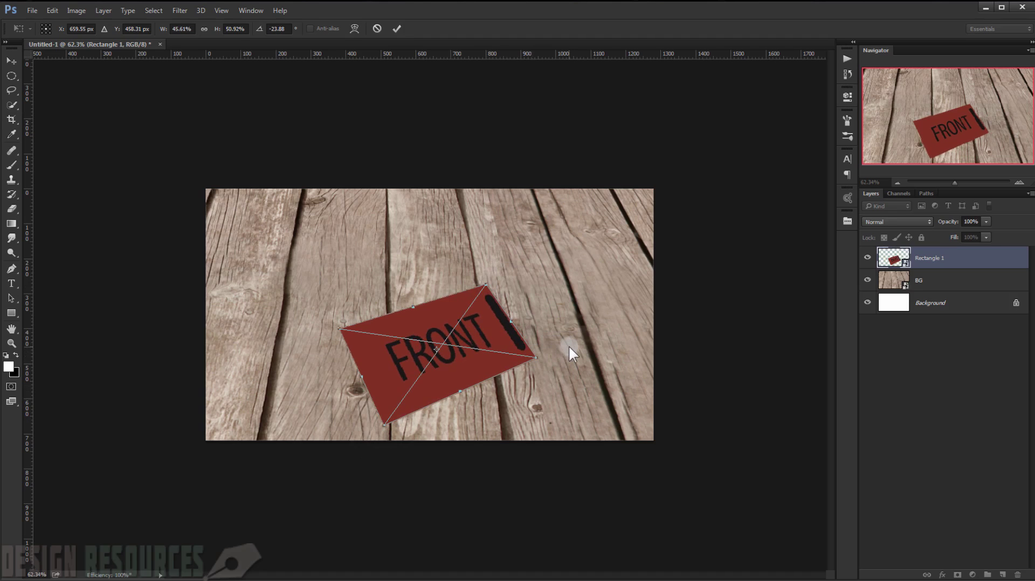
key(Return)
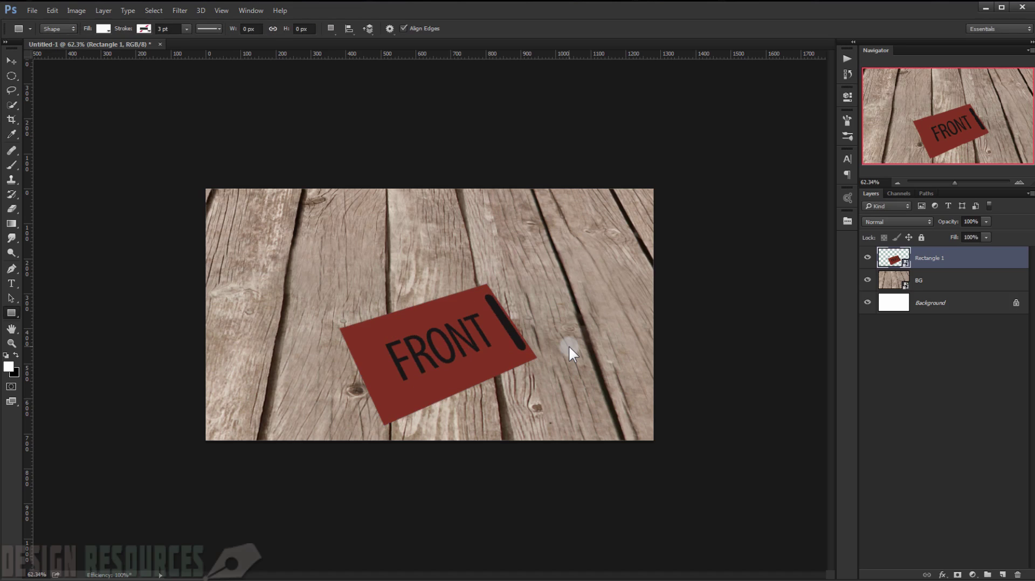
Rename the layer to 'Card 1', duplicate it, and place the copy beneath it
double_click(922, 261)
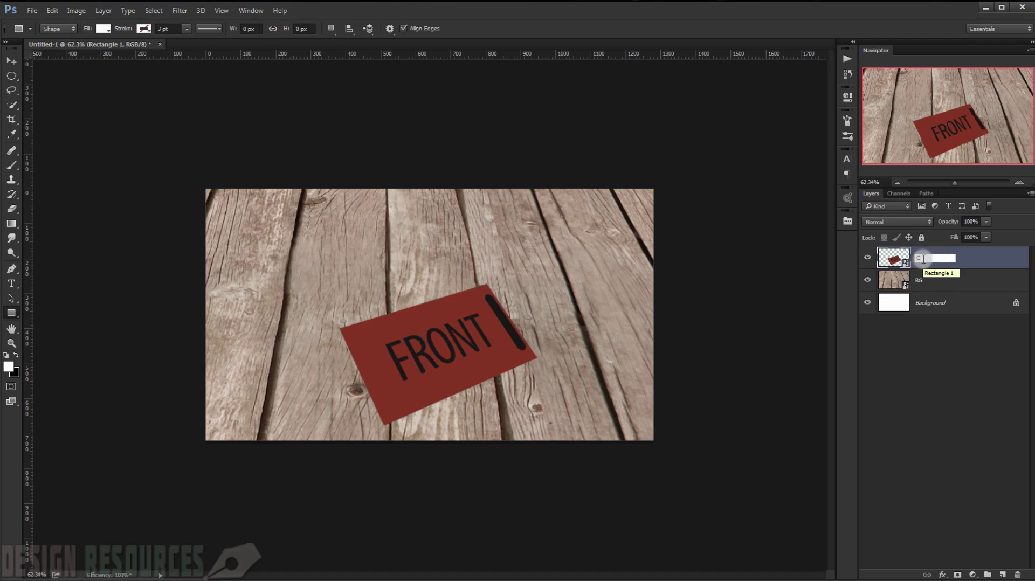
text(Card 1)
key(Return)
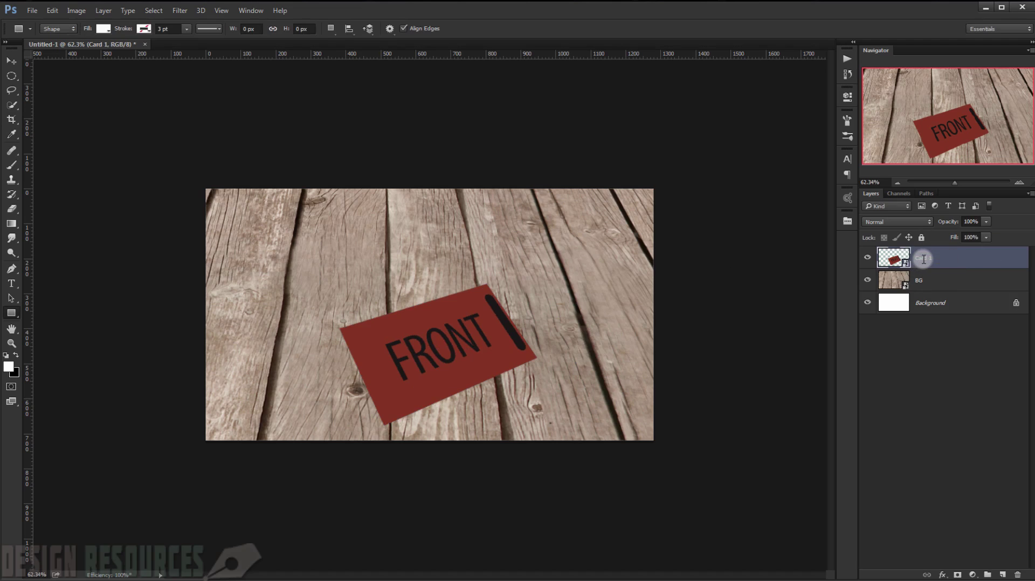
key(ctrl+j)
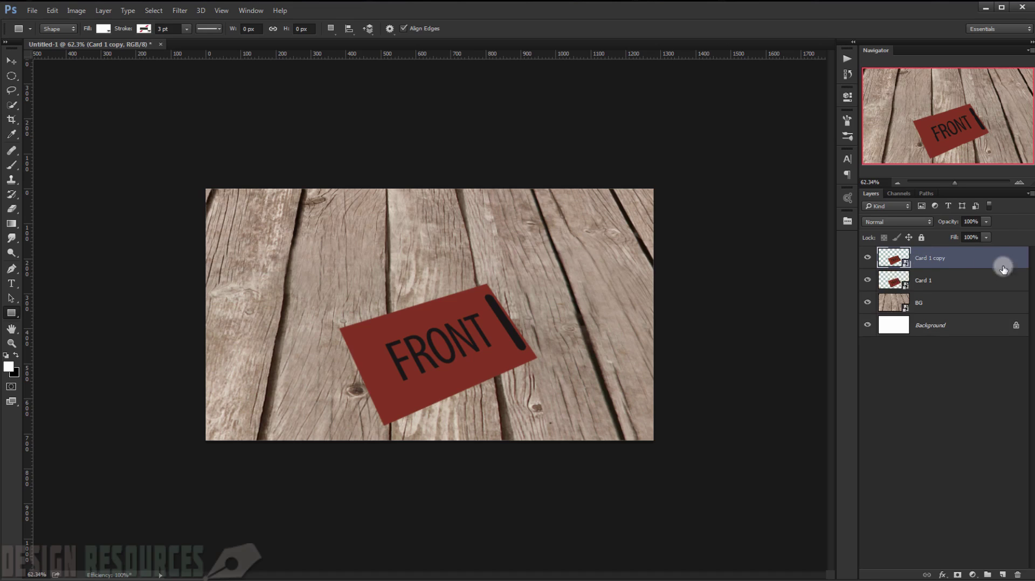
drag(963, 260, 939, 295)
Rotate Card 1 copy about -5° behind Card 1, then duplicate it below as copy 2
key(ctrl+t)
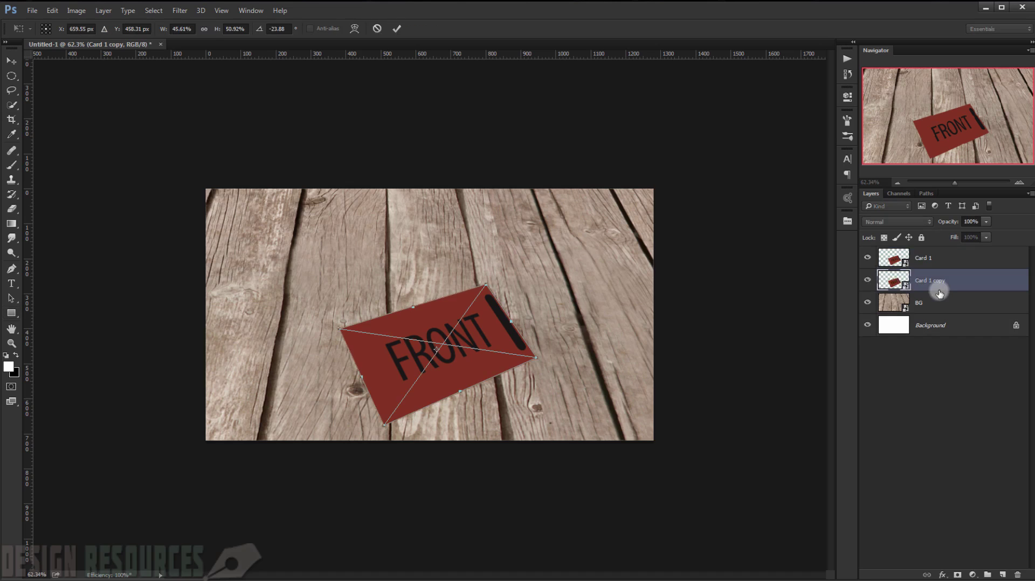
key(ctrl+plus)
key(ctrl+plus)
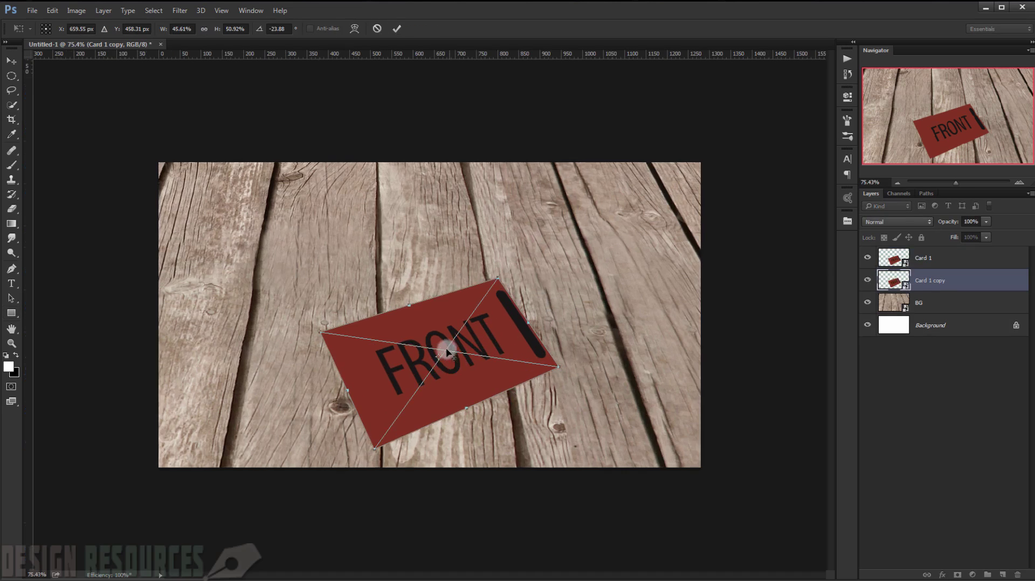
drag(439, 367, 590, 381)
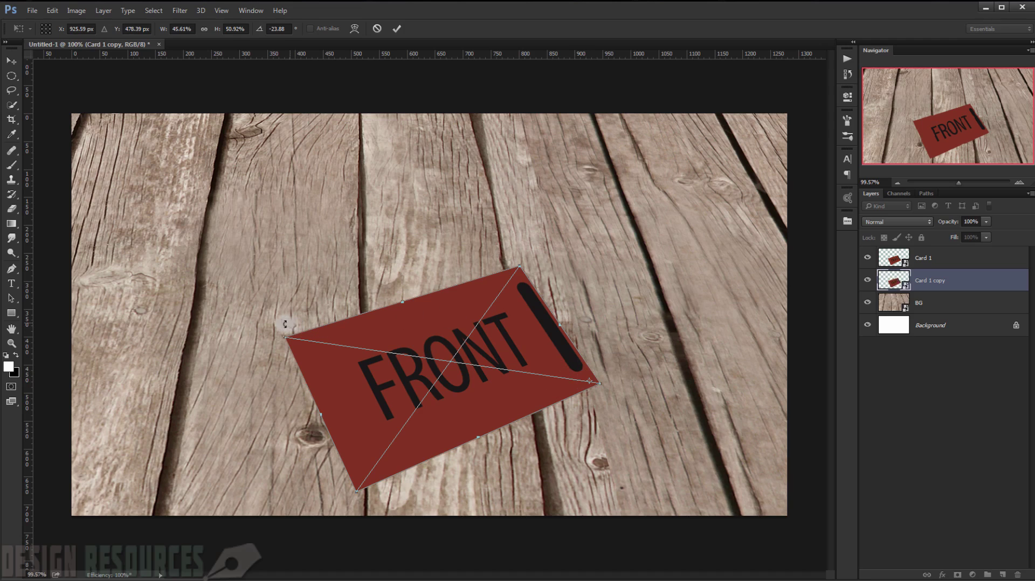
drag(279, 331, 289, 292)
key(ctrl+z)
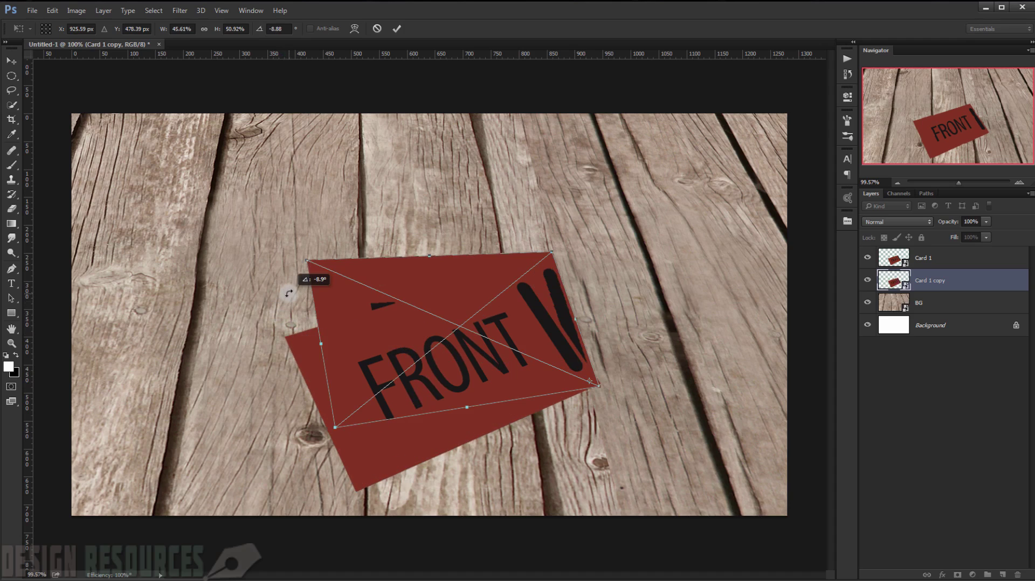
key(ctrl+z)
key(ctrl+z)
key(ctrl+z)
drag(290, 293, 364, 264)
key(Return)
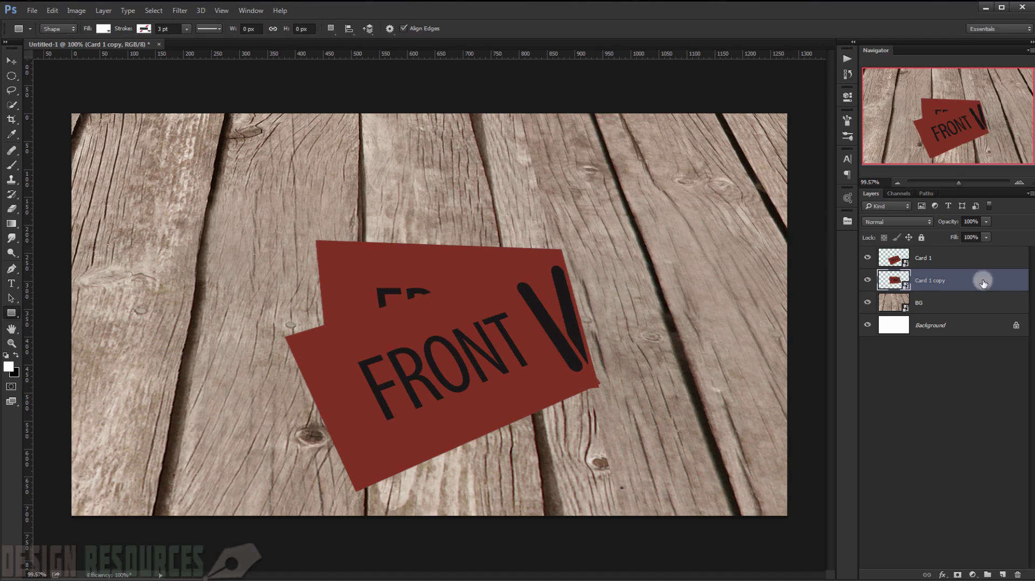
key(ctrl+j)
drag(981, 281, 974, 308)
Rotate Card 1 copy 2 to about -42° and shift it into the fan
key(ctrl+t)
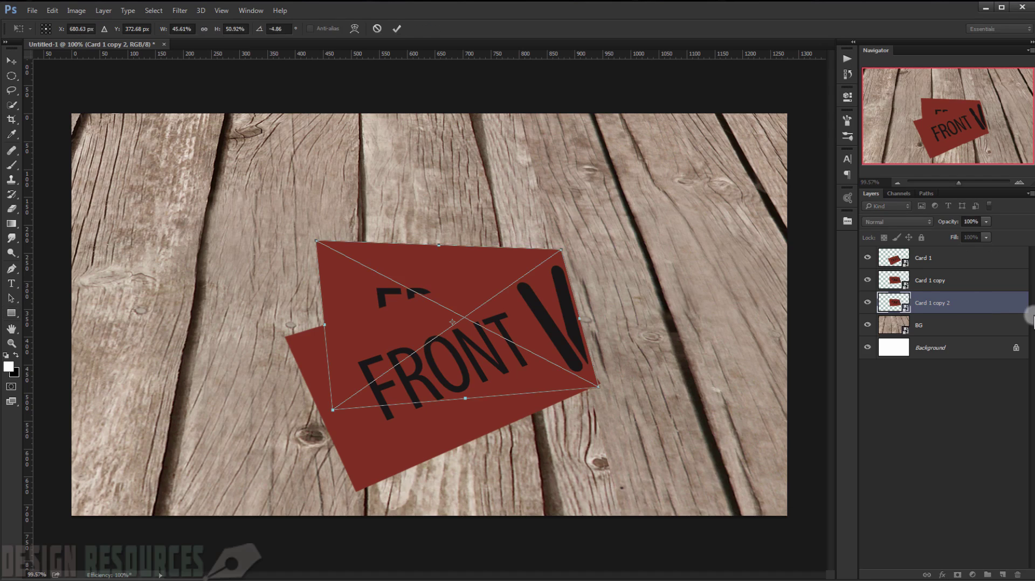
drag(649, 370, 655, 322)
drag(534, 309, 531, 323)
drag(609, 336, 631, 293)
drag(524, 309, 527, 330)
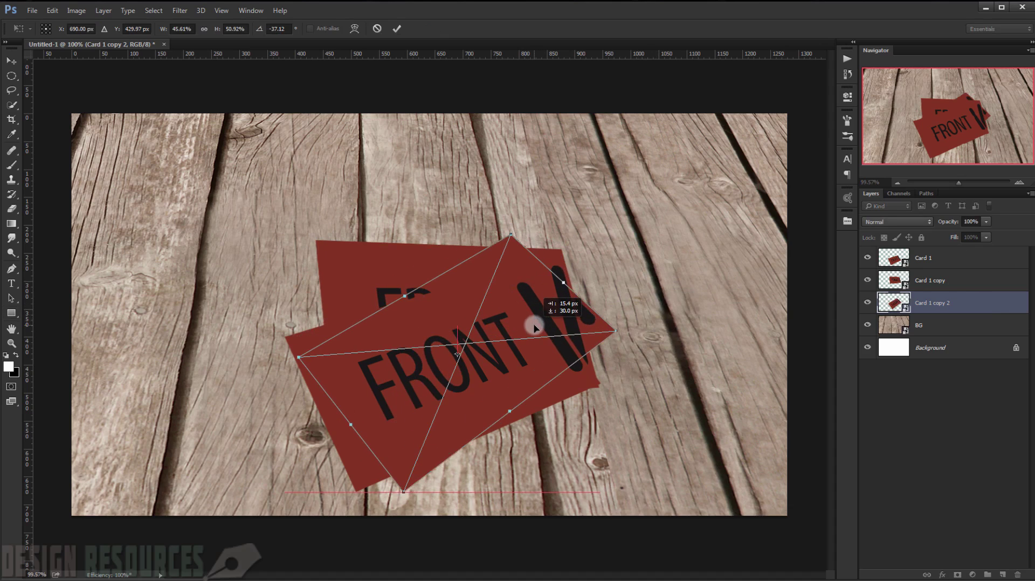
drag(614, 296, 605, 284)
drag(550, 313, 549, 312)
key(Return)
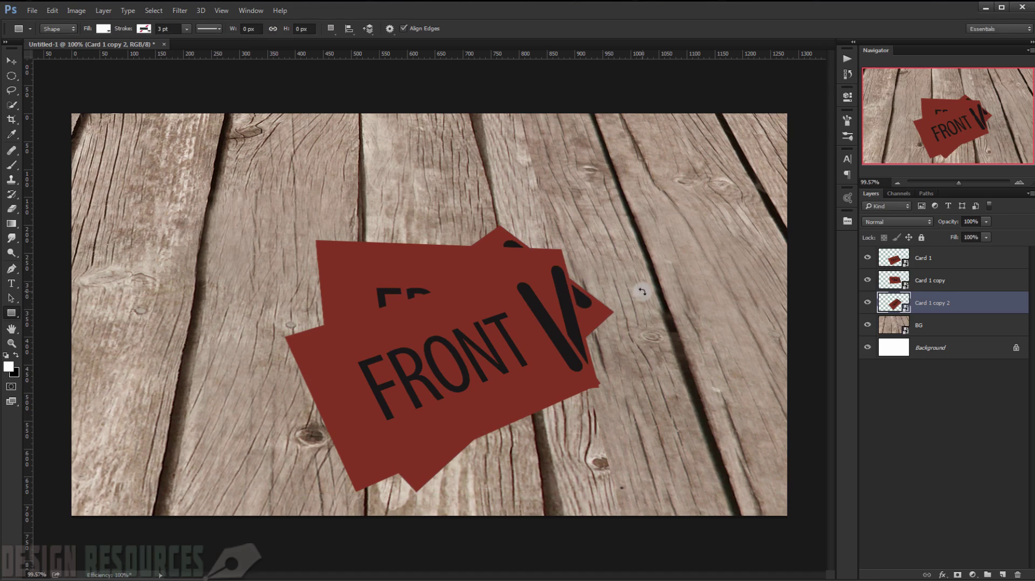
Create Card 1 copy 3 below copy 2, rotated about -23° and shifted left
key(ctrl+j)
drag(947, 302, 980, 338)
key(ctrl+t)
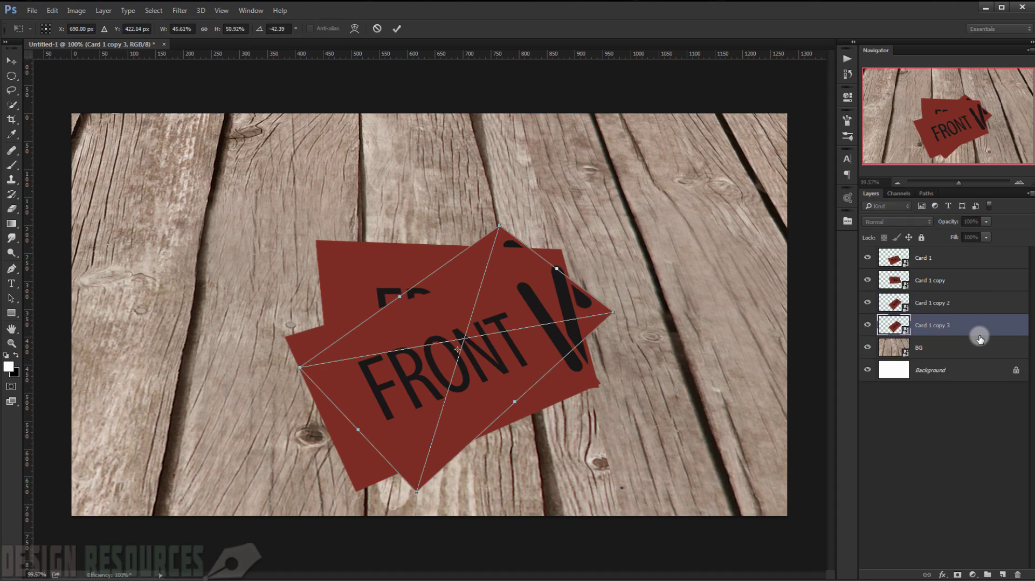
drag(682, 311, 681, 318)
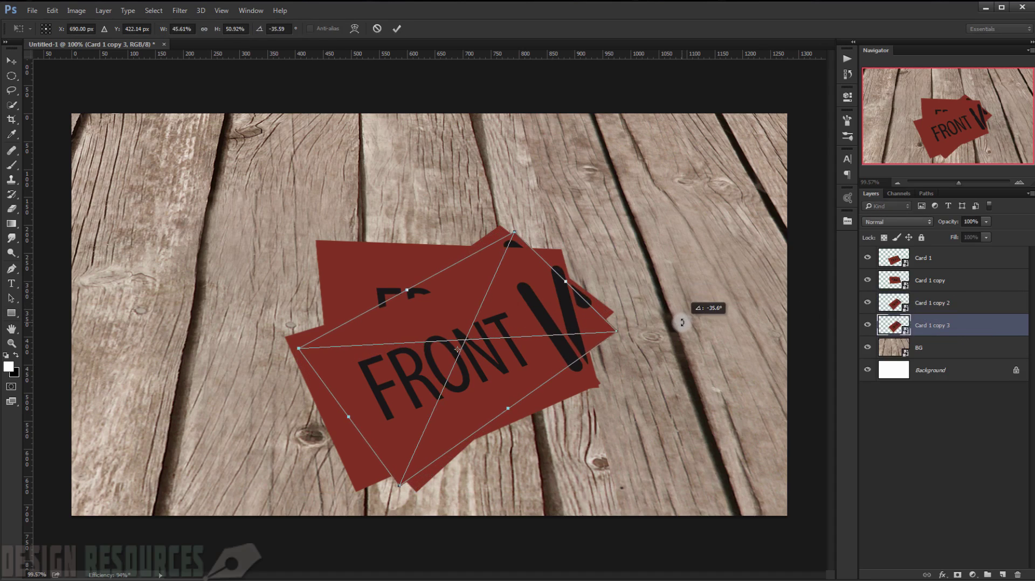
drag(492, 365, 467, 351)
drag(629, 309, 563, 348)
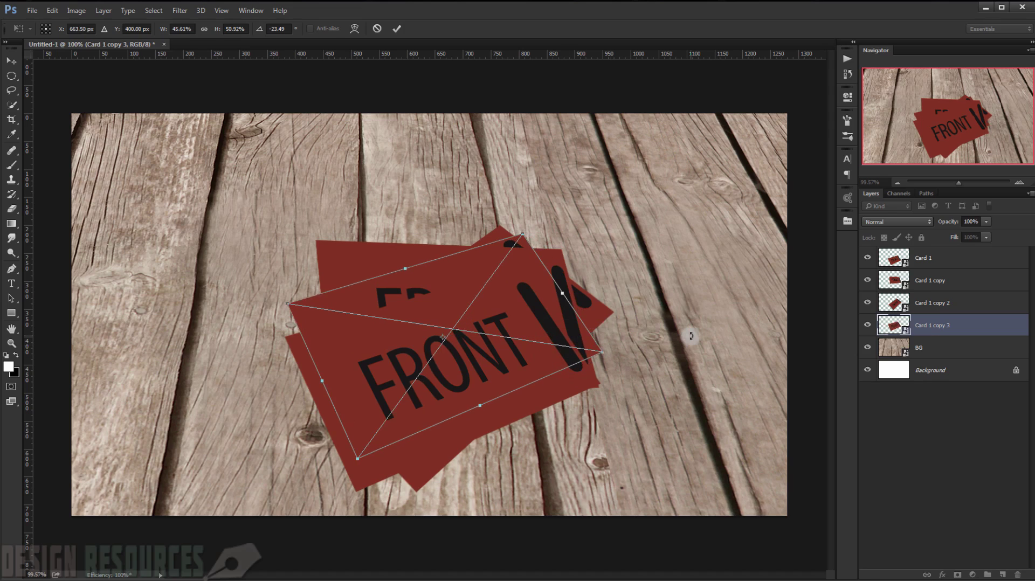
key(Return)
key(u)
Create Card 1 copy 4 below copy 3, rotated around its corner to about -49.6°
key(ctrl+j)
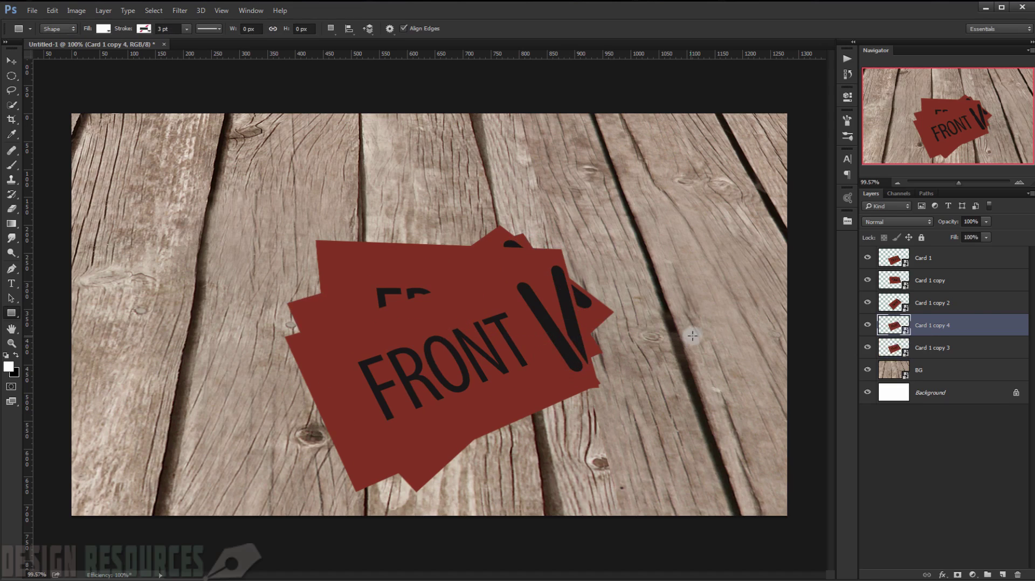
drag(970, 325, 957, 348)
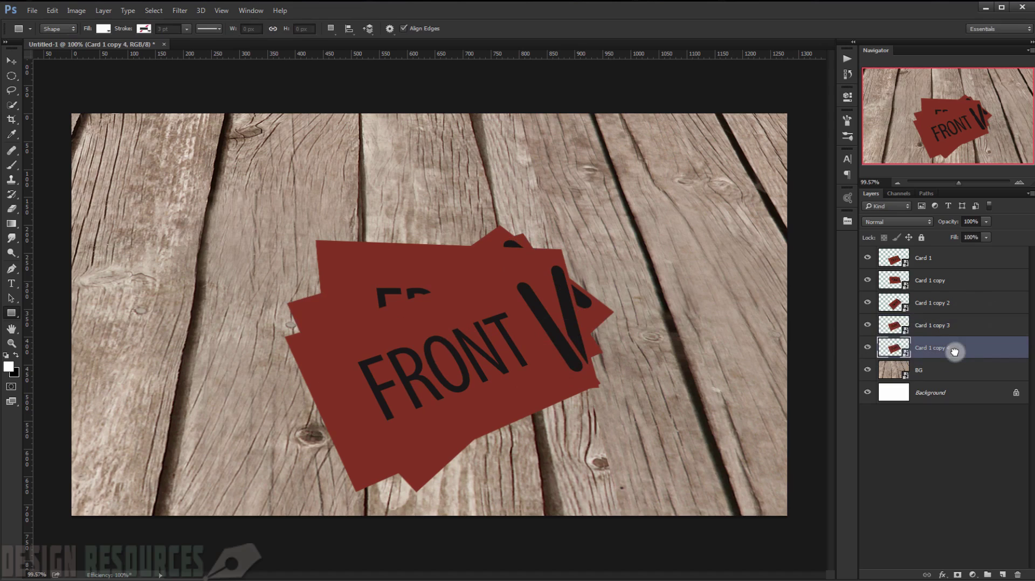
key(ctrl+t)
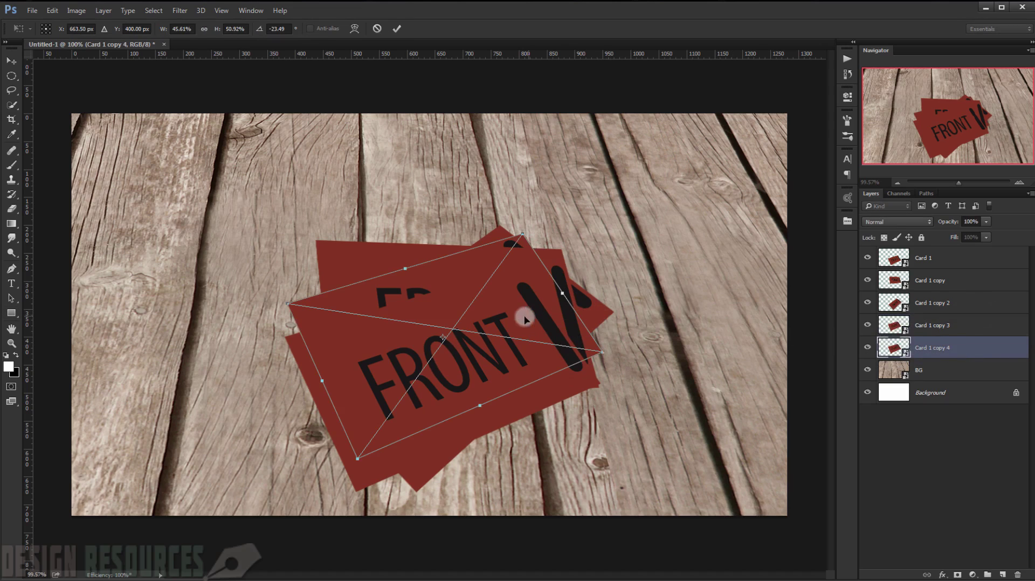
drag(443, 337, 322, 315)
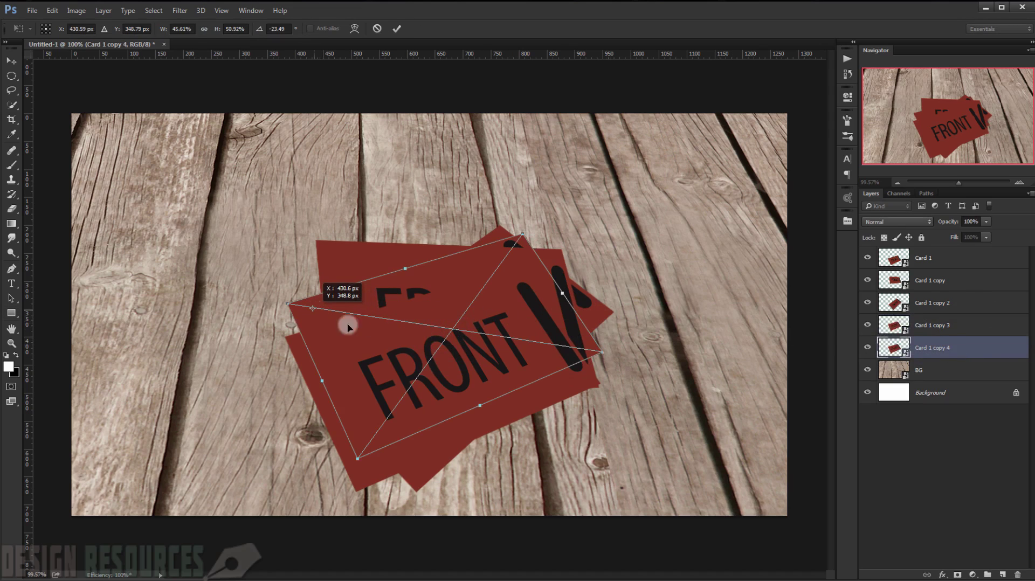
drag(620, 351, 566, 205)
drag(499, 245, 485, 286)
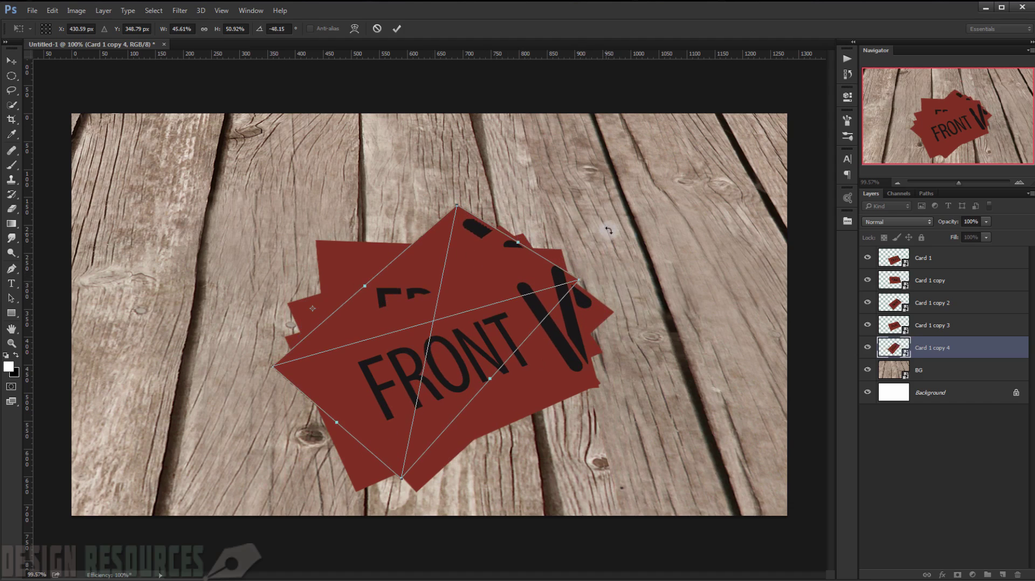
drag(605, 230, 600, 225)
drag(473, 307, 463, 317)
Commit the new card's transform and bring up Card 1's layer style settings
key(Return)
key(u)
scroll(518, 348, up, 3)
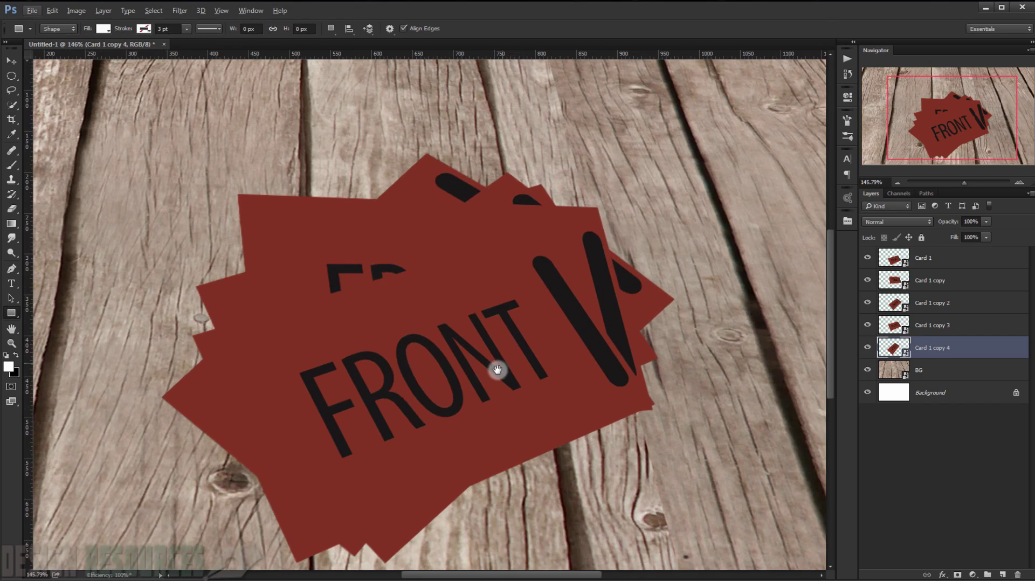
scroll(563, 359, down, 1)
click(963, 261)
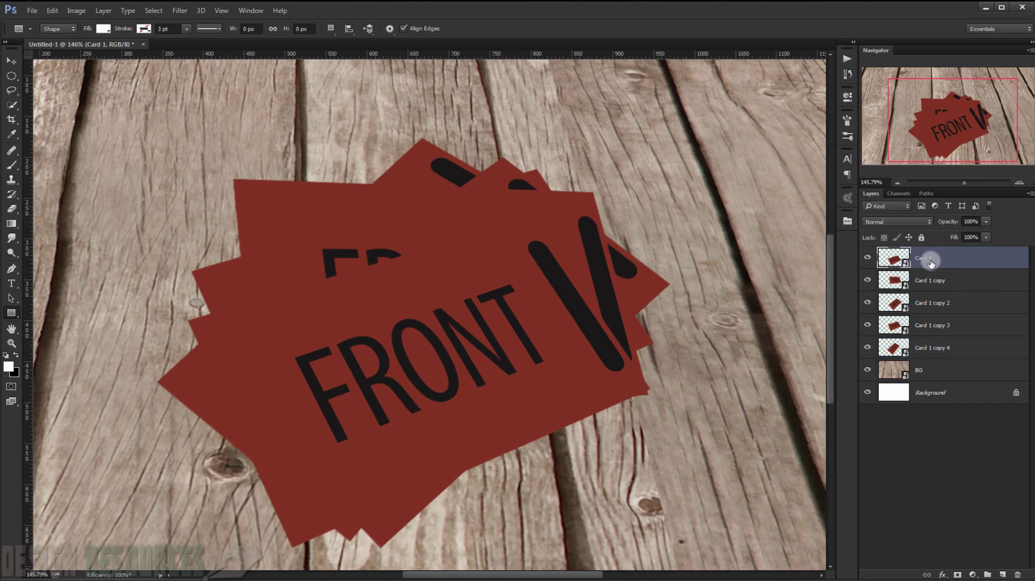
double_click(996, 263)
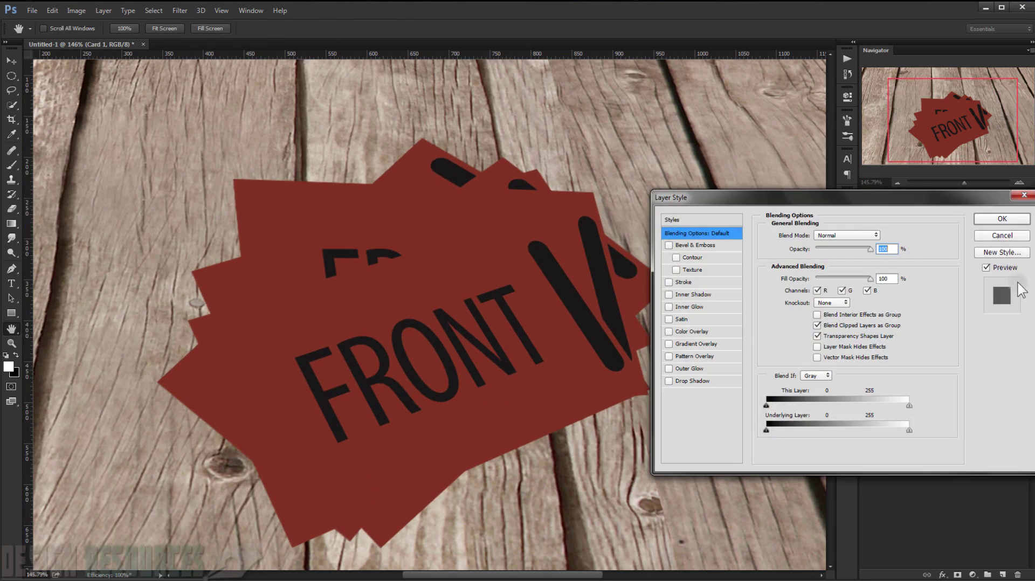
Give Card 1 a Multiply drop shadow: 75% opacity, 48° angle, distance 18, size 21 px
click(698, 380)
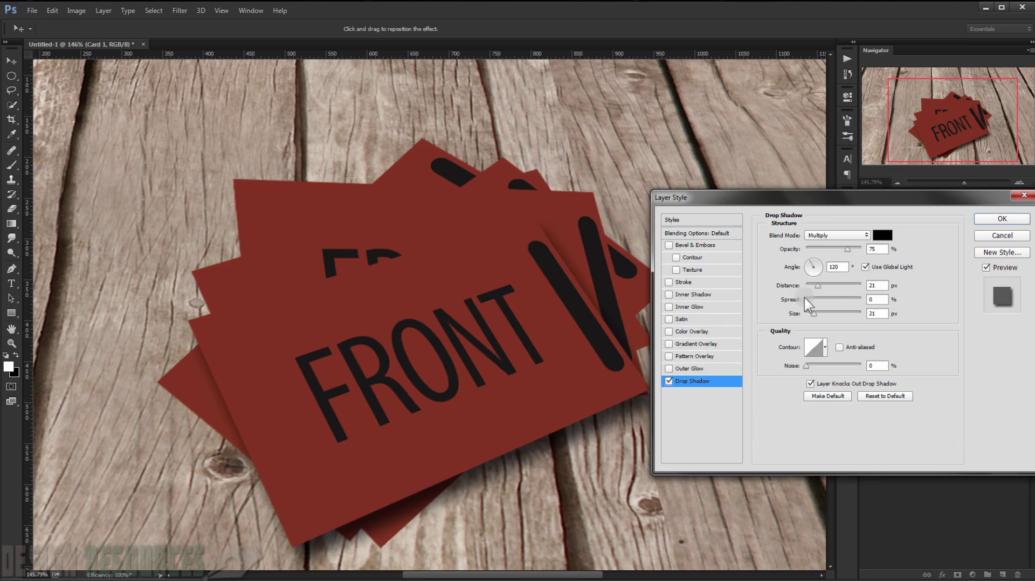
drag(805, 300, 811, 299)
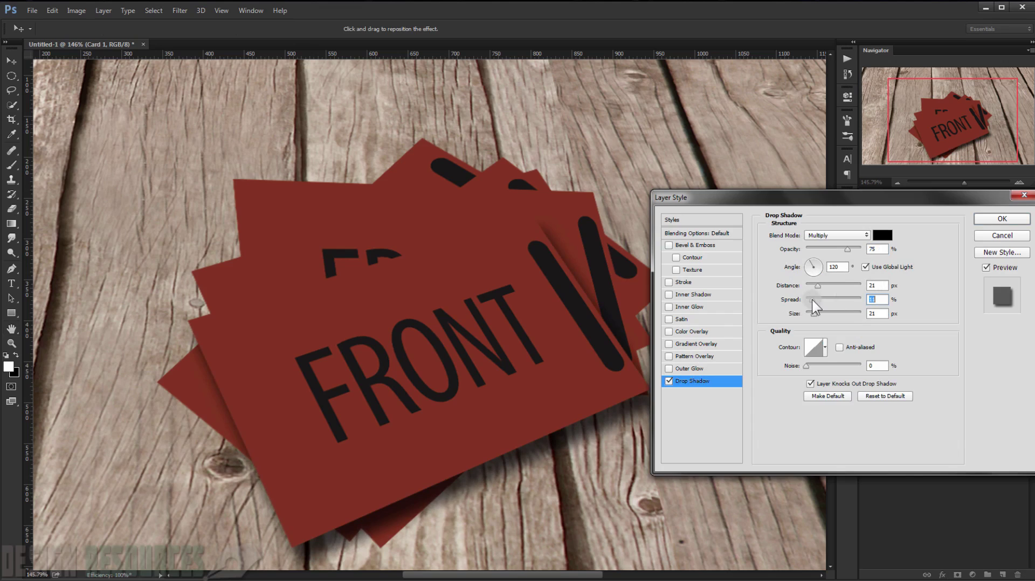
drag(817, 286, 816, 287)
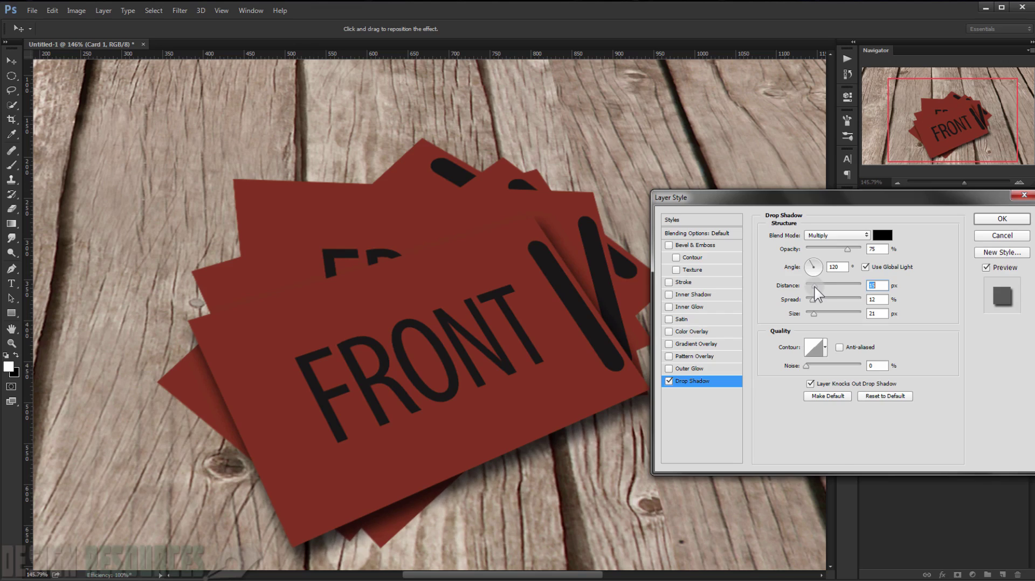
drag(812, 316, 815, 316)
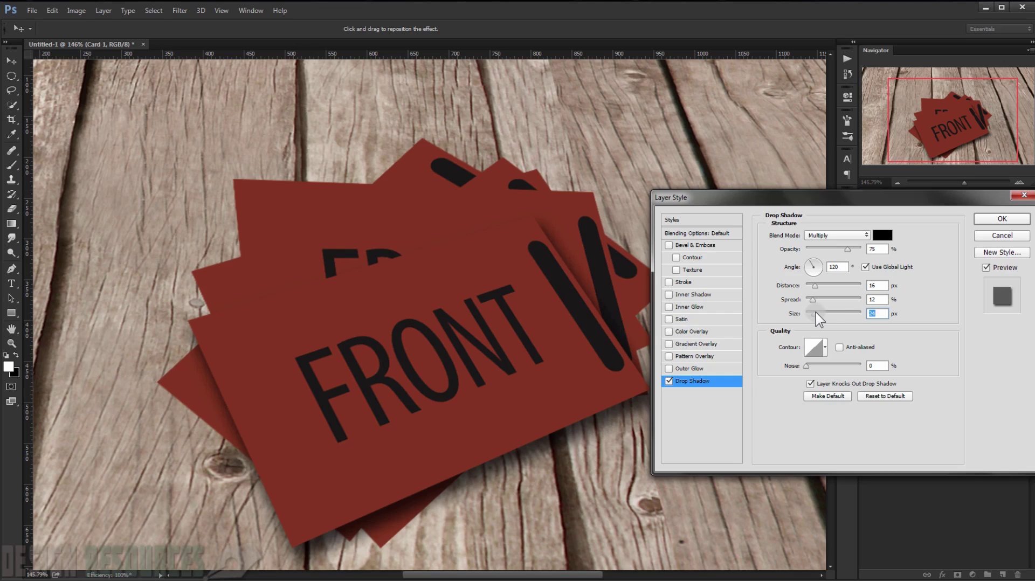
click(819, 260)
click(819, 262)
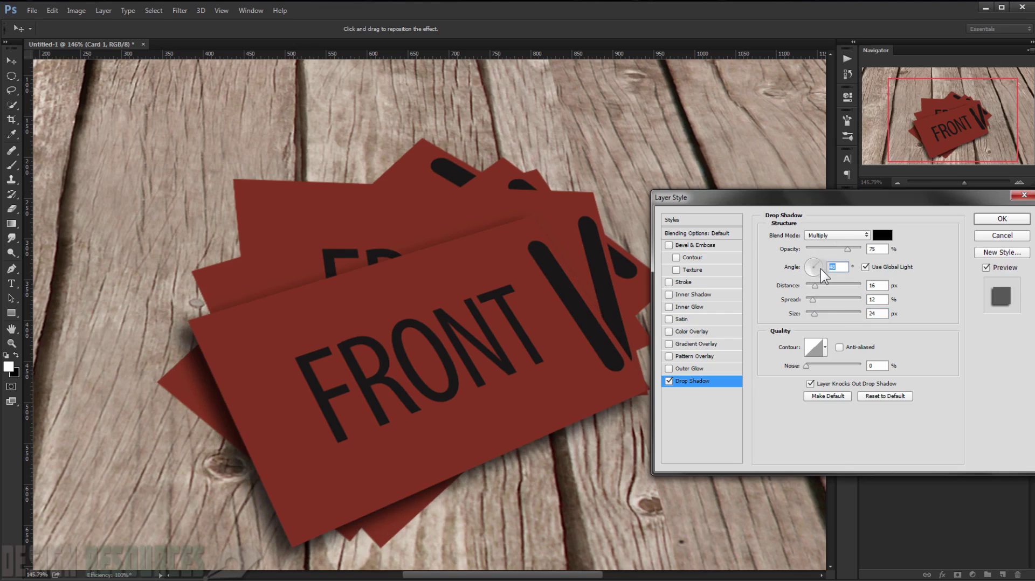
drag(814, 315, 811, 315)
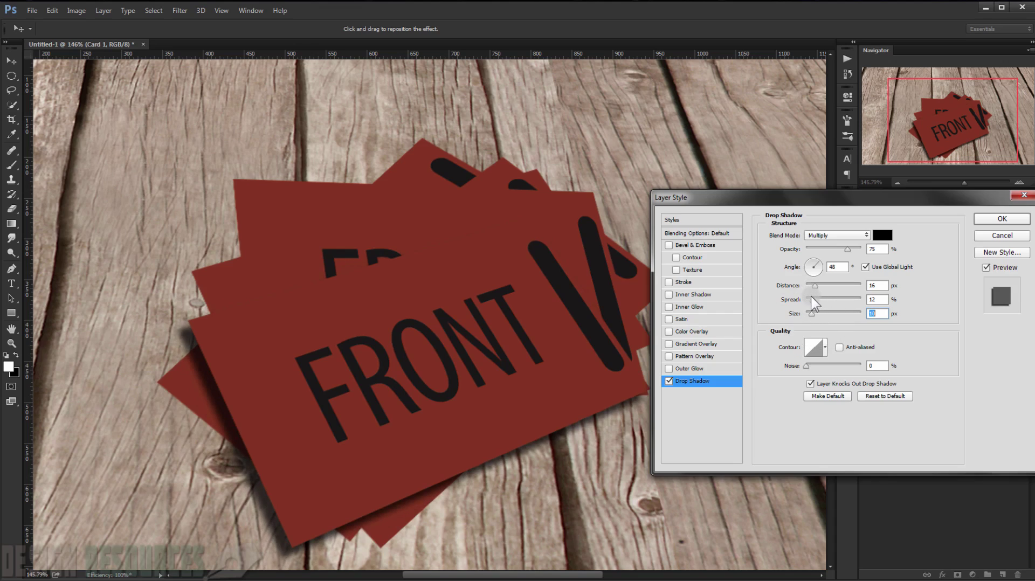
mouse_move(811, 299)
mouse_down()
mouse_move(820, 287)
mouse_move(812, 288)
mouse_move(819, 319)
mouse_move(815, 286)
mouse_move(814, 300)
mouse_up()
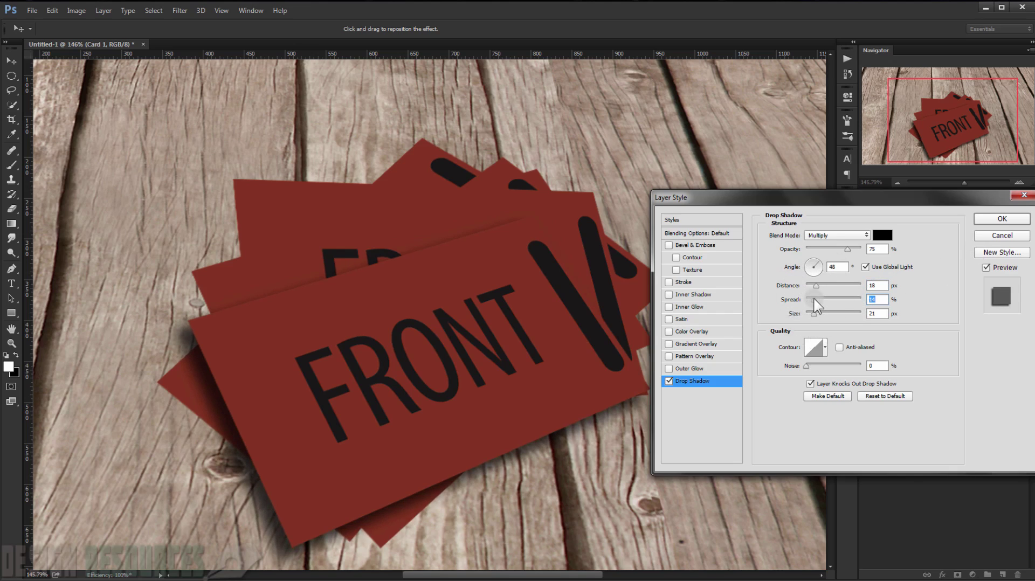
click(998, 221)
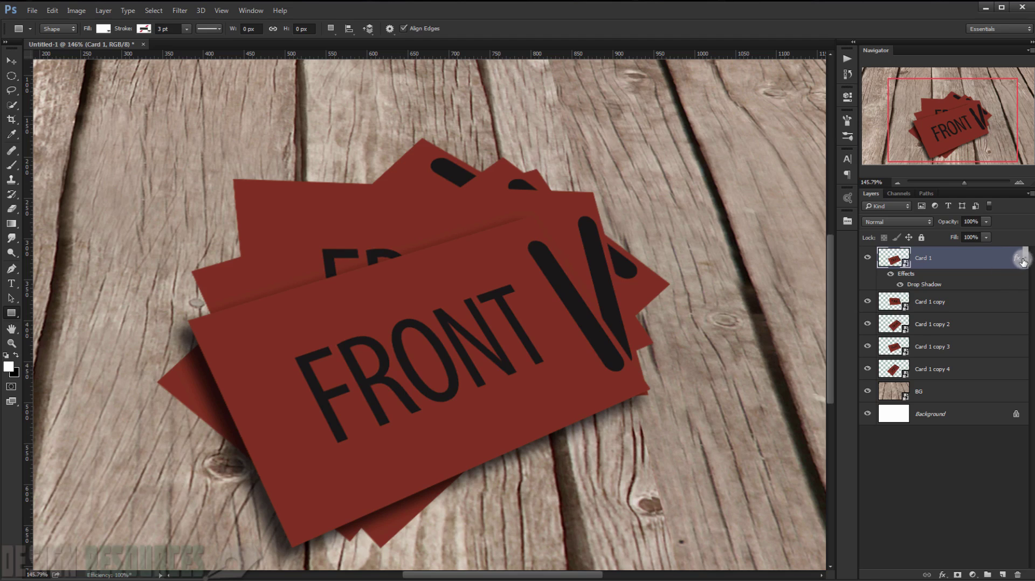
Add an Inner Bevel & Emboss to Card 1 with 25% depth and 1 px size
scroll(462, 288, up, 4)
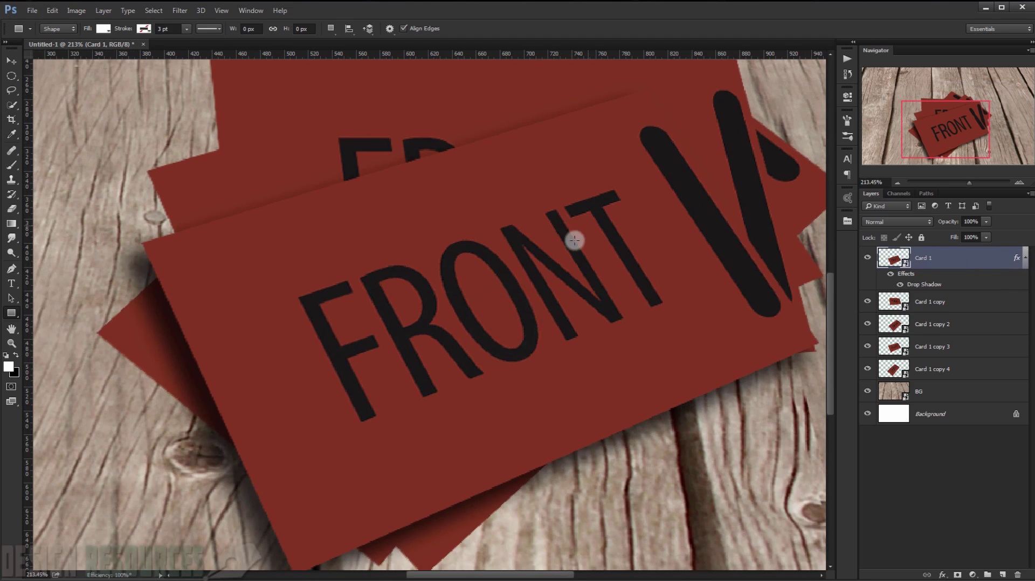
scroll(574, 240, down, 4)
scroll(697, 241, up, 2)
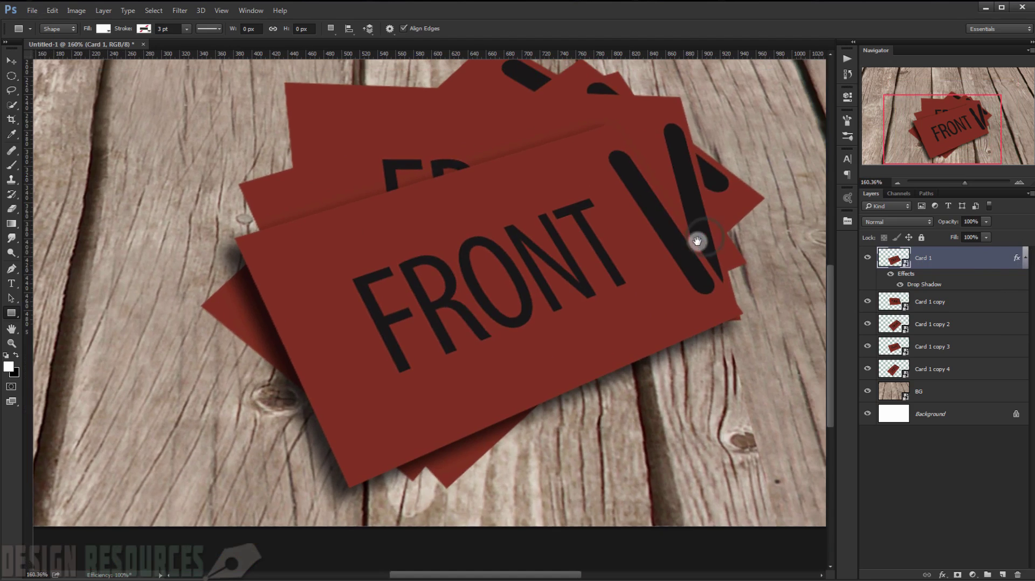
double_click(1015, 259)
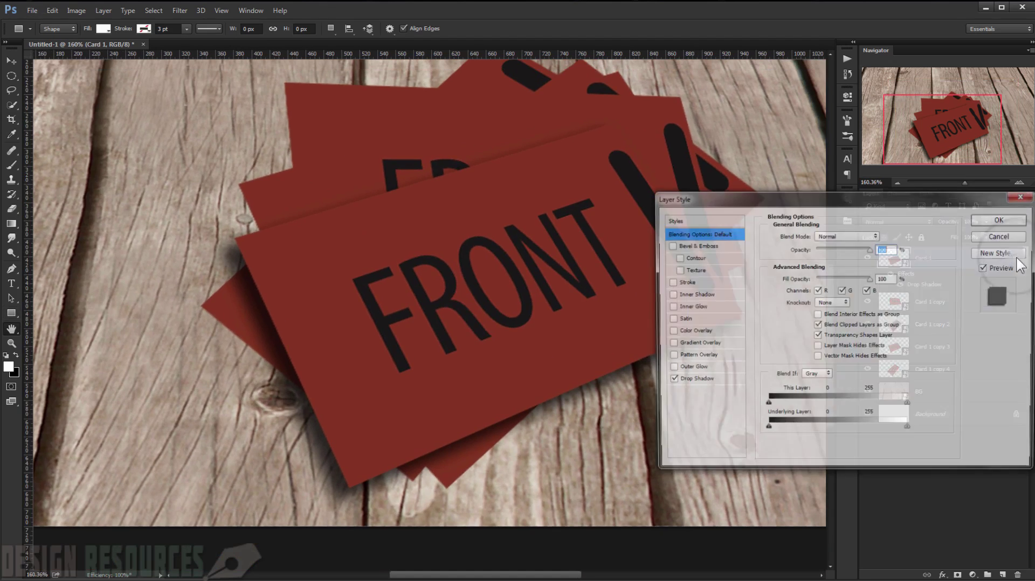
drag(718, 195, 782, 197)
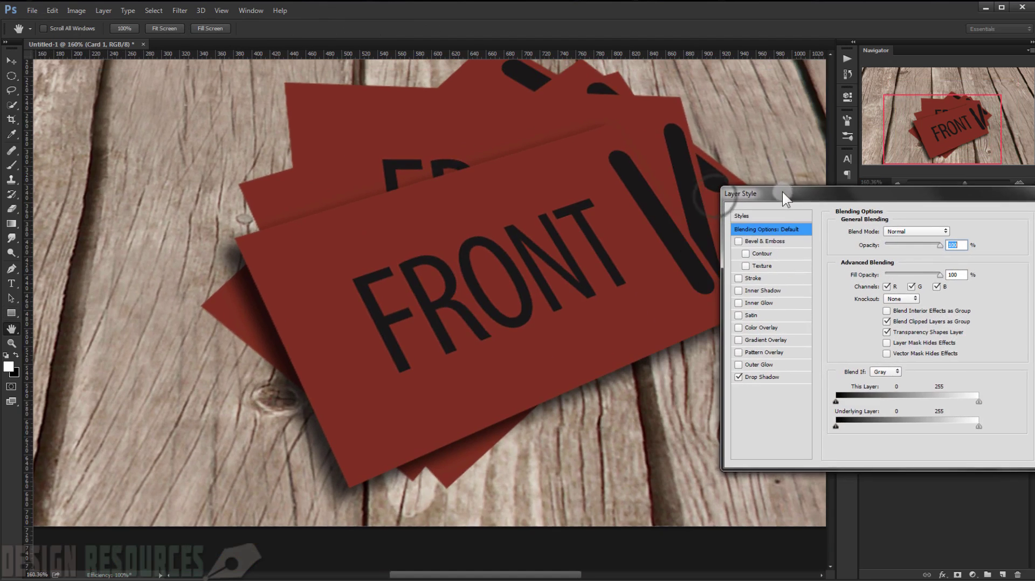
click(765, 241)
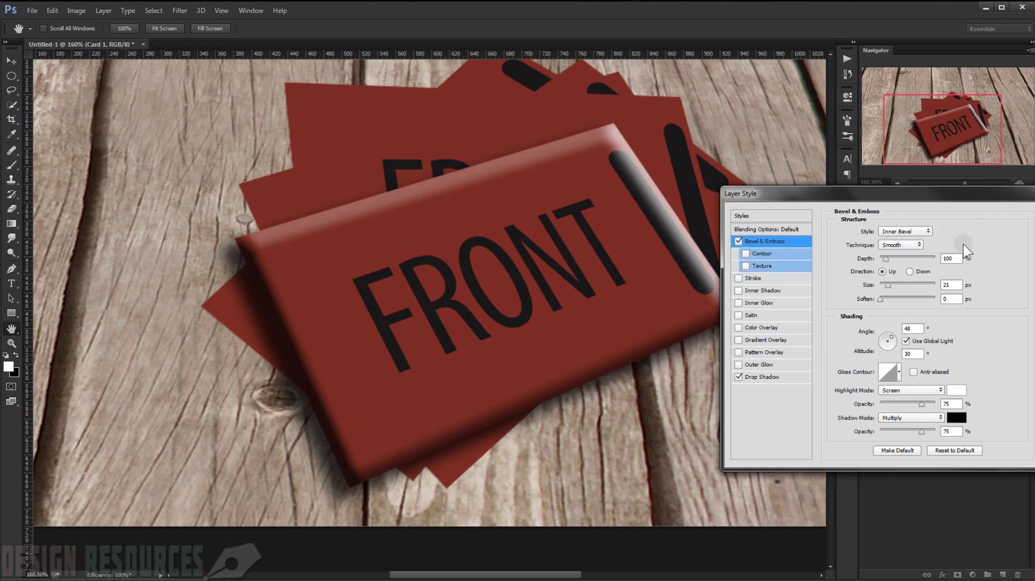
double_click(951, 258)
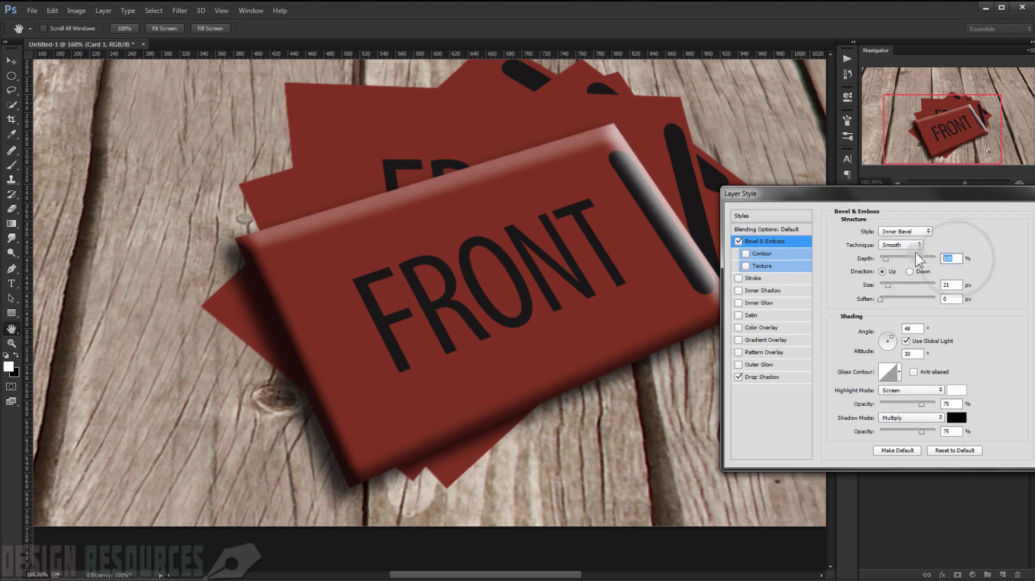
text(25)
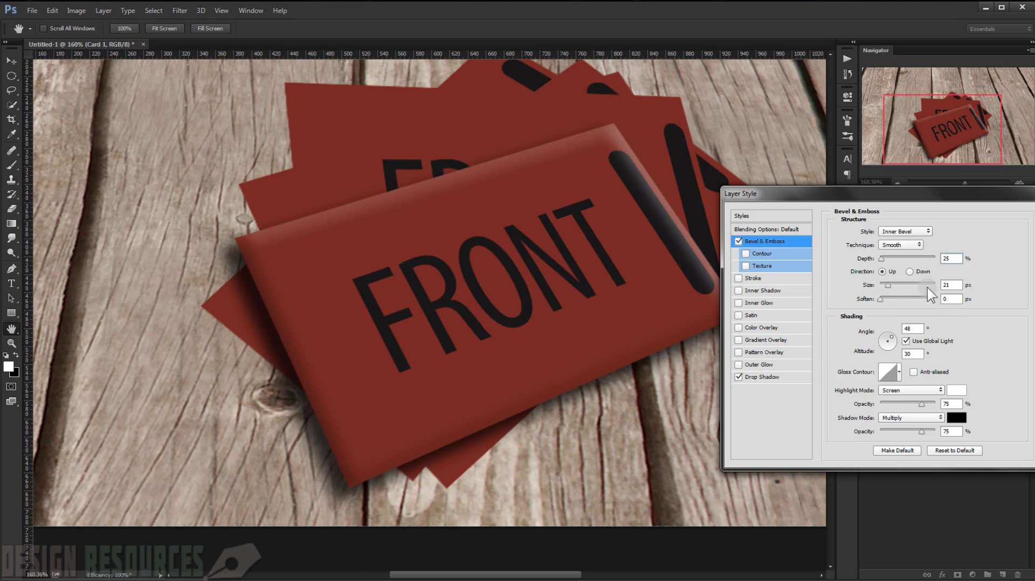
double_click(951, 285)
text(1)
Set the bevel highlight to Linear Light, colour #dddddd, about 34% opacity, and apply
double_click(948, 299)
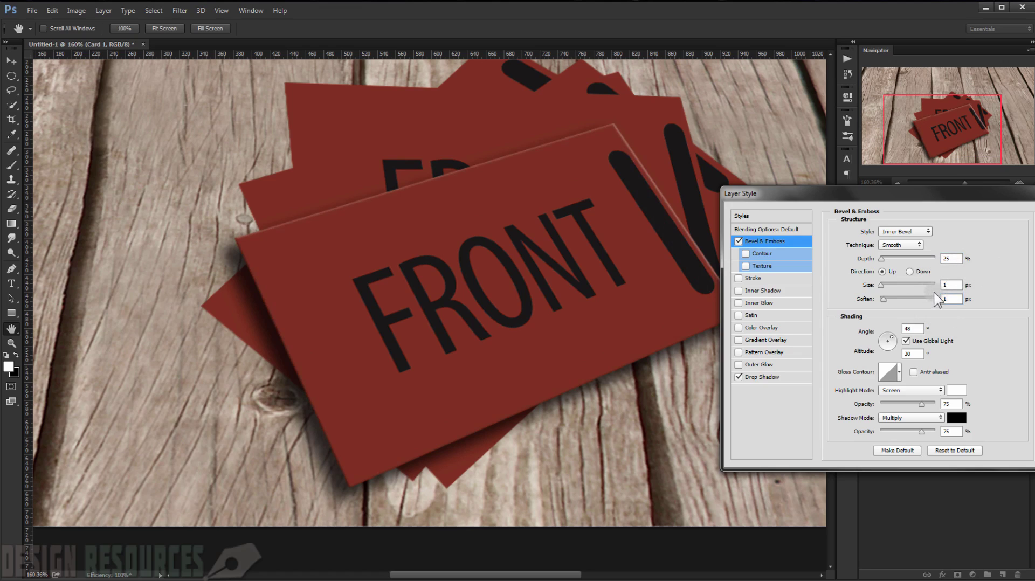
double_click(953, 404)
click(916, 389)
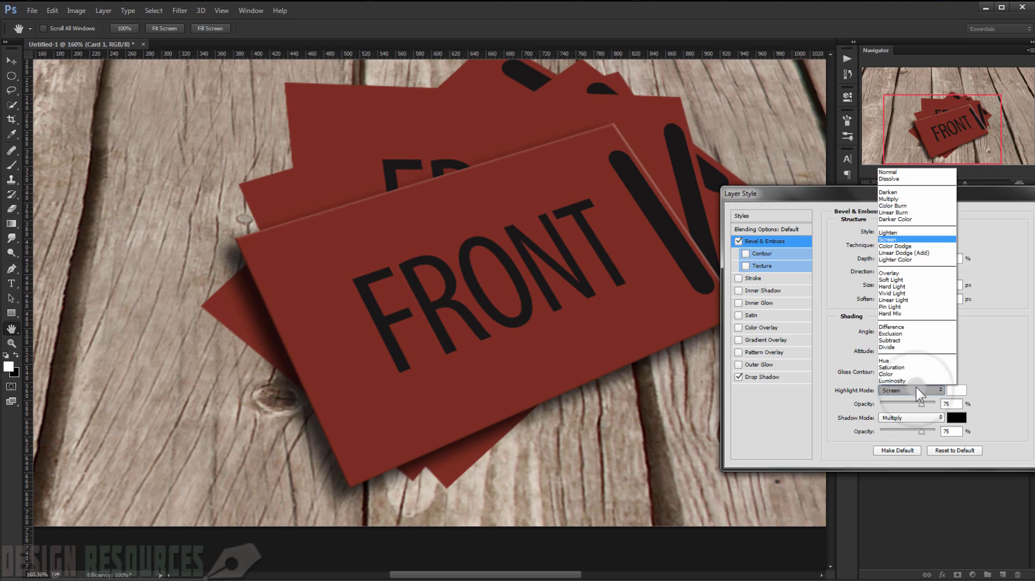
click(903, 300)
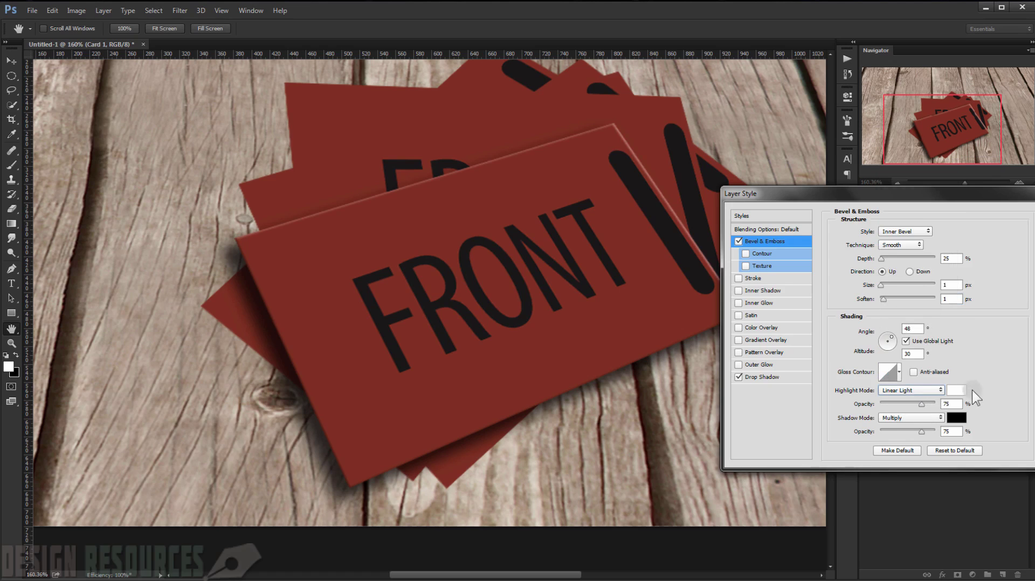
click(955, 391)
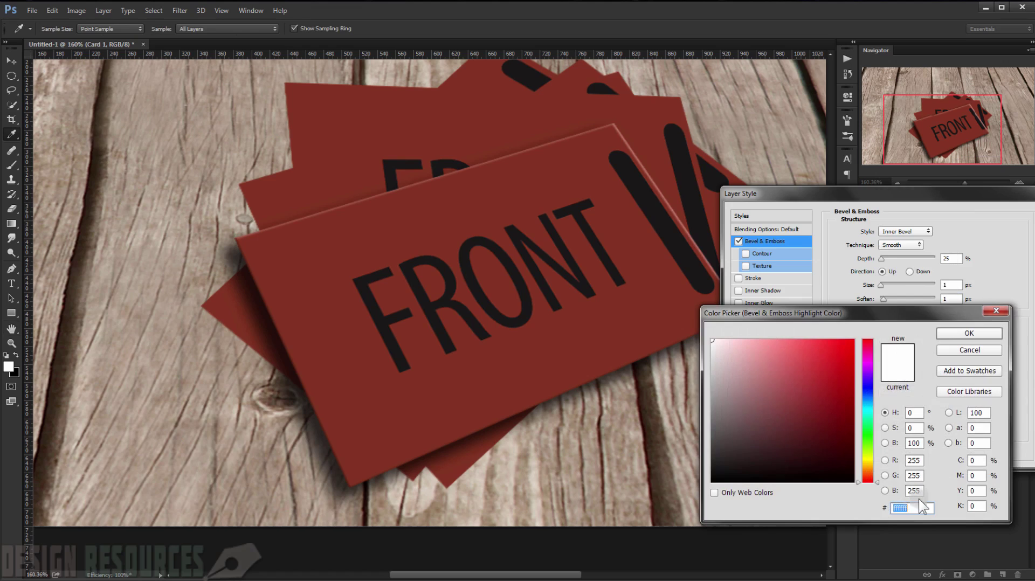
text(dddddd)
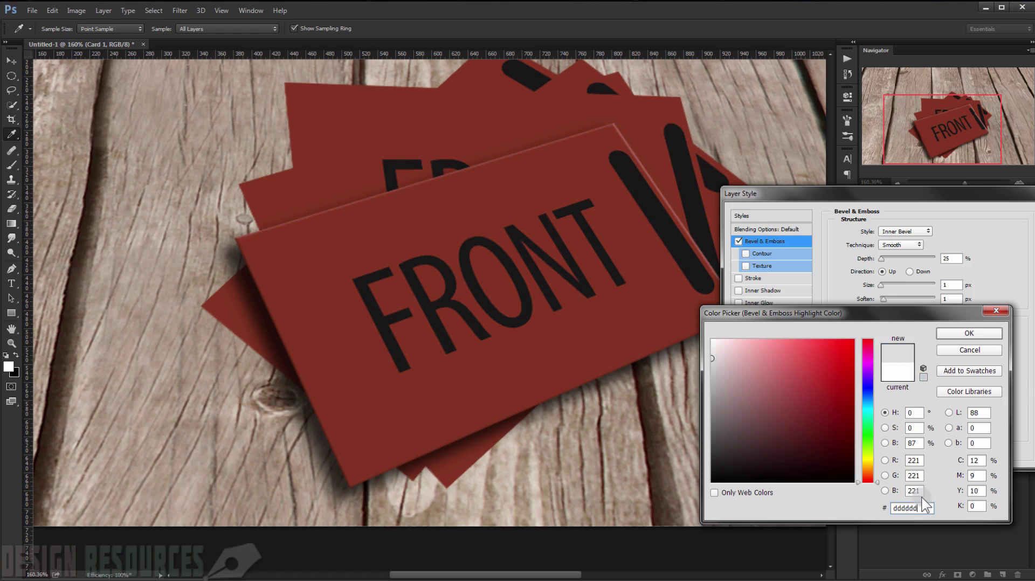
click(968, 333)
click(947, 405)
drag(918, 405, 908, 405)
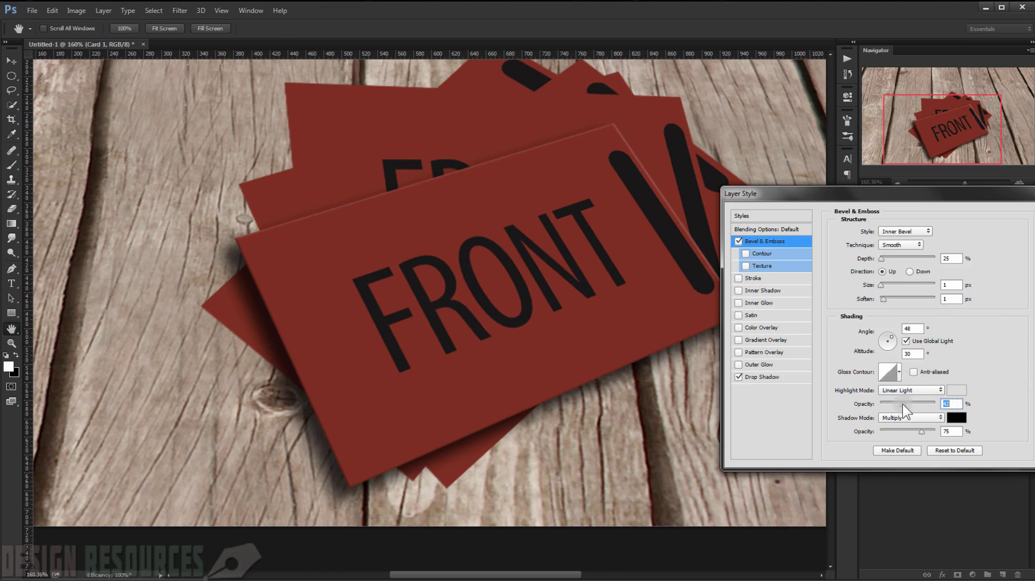
drag(903, 405, 898, 404)
drag(904, 192, 750, 219)
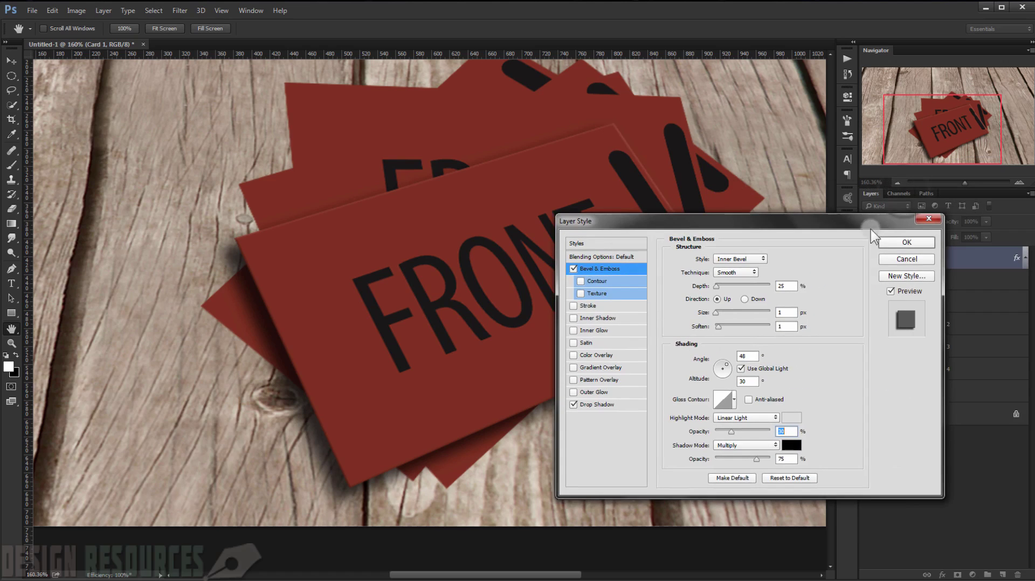
click(904, 241)
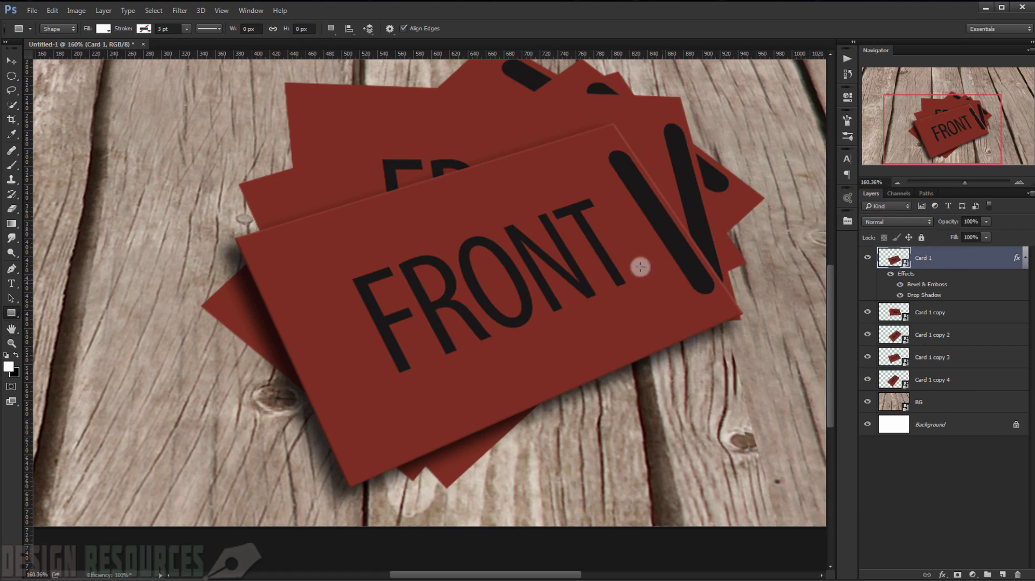
Copy Card 1's layer style
scroll(623, 219, up, 3)
drag(665, 219, 671, 262)
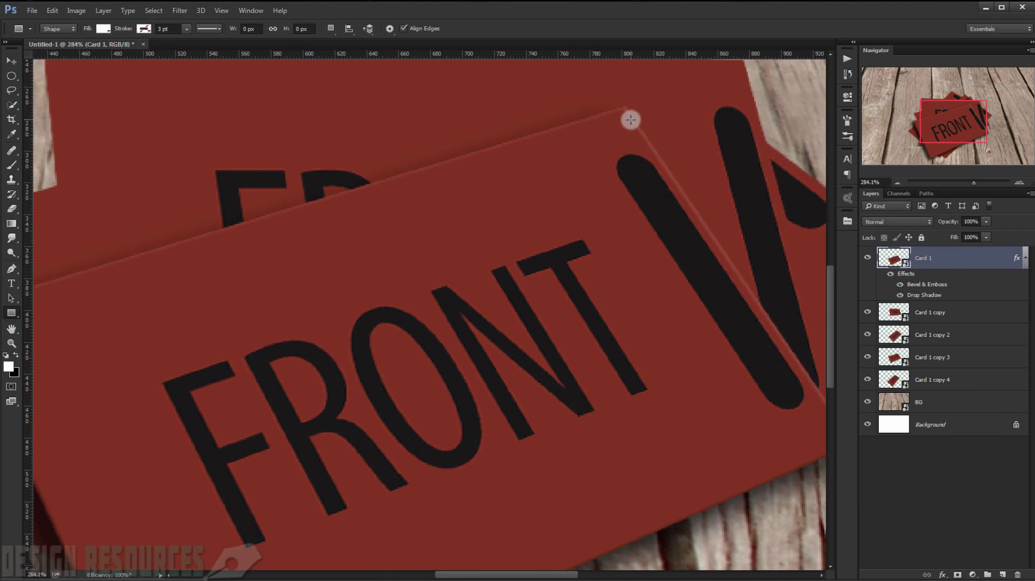
scroll(631, 116, up, 2)
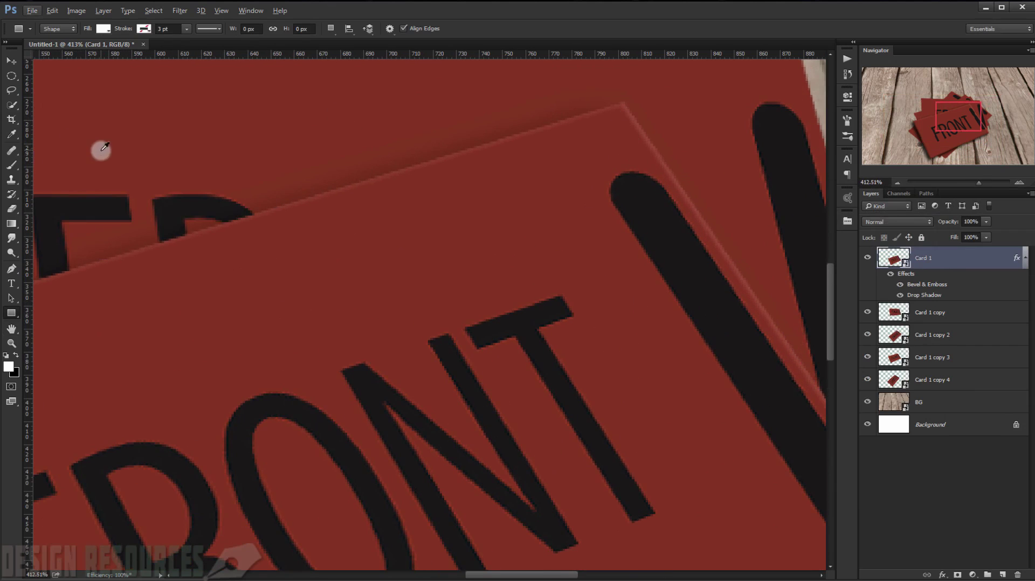
scroll(99, 152, down, 4)
scroll(574, 221, down, 2)
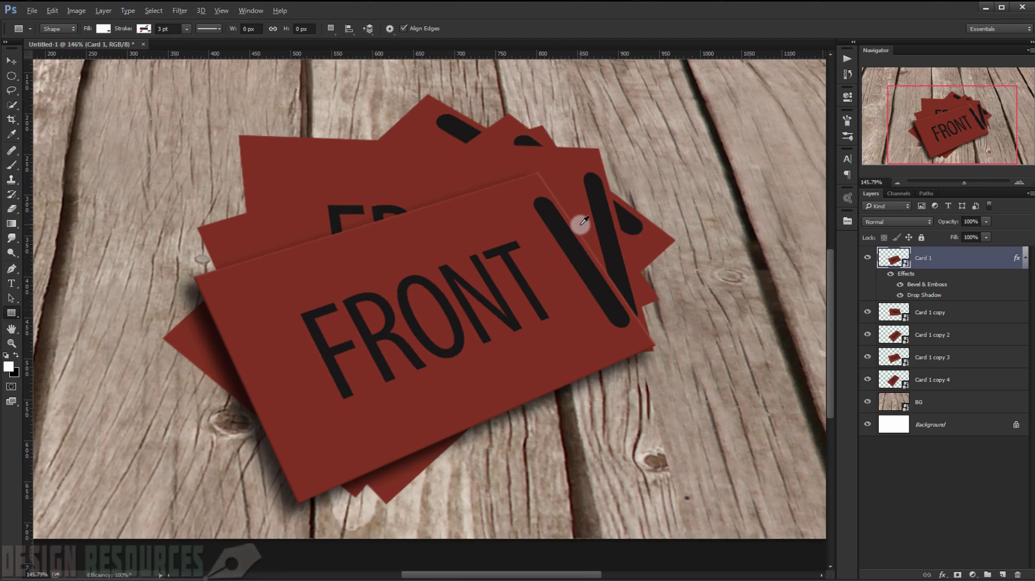
scroll(584, 220, up, 2)
scroll(547, 259, up, 1)
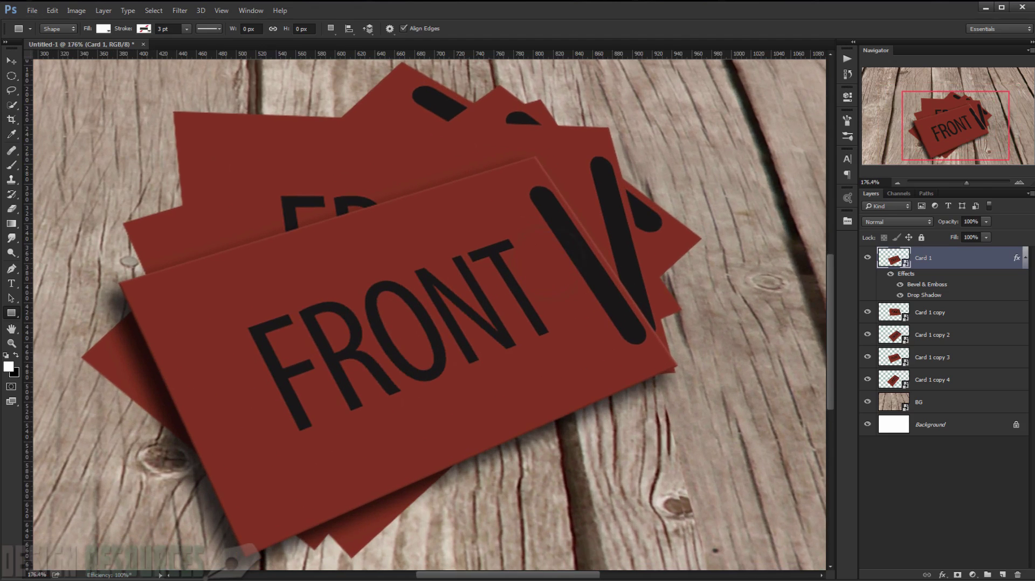
right_click(918, 261)
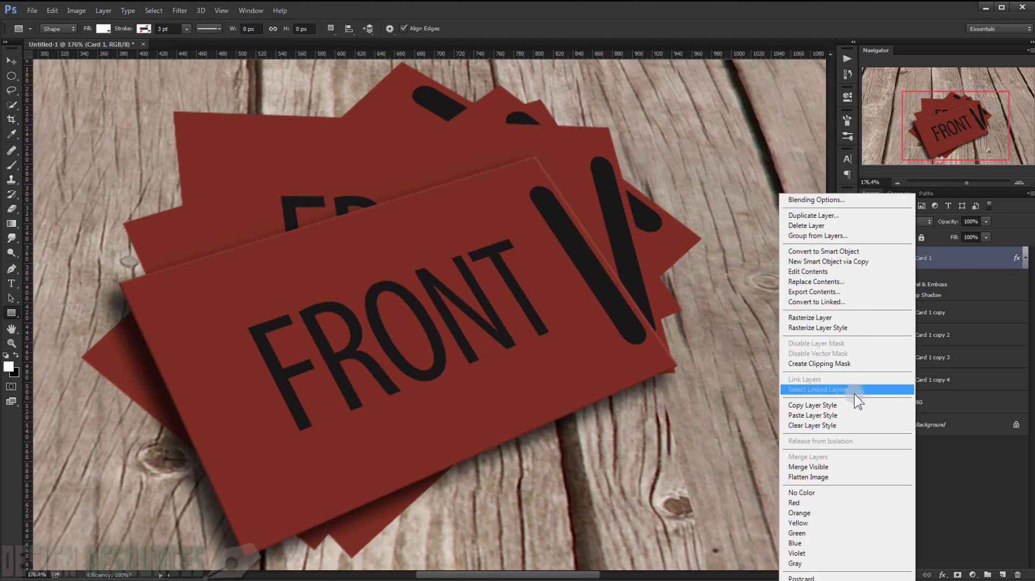
click(842, 404)
Paste the style onto Card 1 copy through copy 4, then select Card 1 too
click(1025, 258)
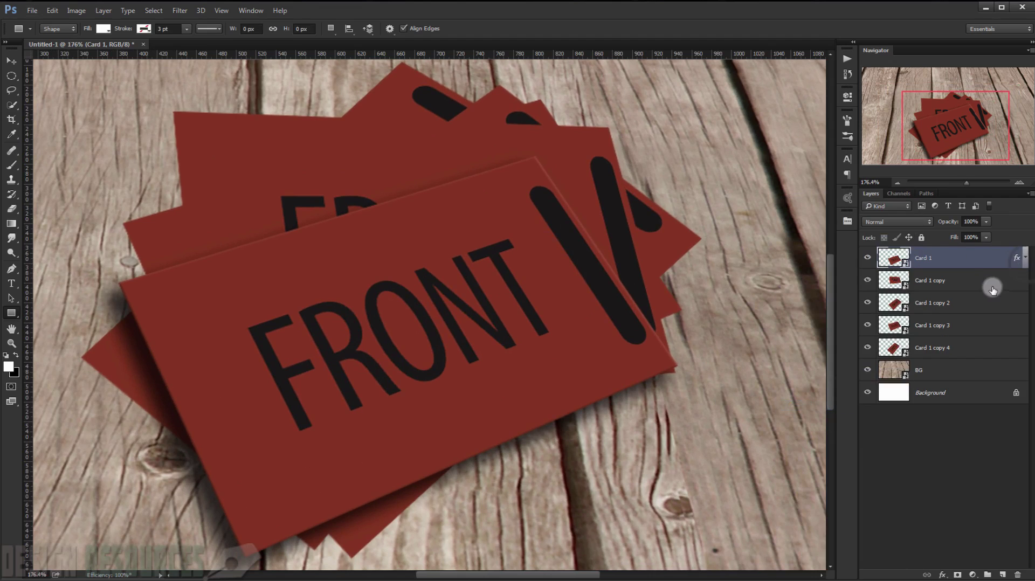
click(986, 286)
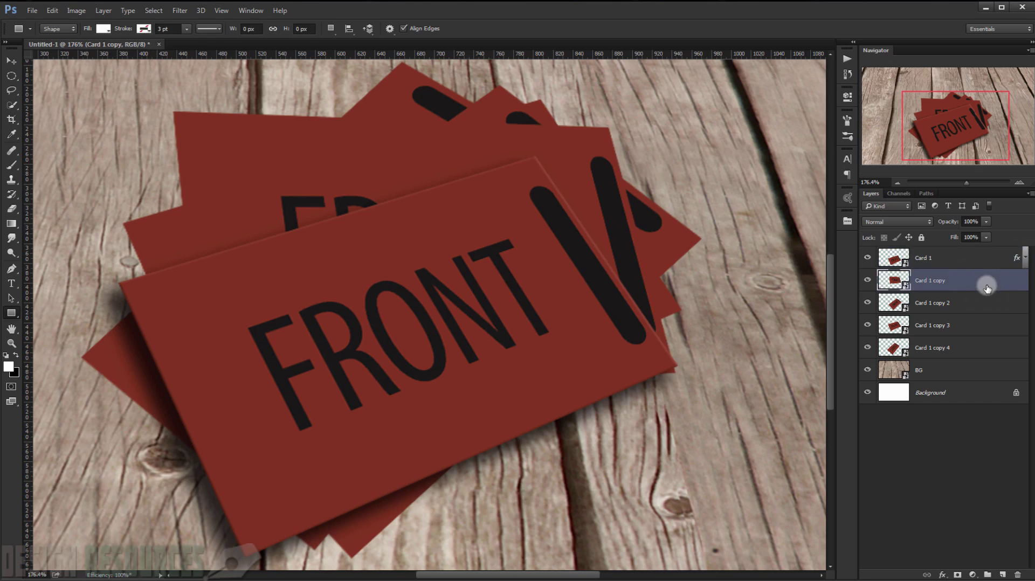
shift+click(978, 347)
right_click(919, 283)
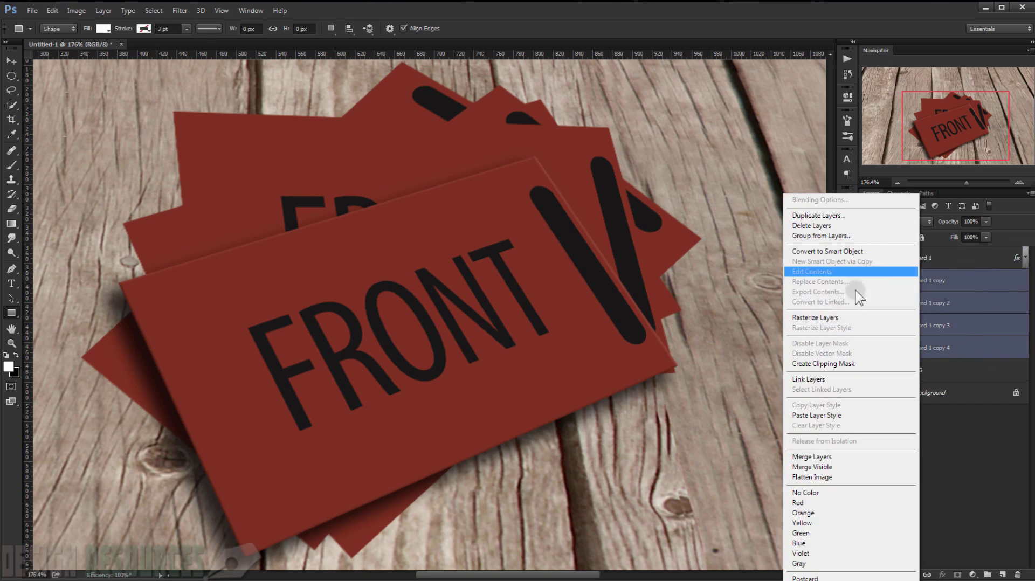
click(841, 415)
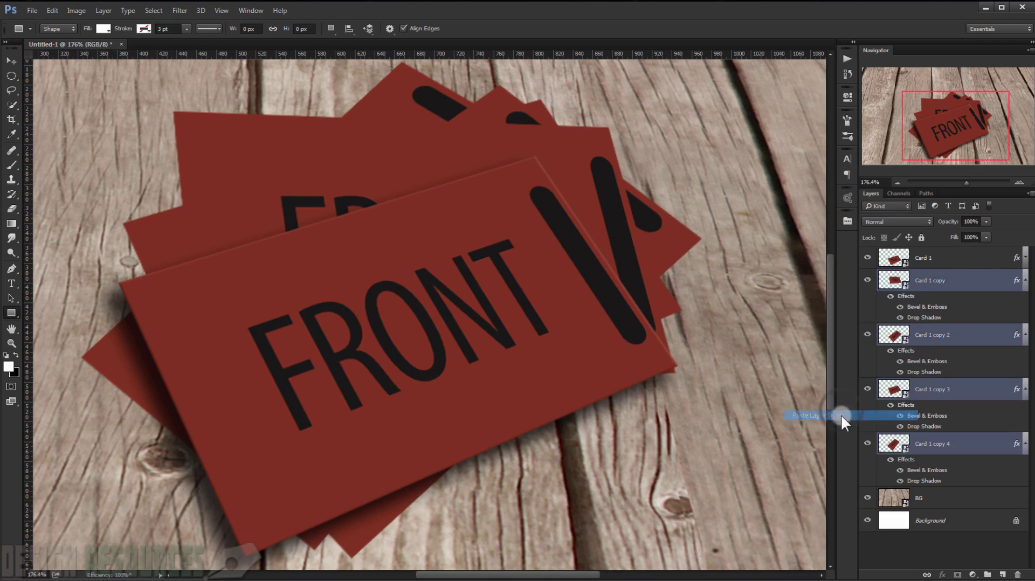
alt+click(1025, 280)
scroll(427, 231, down, 8)
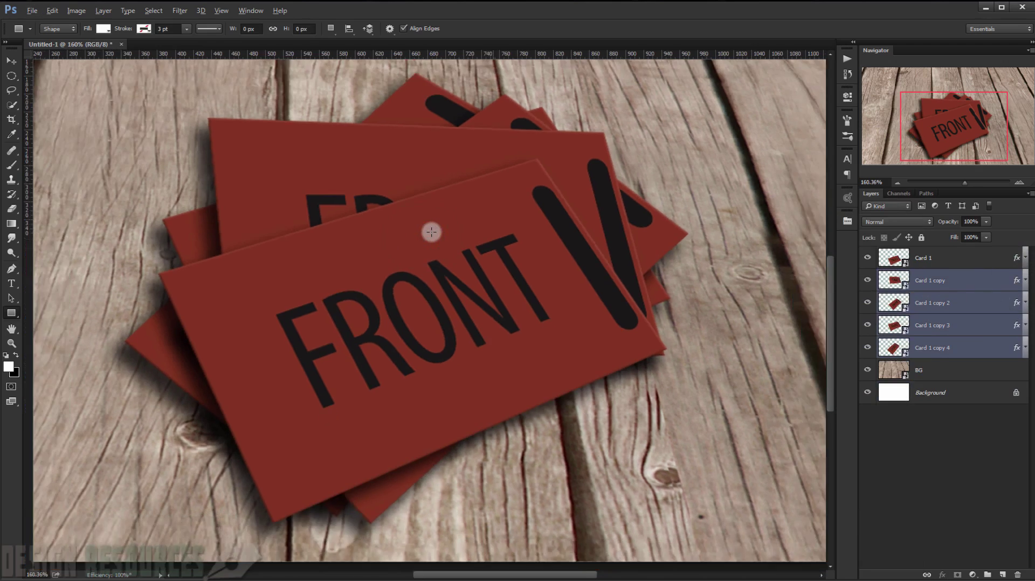
shift+click(956, 258)
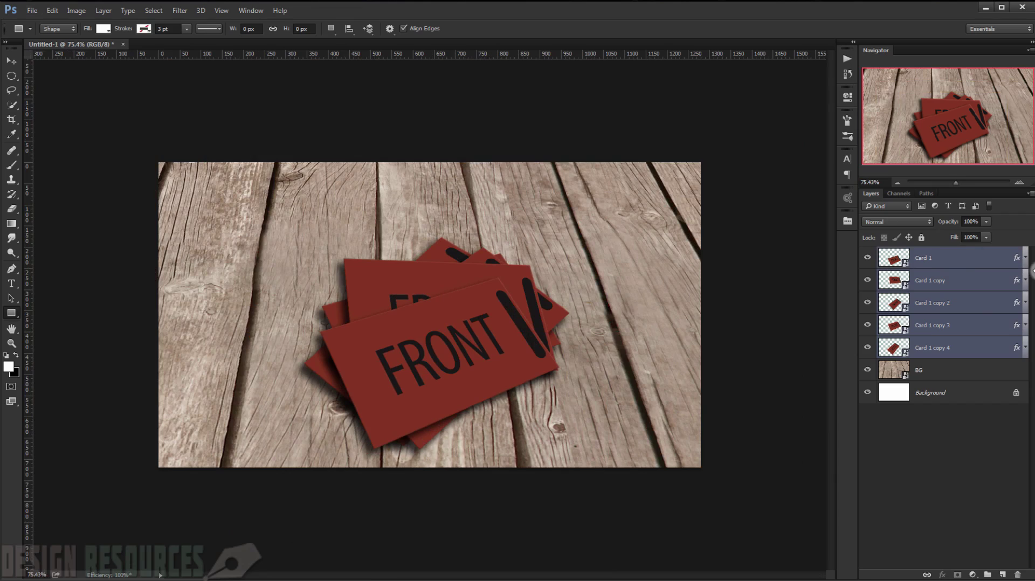
Distort the card stack into perspective at about 104% scale and -2.4° rotation, moved up-right
key(ctrl+t)
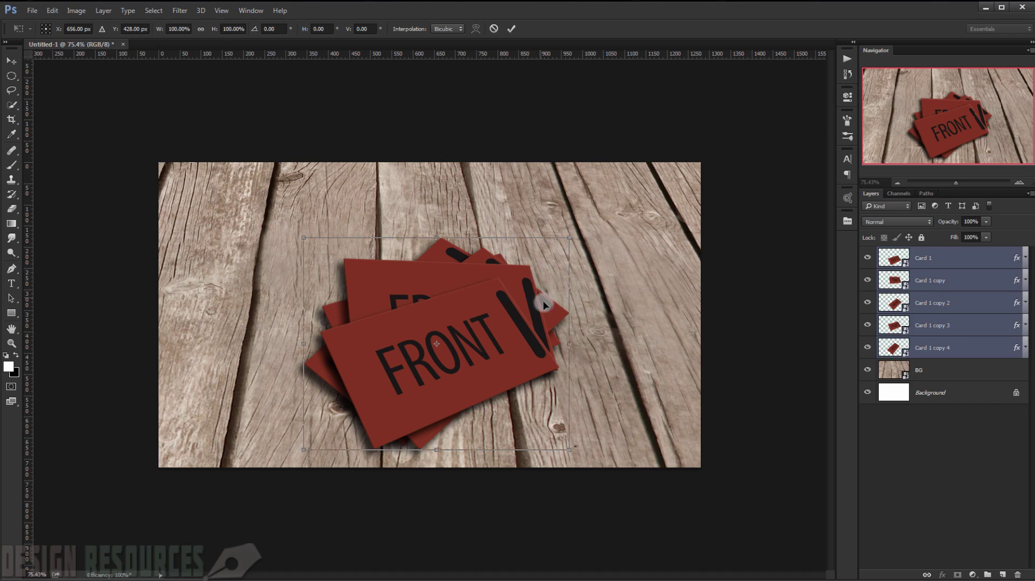
right_click(539, 296)
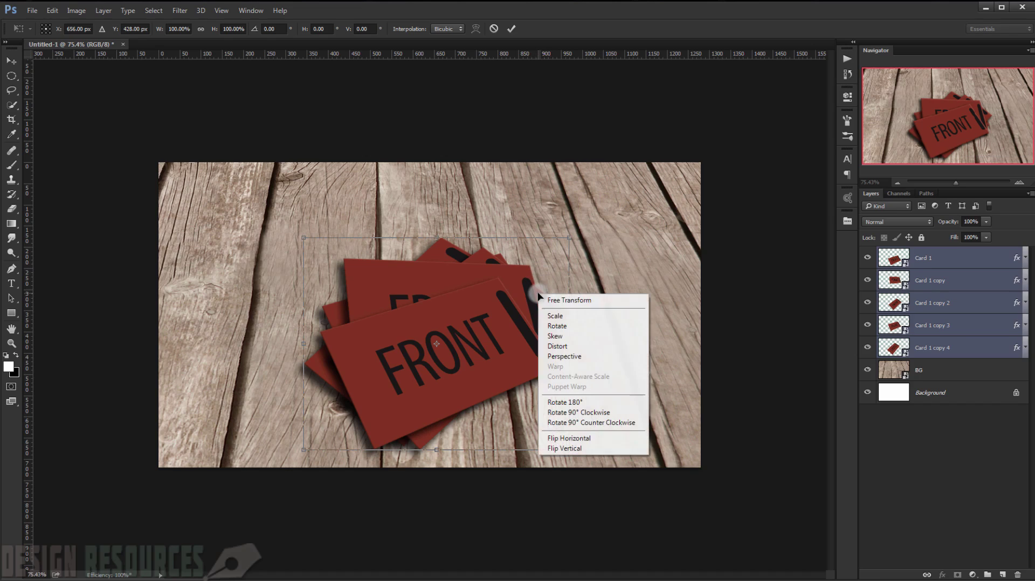
click(571, 346)
drag(569, 238, 546, 252)
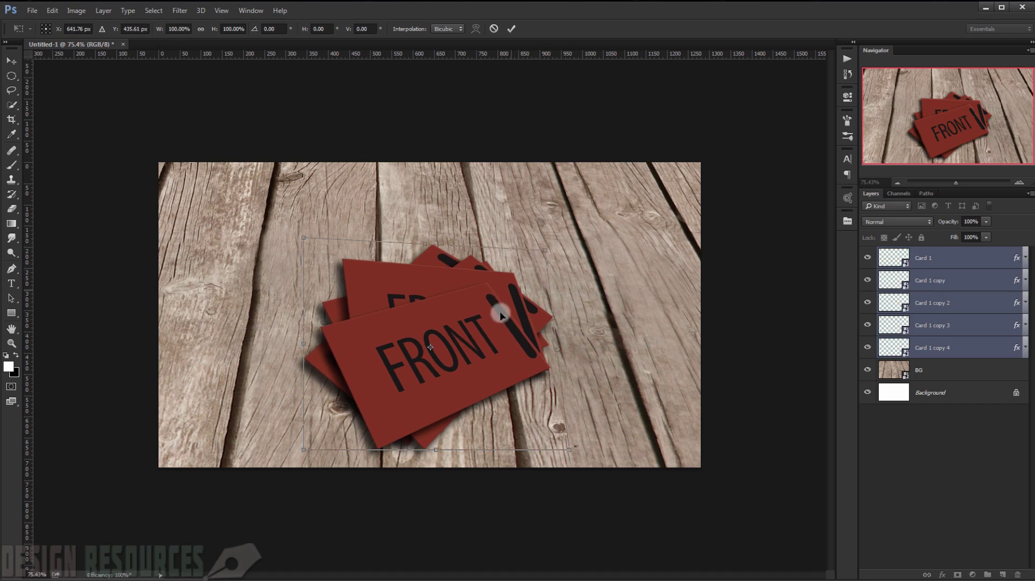
drag(493, 341, 524, 336)
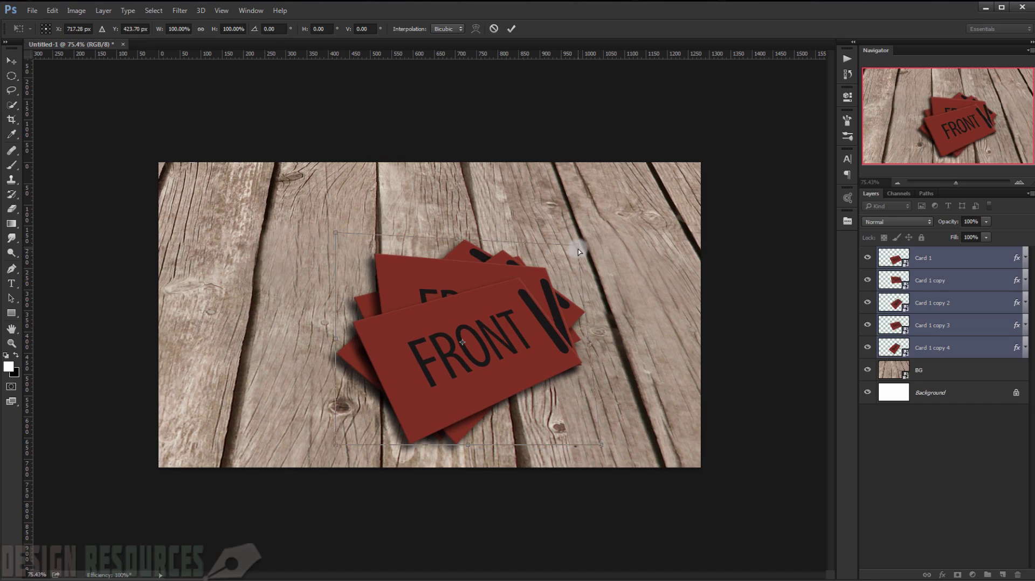
drag(575, 246, 569, 243)
drag(334, 445, 329, 452)
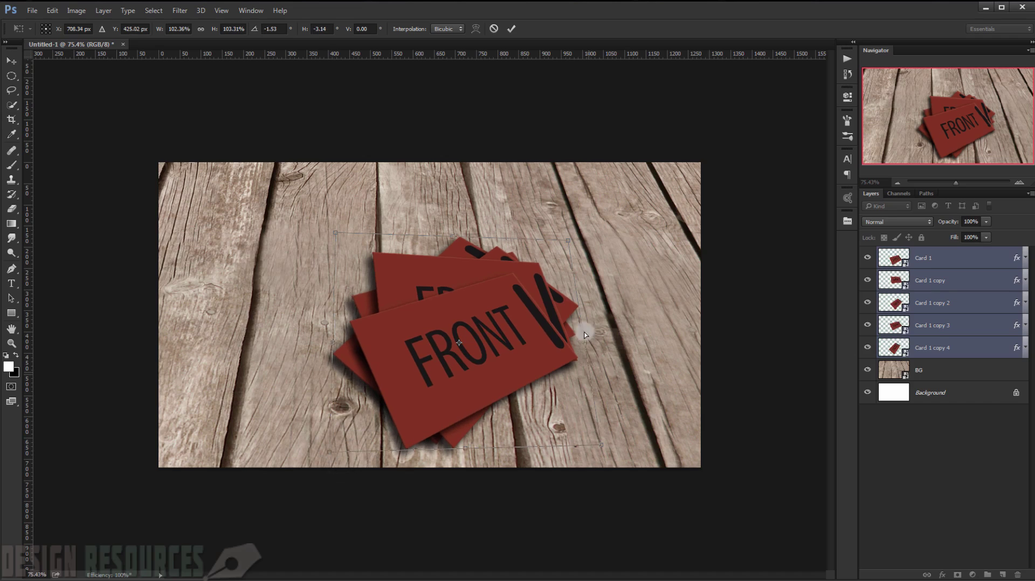
drag(566, 234, 564, 229)
drag(603, 445, 604, 439)
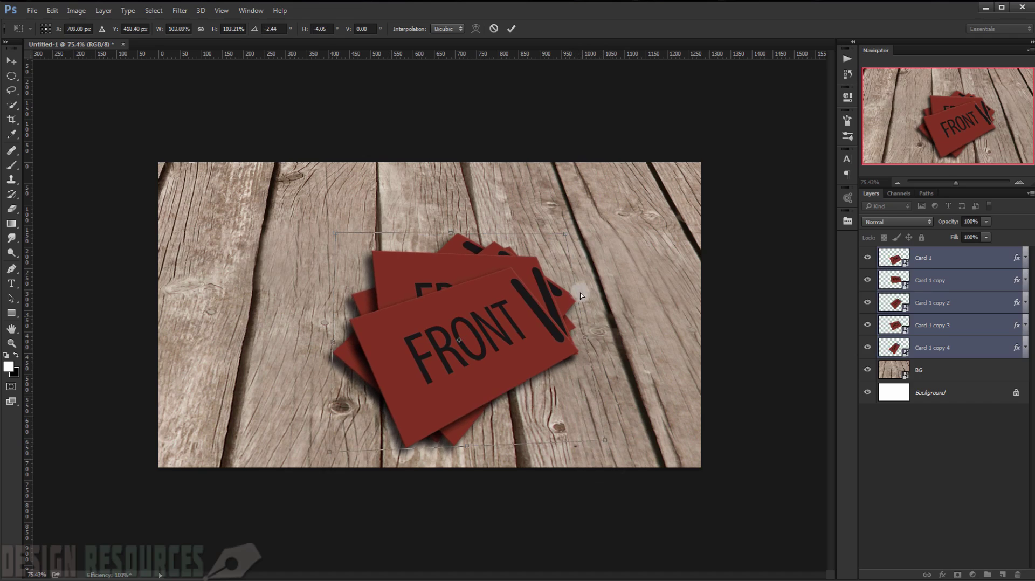
drag(564, 233, 559, 235)
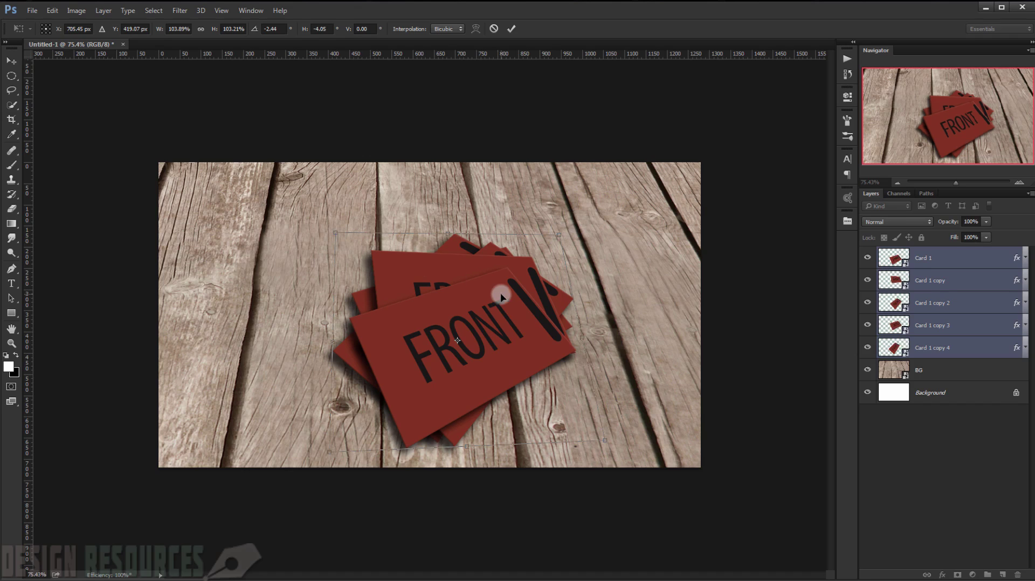
key(Return)
Select the BG wood layer so new adjustments go above it
scroll(510, 326, up, 2)
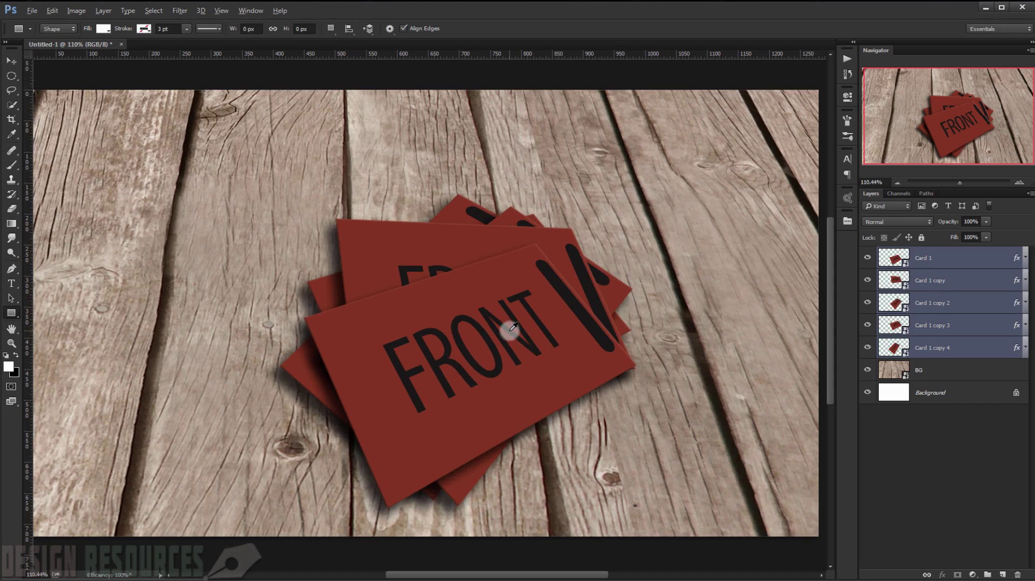
scroll(493, 361, down, 3)
scroll(504, 356, up, 3)
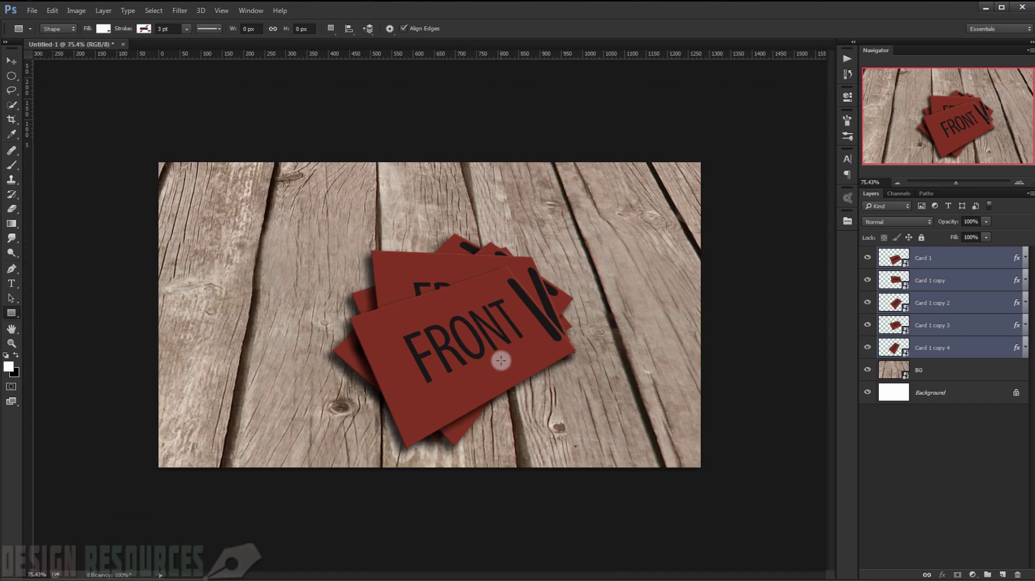
click(951, 369)
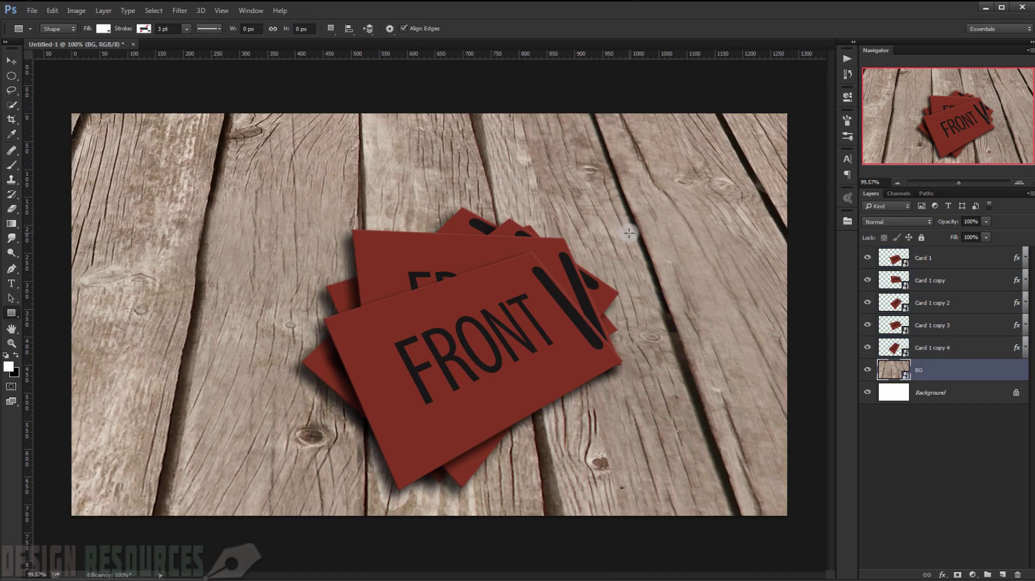
scroll(631, 232, down, 2)
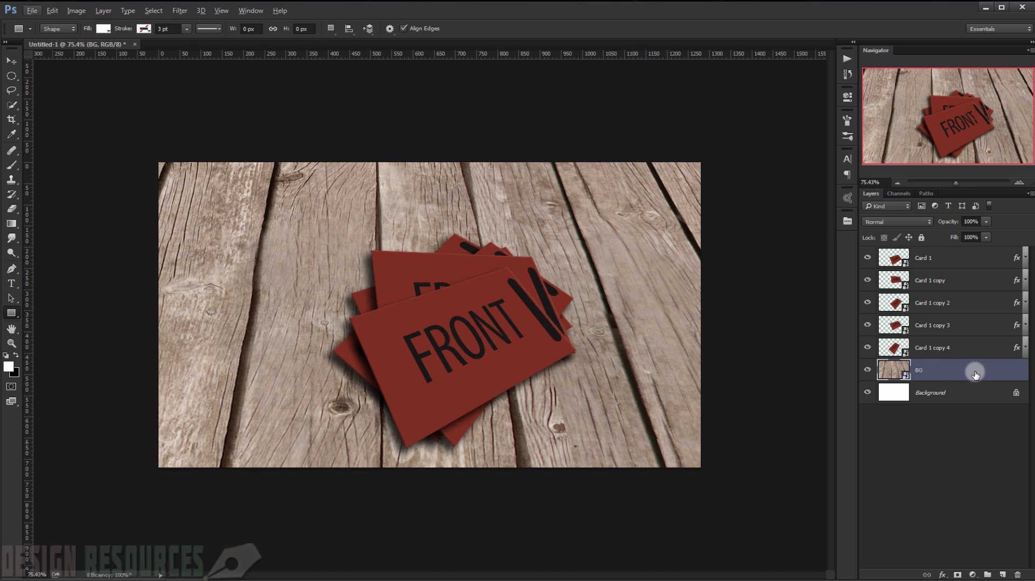
click(973, 575)
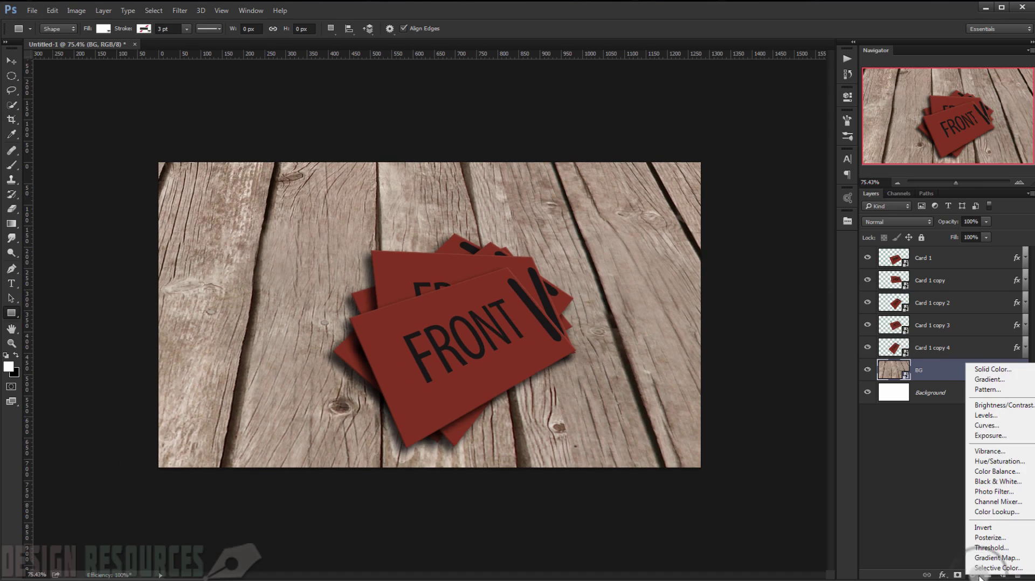
Add Brightness/Contrast 1 above BG with Brightness -52 and Contrast 51
click(1002, 404)
drag(738, 150, 719, 151)
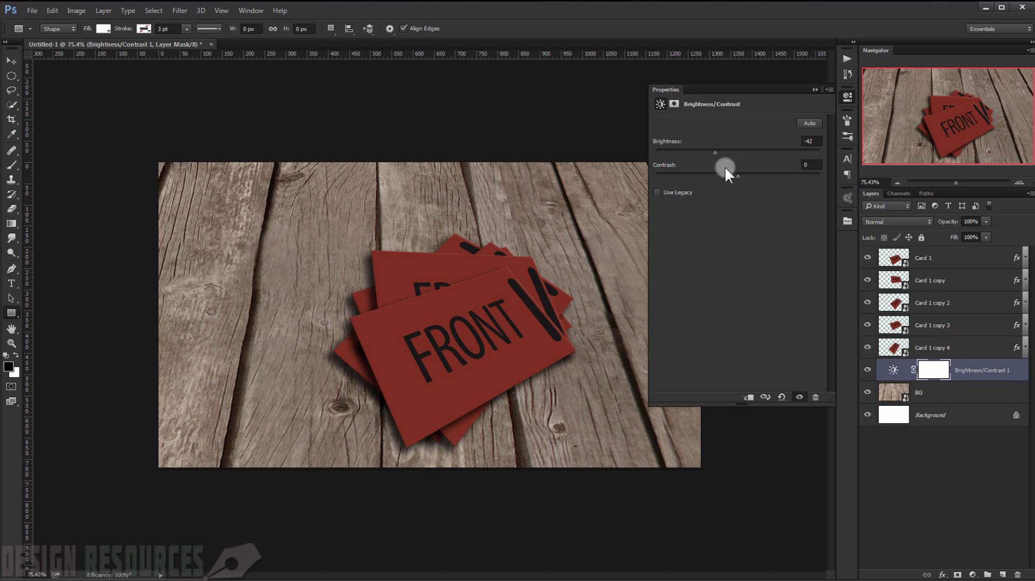
drag(739, 173, 753, 174)
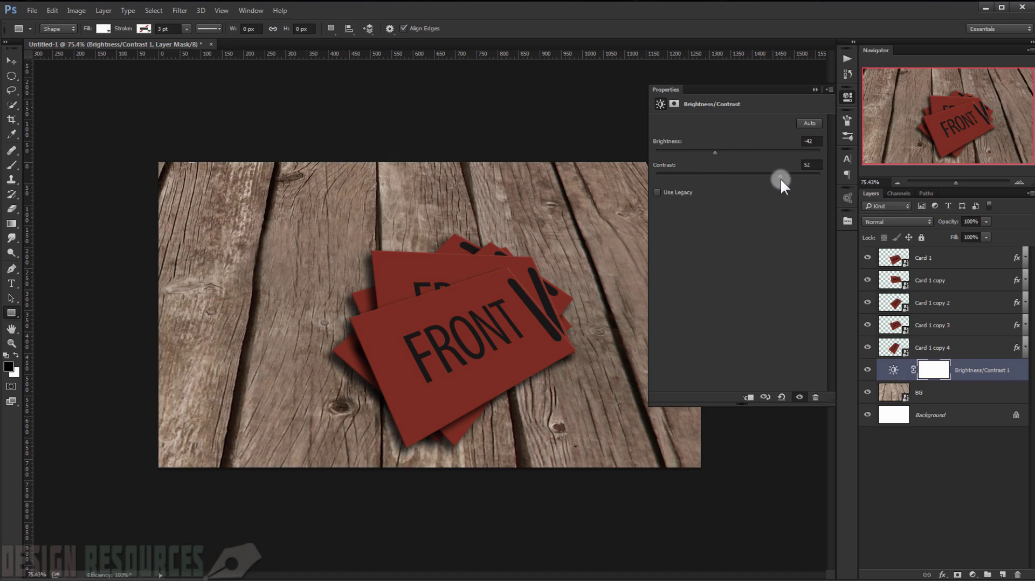
drag(803, 173, 768, 179)
mouse_move(710, 151)
mouse_down()
mouse_move(769, 156)
mouse_move(705, 157)
mouse_up()
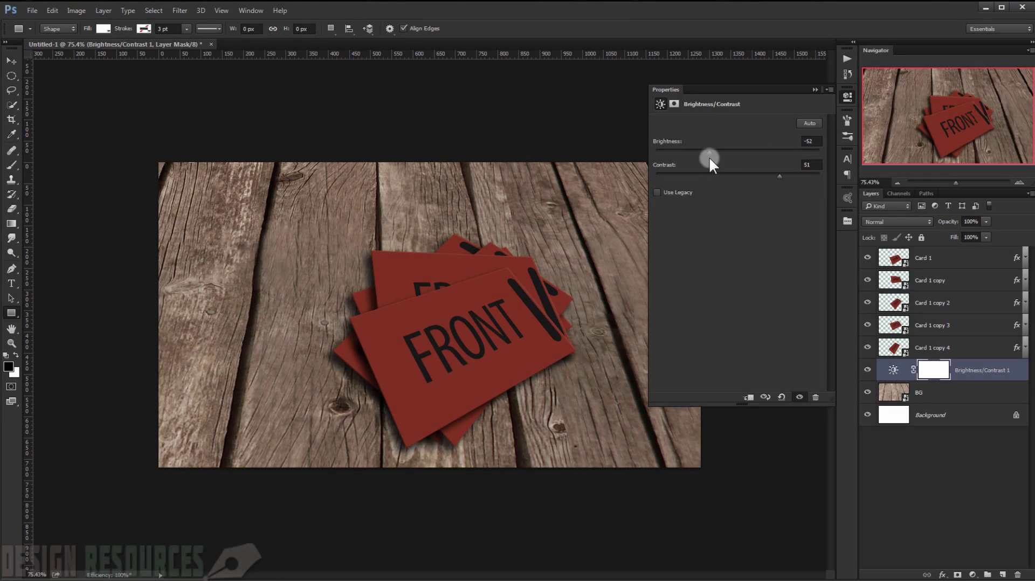
click(797, 93)
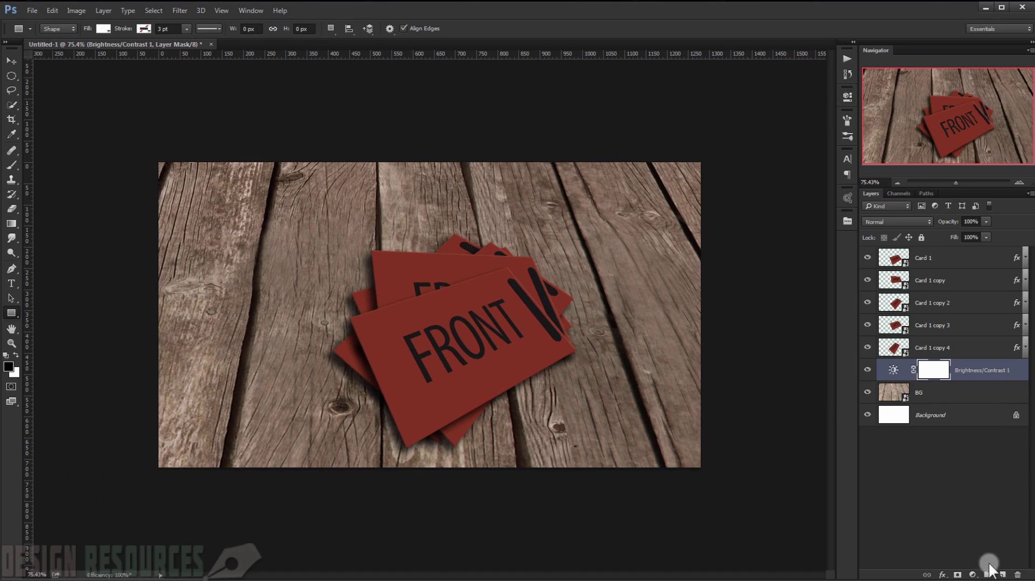
Add Curves 1 above Brightness/Contrast 1, pulling shadows down and highlights up into an S-curve
click(972, 574)
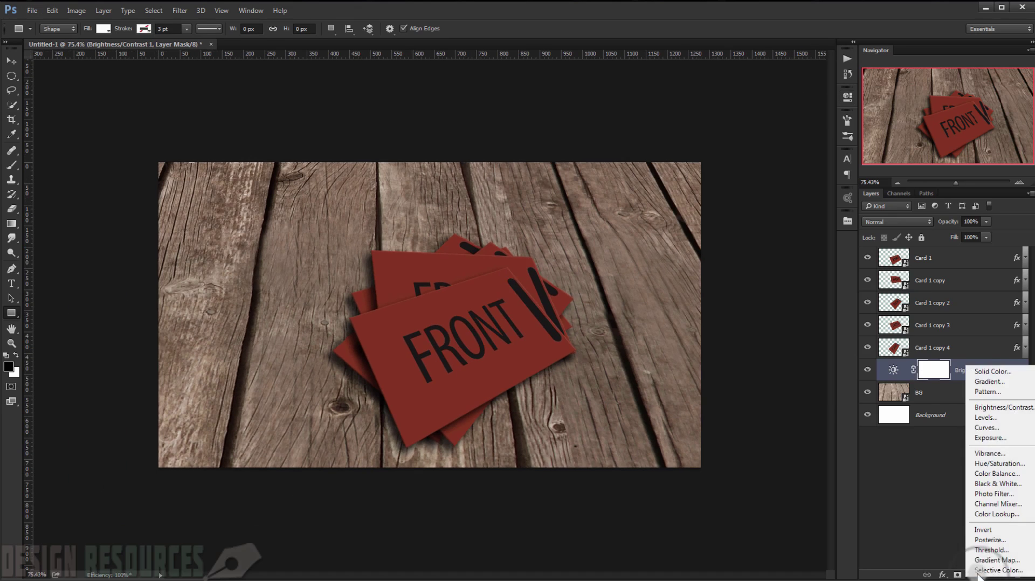
click(995, 428)
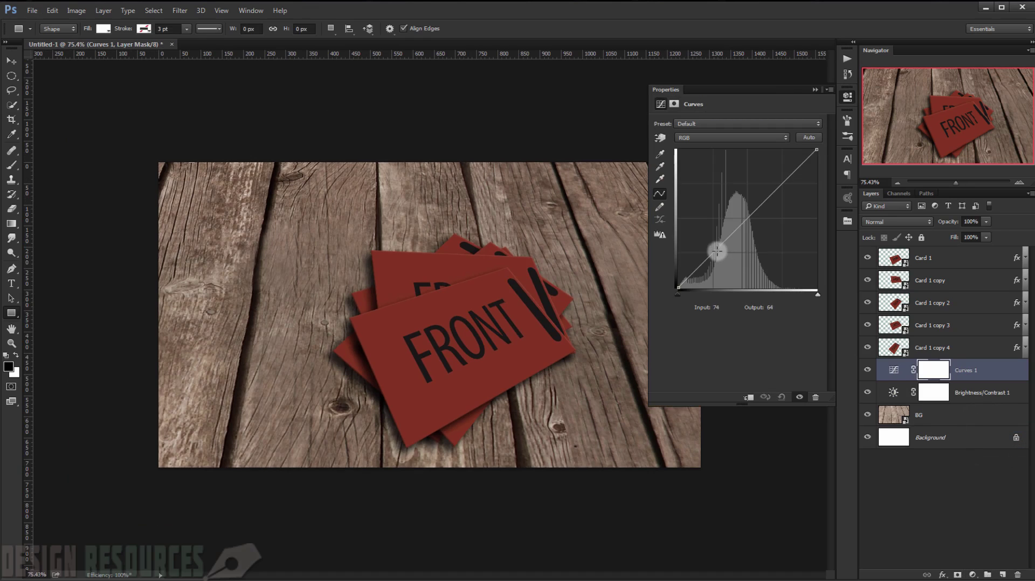
drag(715, 252, 719, 256)
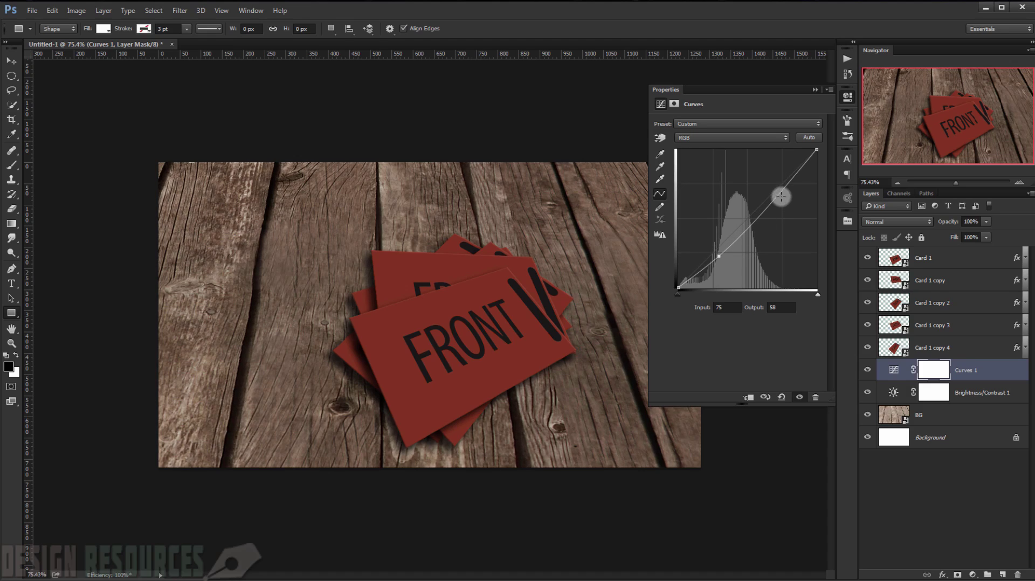
drag(781, 190, 777, 182)
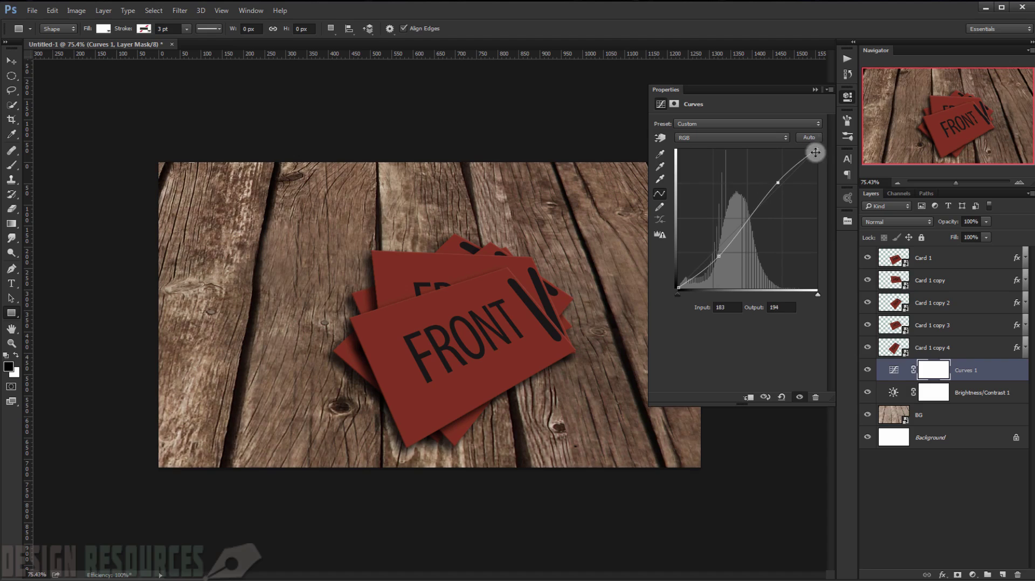
click(814, 89)
scroll(487, 340, up, 3)
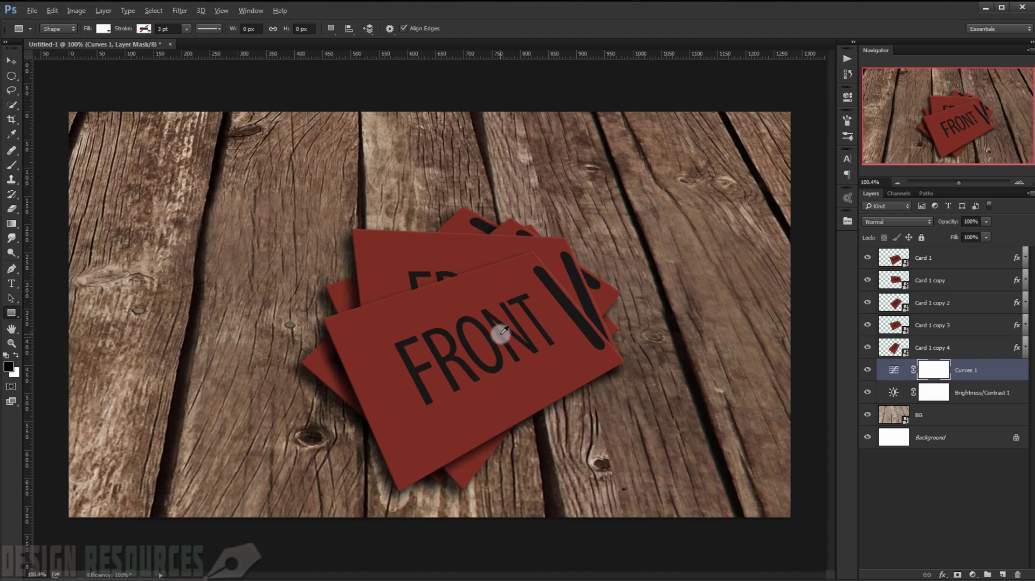
scroll(502, 333, down, 4)
scroll(501, 331, up, 1)
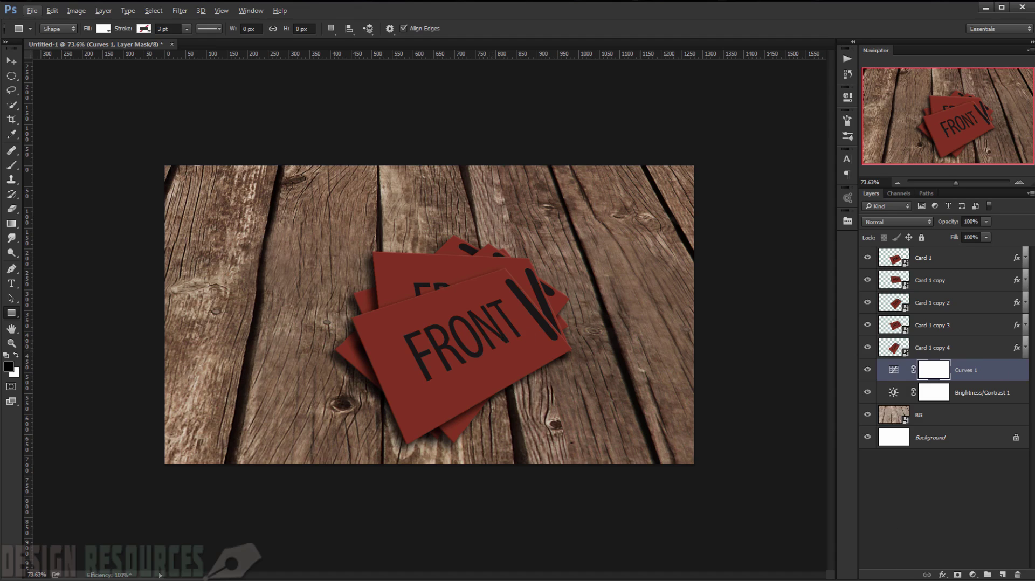
scroll(200, 307, up, 1)
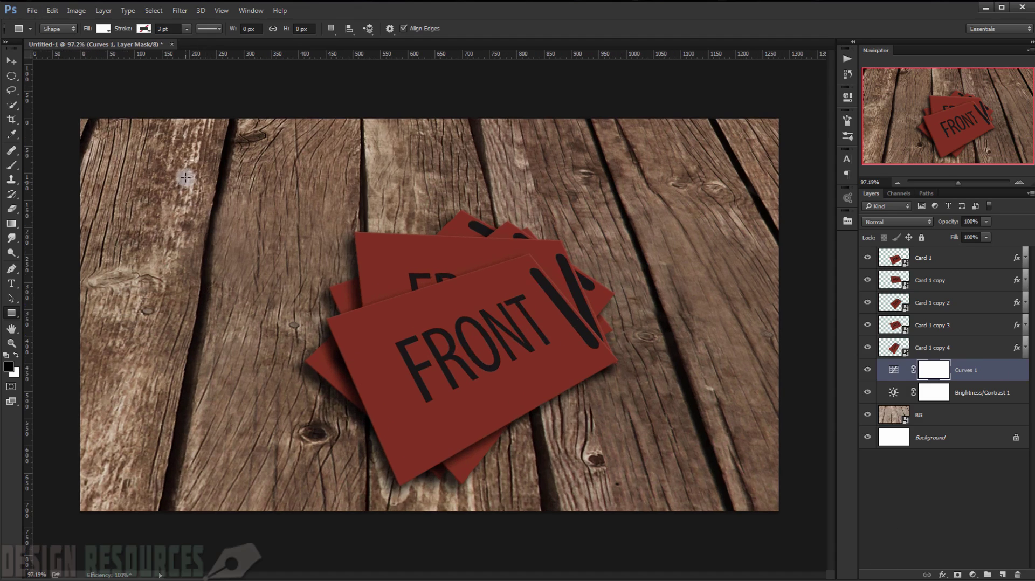
scroll(527, 297, down, 1)
Add Hue/Saturation 1 above Curves 1 with Saturation -16, then select Card 1
click(972, 574)
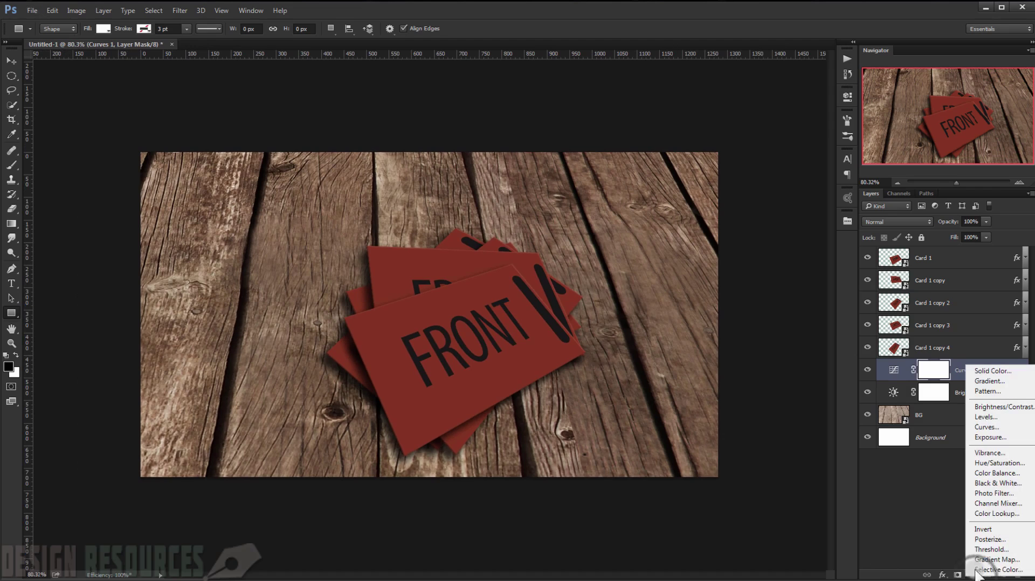
click(1007, 464)
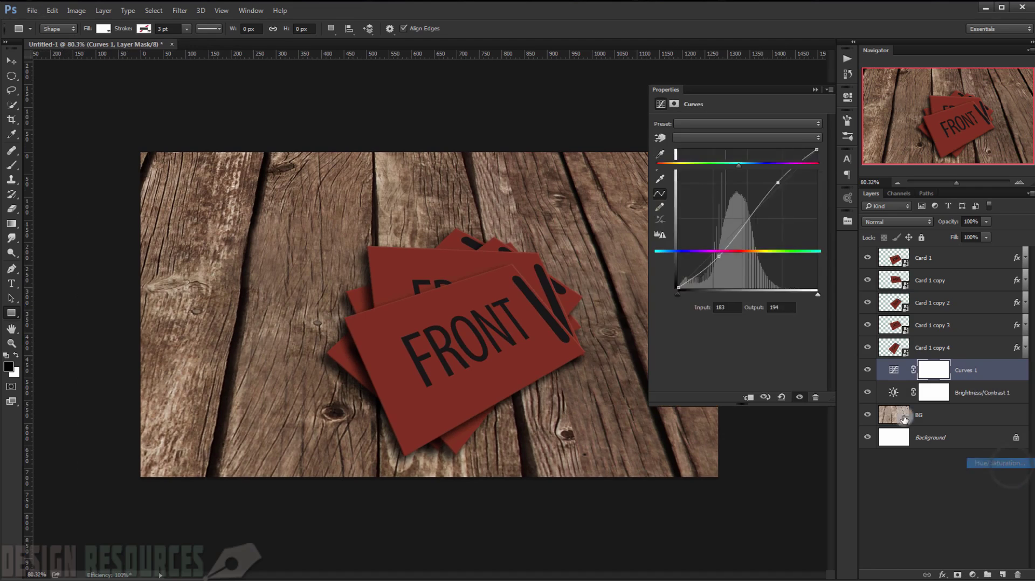
click(735, 186)
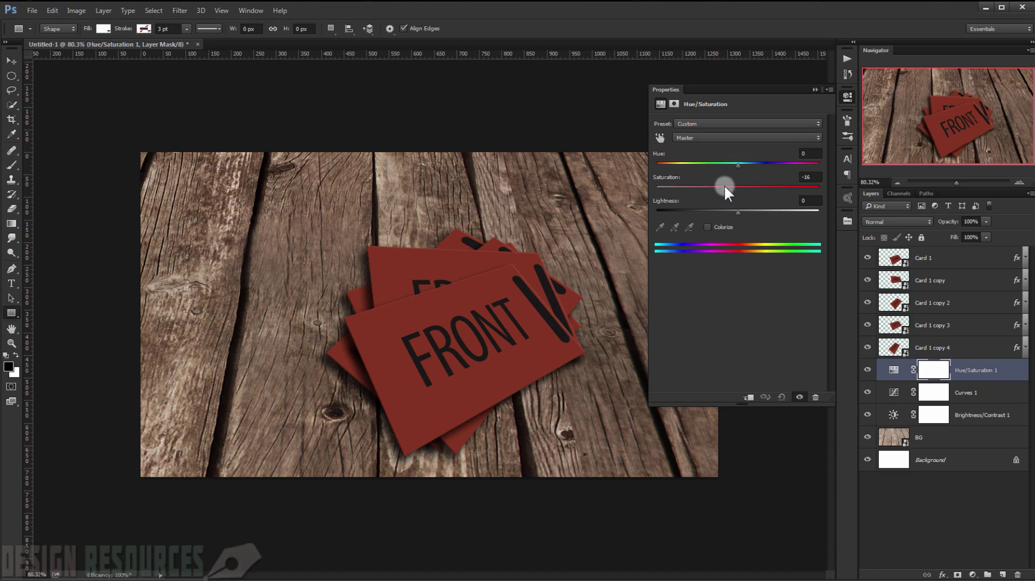
click(814, 90)
scroll(684, 244, down, 3)
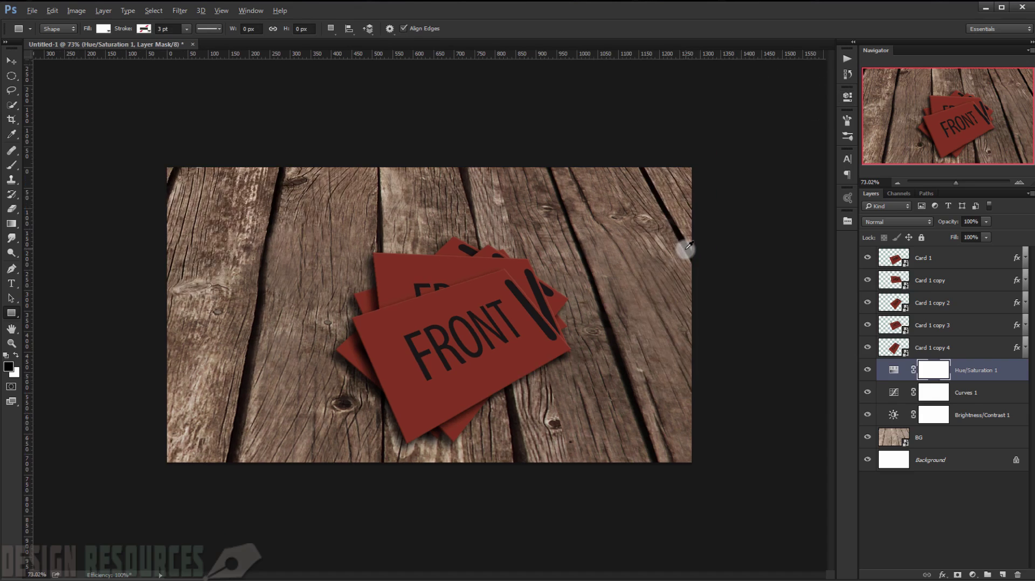
scroll(677, 249, up, 3)
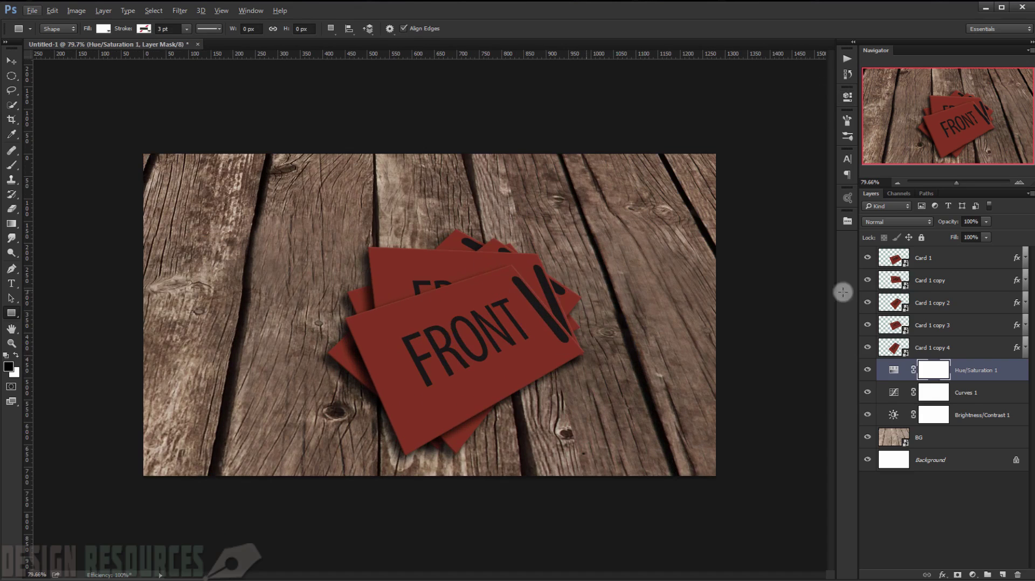
click(973, 259)
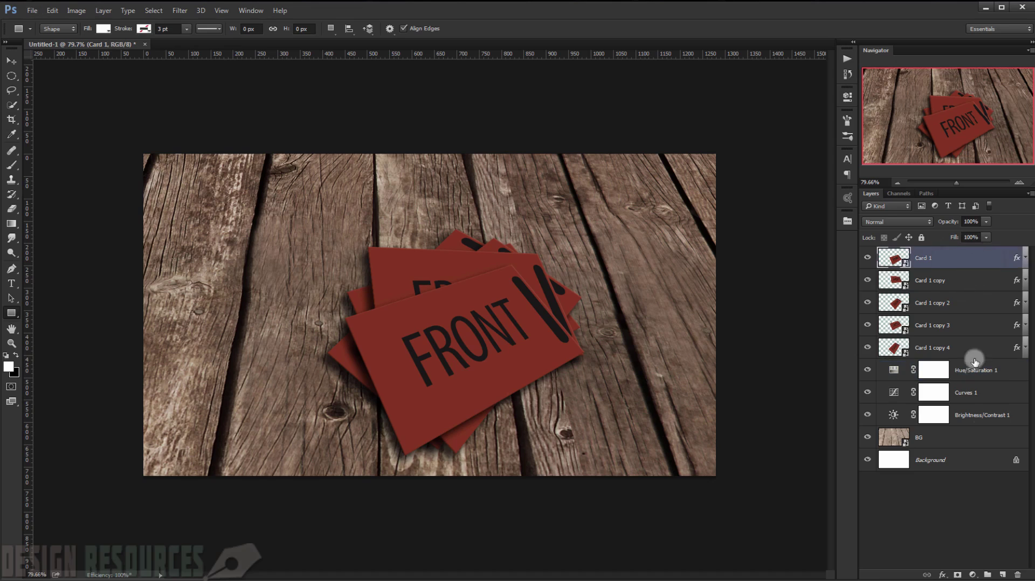
Create Layer 1 above Card 1, fill it black, and draw a white-to-black radial gradient from upper right
click(1002, 575)
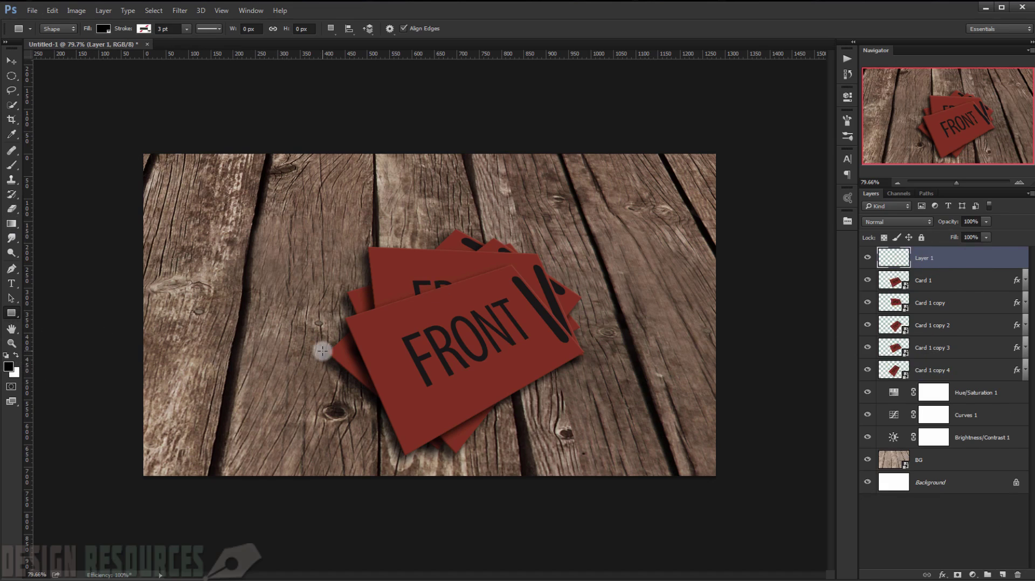
key(alt+BackSpace)
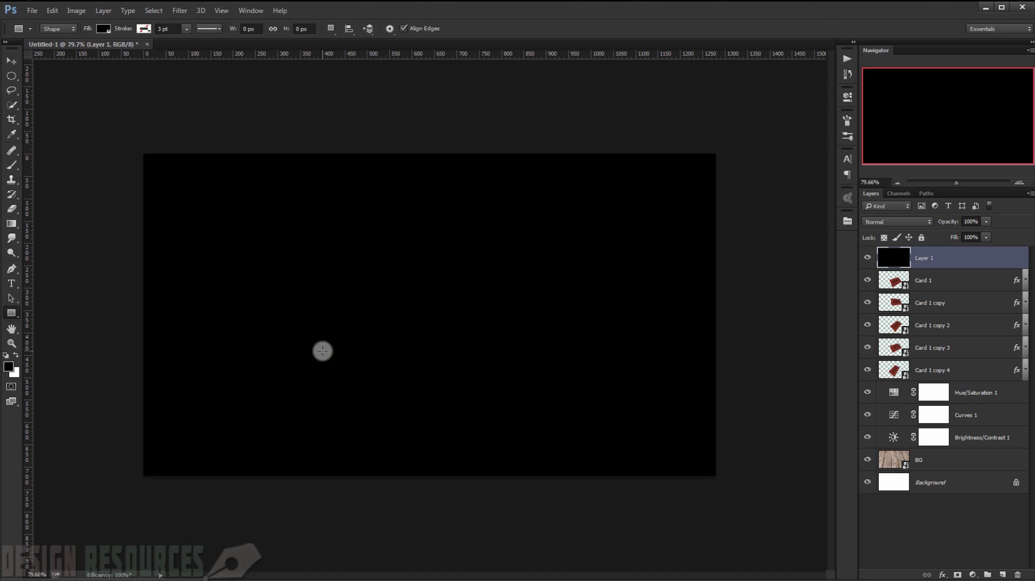
click(15, 226)
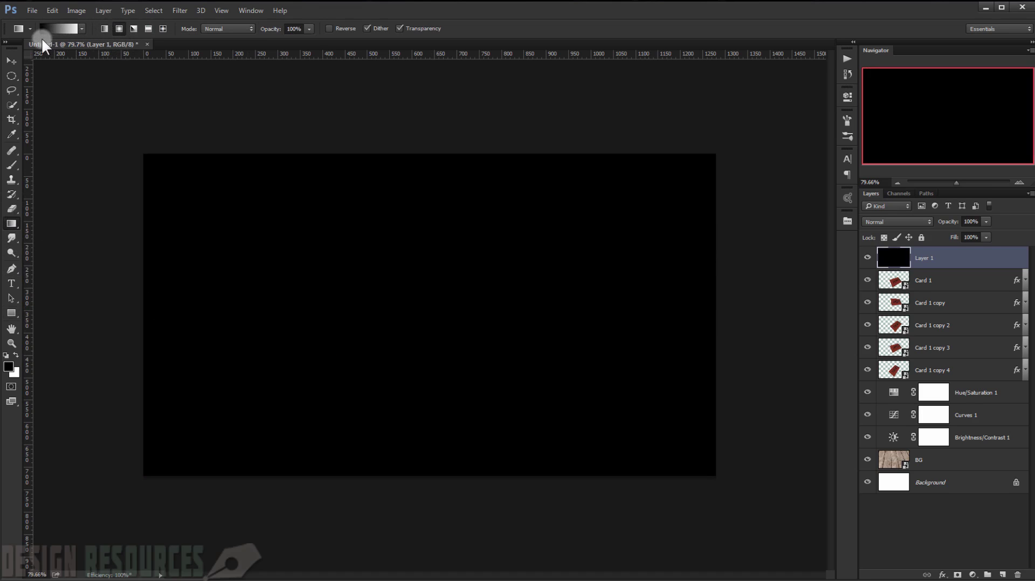
drag(642, 229, 412, 382)
key(ctrl+z)
click(16, 354)
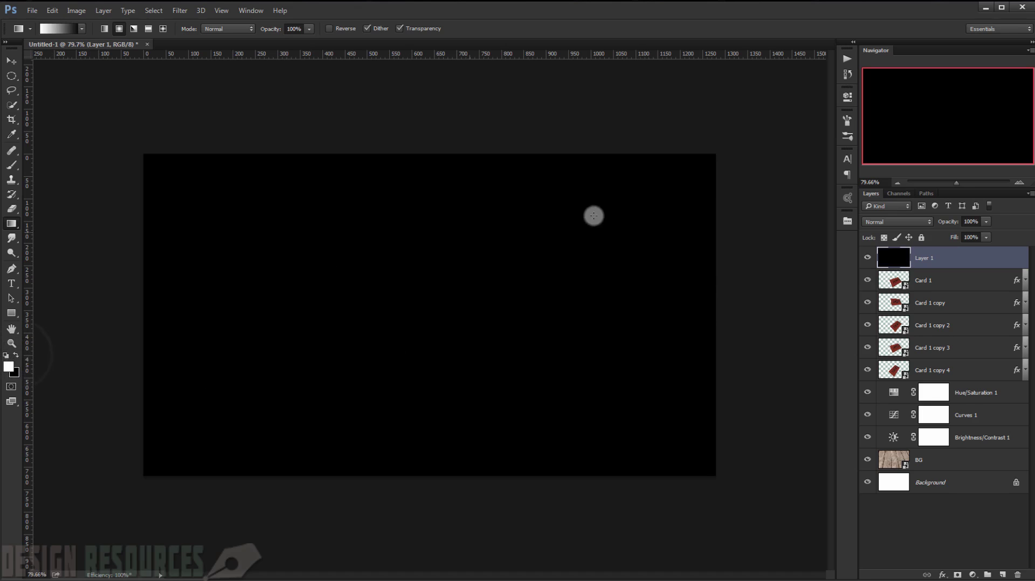
drag(627, 210, 338, 383)
key(ctrl+z)
drag(627, 222, 391, 343)
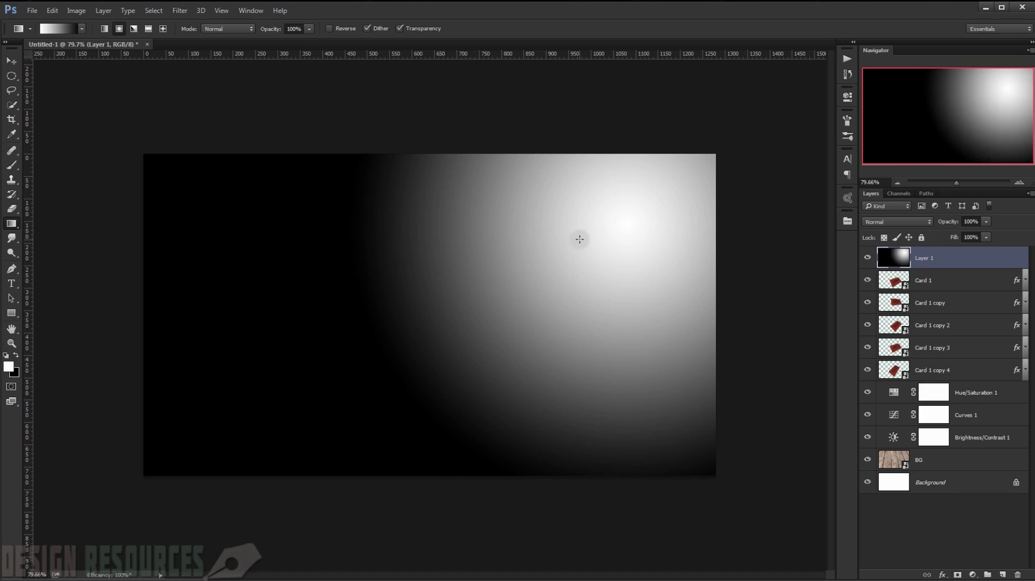
key(ctrl+z)
drag(575, 240, 332, 381)
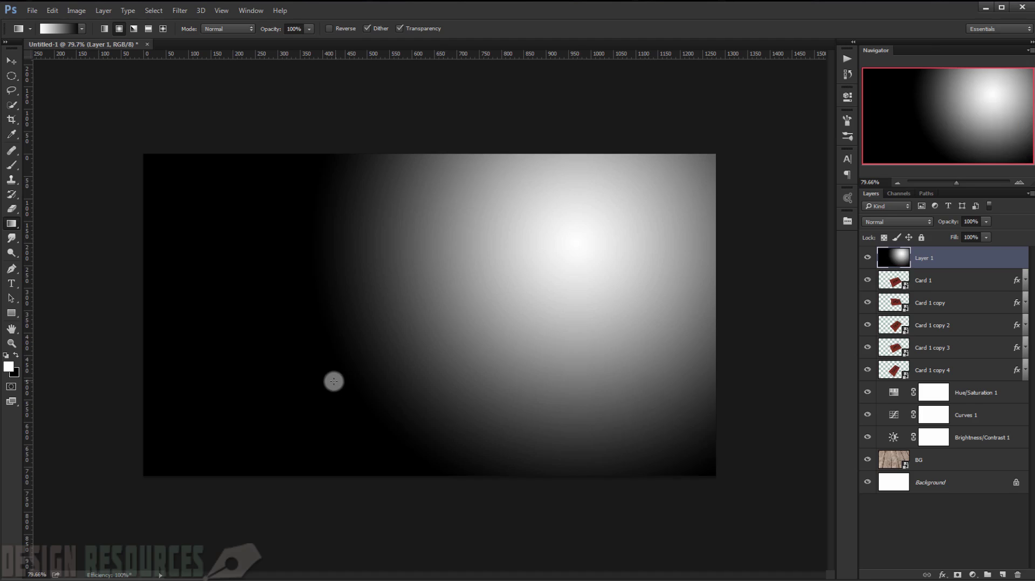
Set Layer 1's blend mode to Overlay and enter 30 as its opacity
click(908, 223)
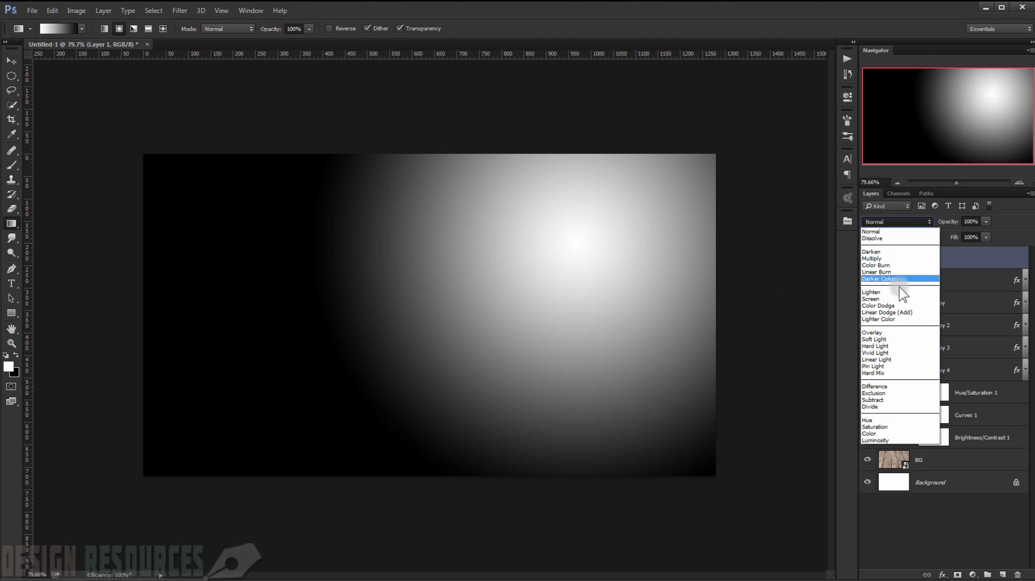
click(887, 333)
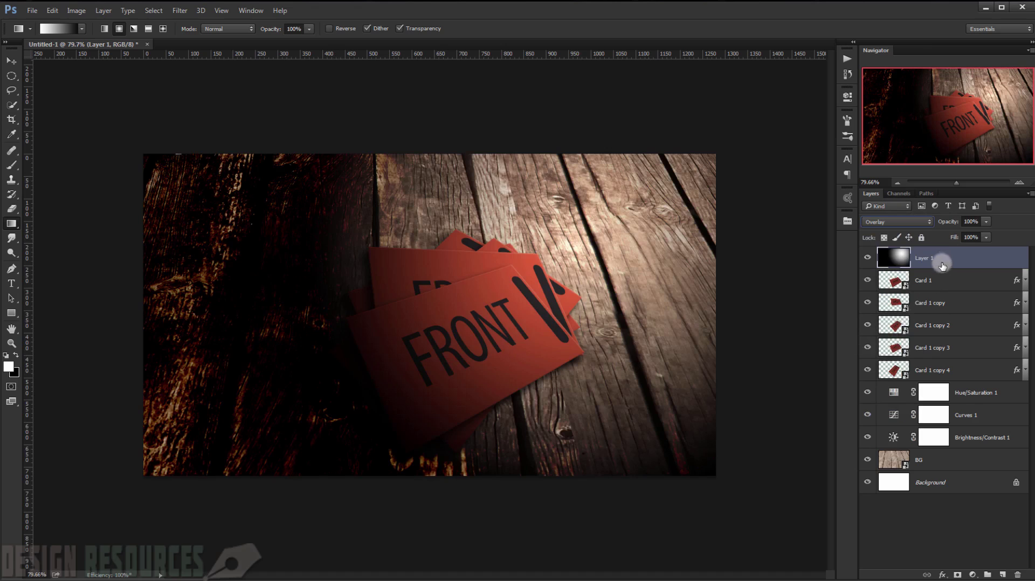
drag(979, 221, 960, 221)
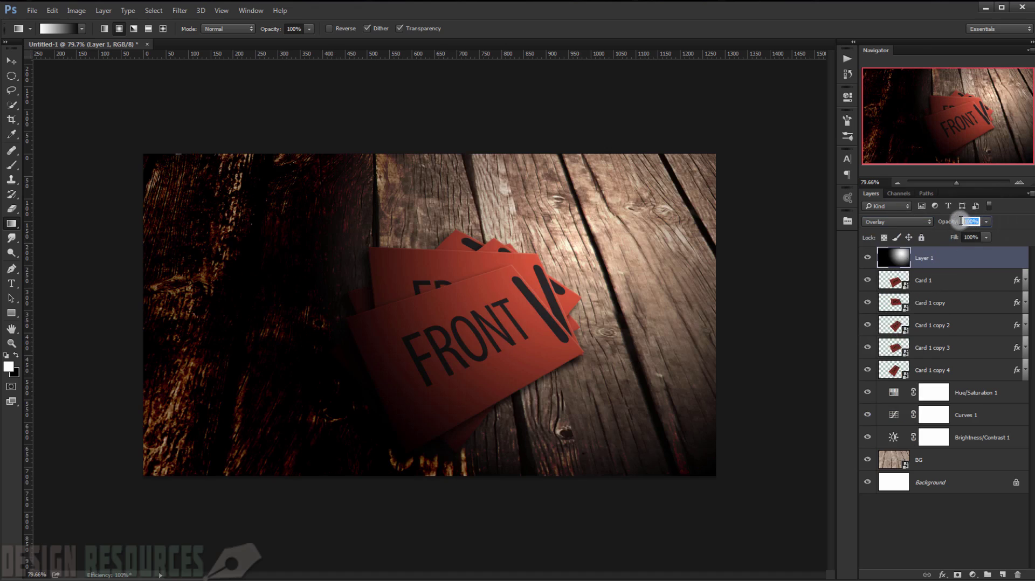
text(30)
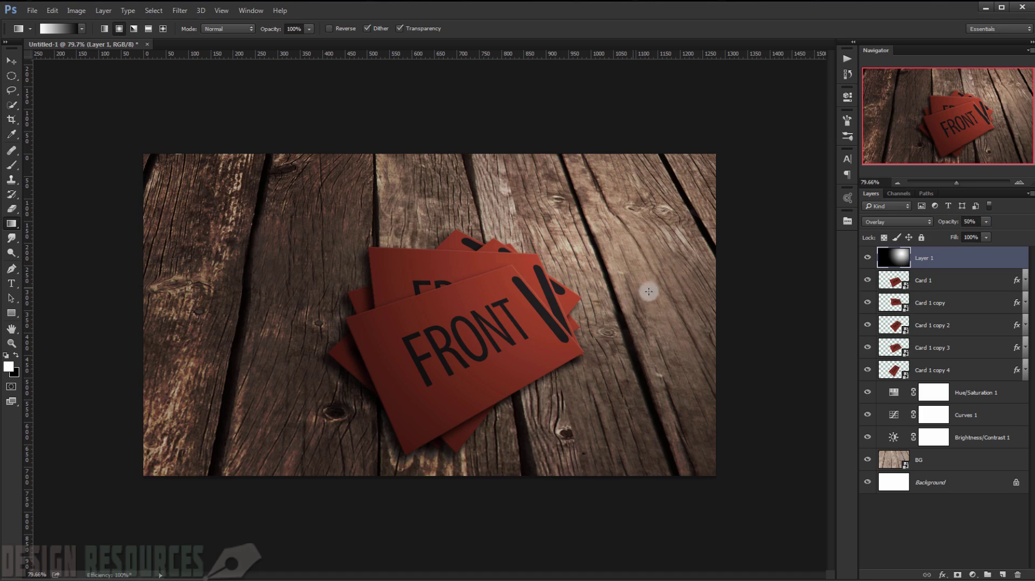
Redraw the radial light gradient from upper right of the cards toward lower left
drag(530, 285, 278, 404)
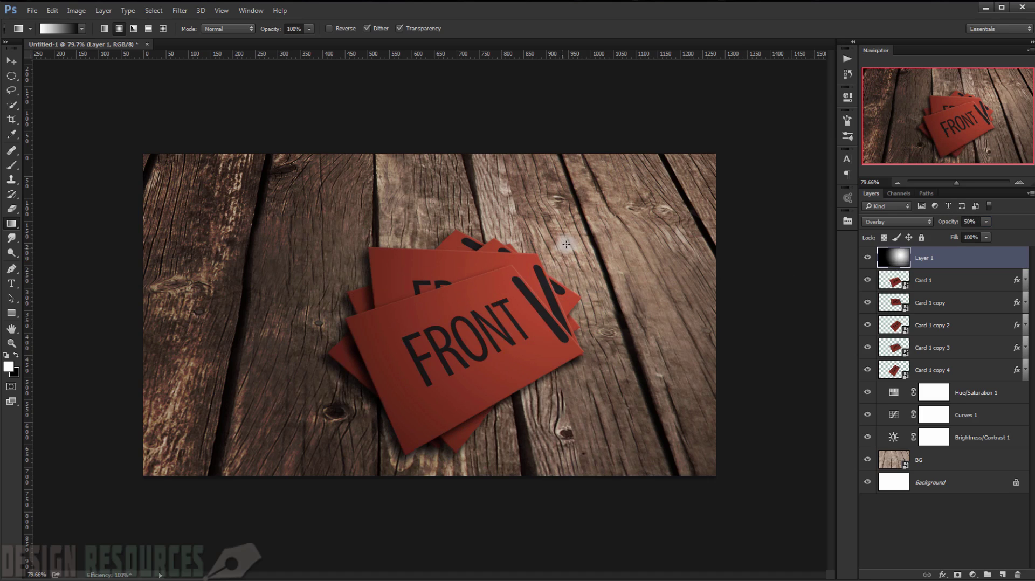
drag(586, 222, 351, 356)
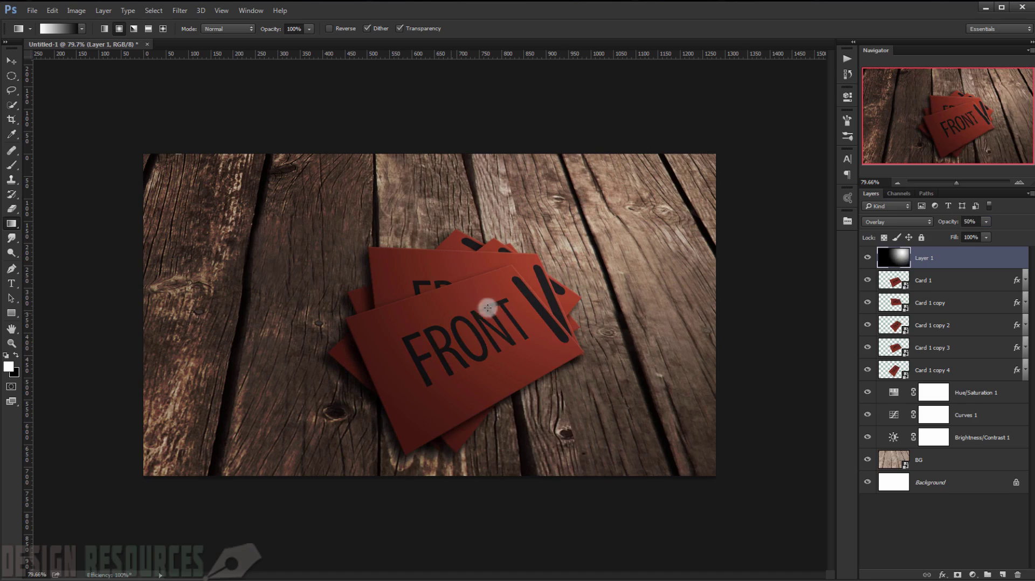
drag(552, 259, 366, 350)
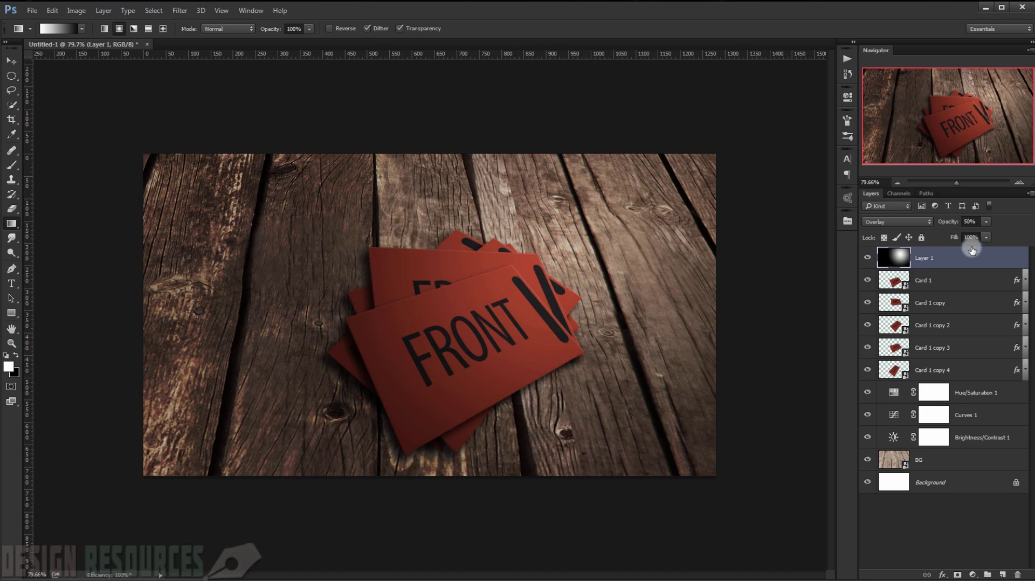
drag(539, 257, 236, 411)
drag(557, 254, 277, 379)
scroll(404, 330, up, 3)
scroll(485, 324, down, 1)
scroll(512, 323, down, 3)
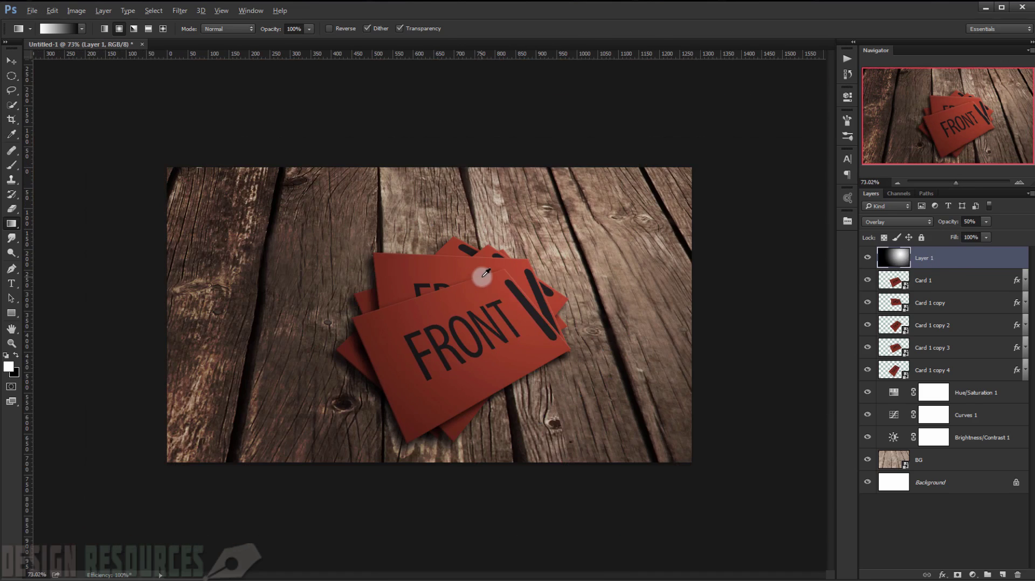
scroll(495, 370, up, 2)
scroll(503, 366, down, 2)
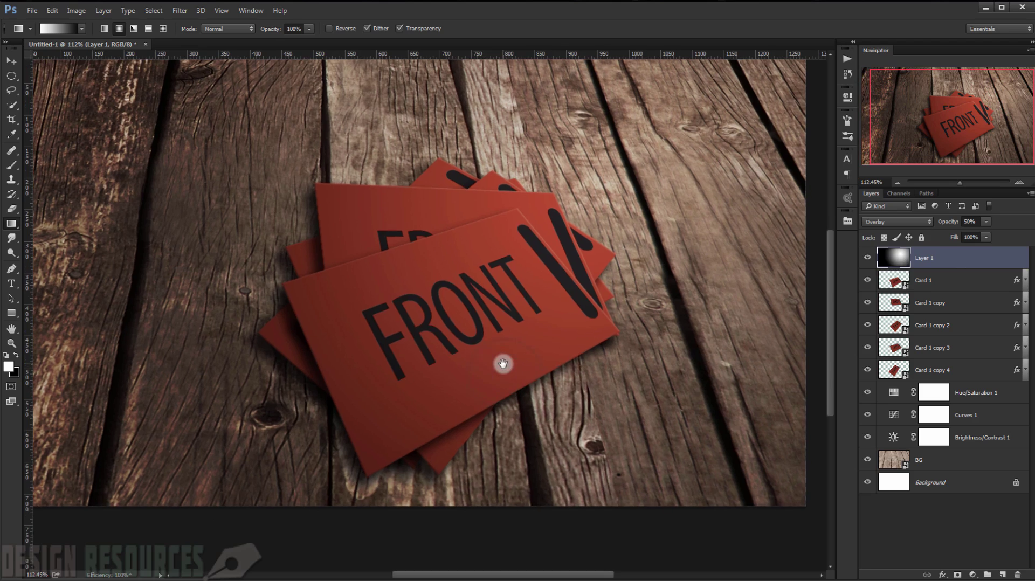
scroll(502, 359, up, 1)
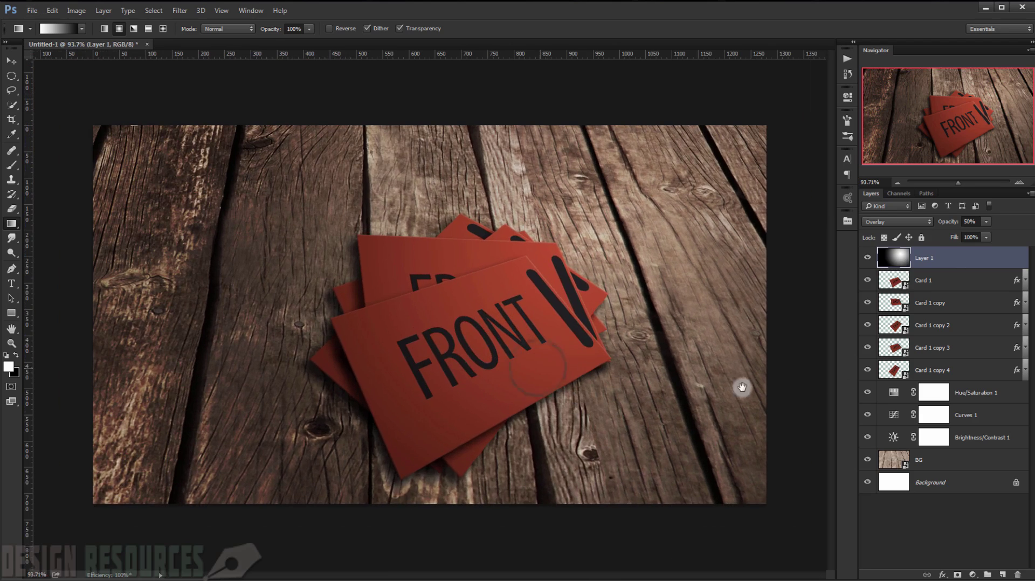
Toggle Curves 1 off and on to compare the graded look
click(866, 413)
click(866, 413)
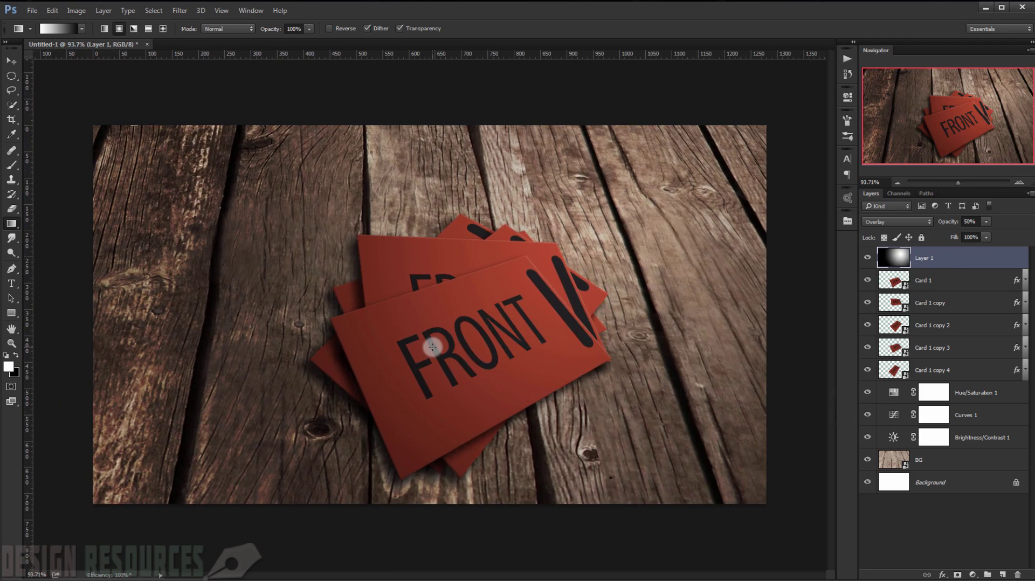
scroll(450, 345, down, 3)
scroll(450, 357, up, 2)
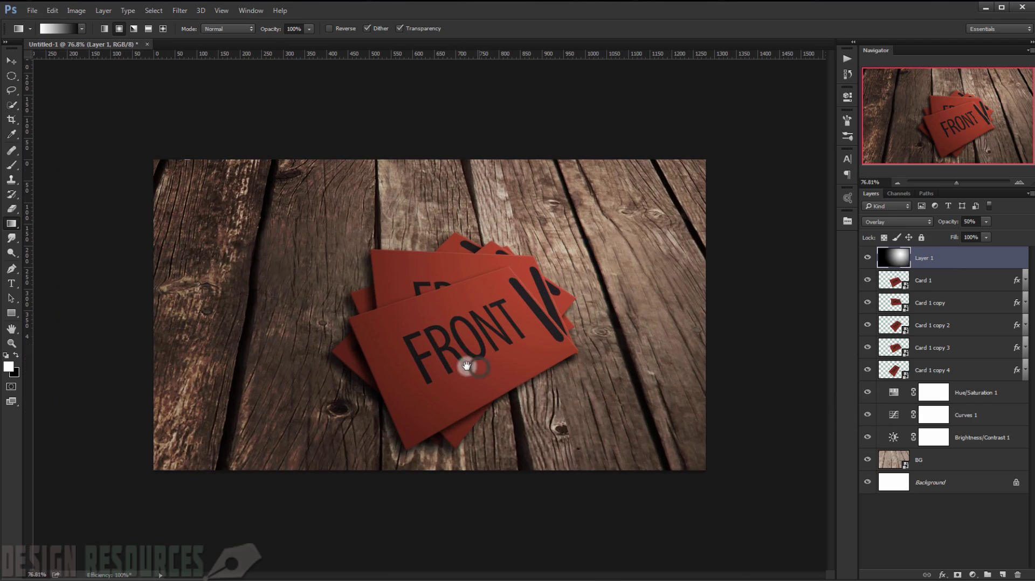
scroll(465, 362, up, 1)
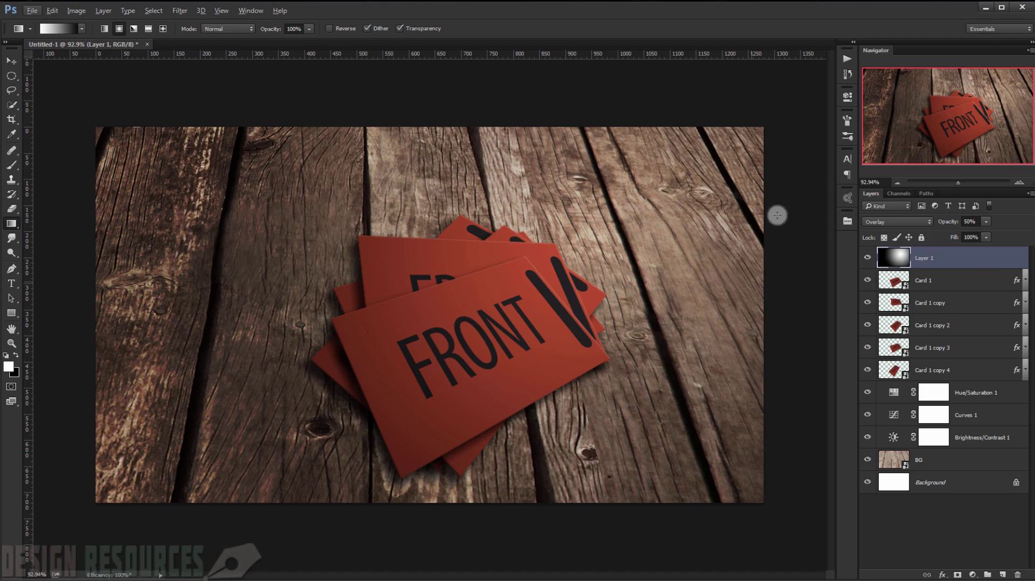
Apply a Gaussian Blur smart filter of about 4 px to BG and select its filter mask
click(943, 467)
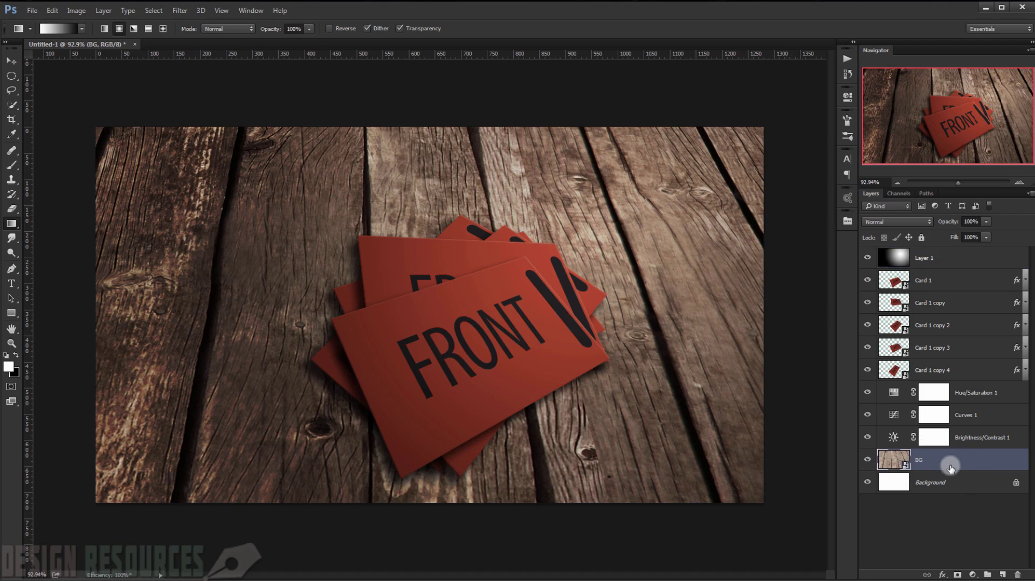
click(181, 11)
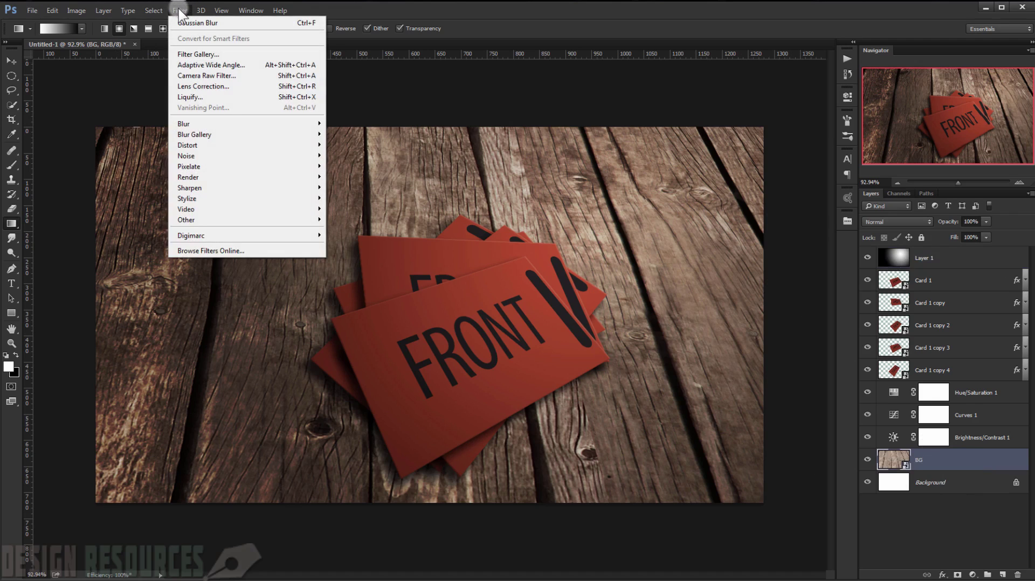
mouse_move(221, 123)
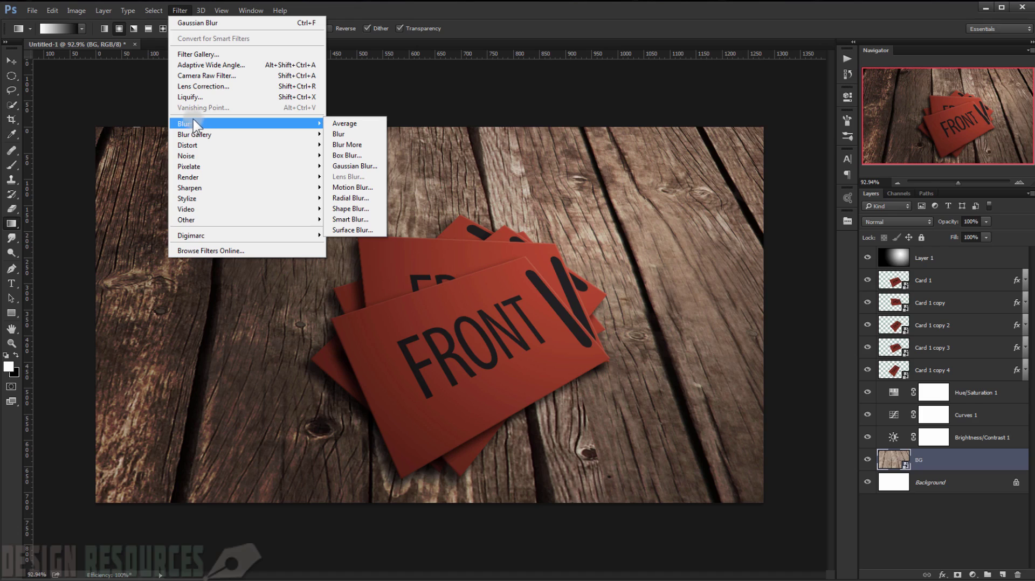
click(347, 165)
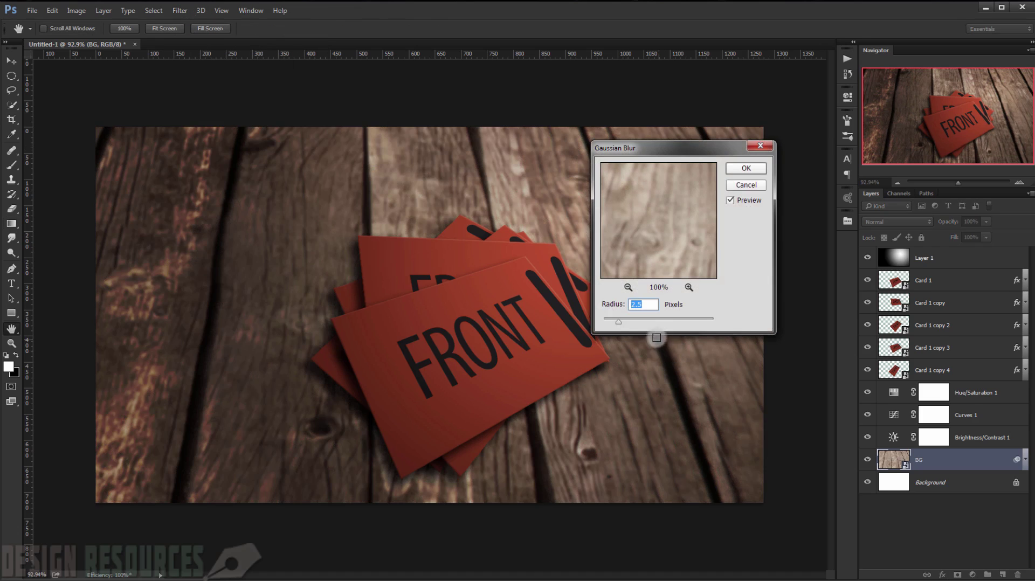
drag(621, 328, 628, 328)
click(746, 170)
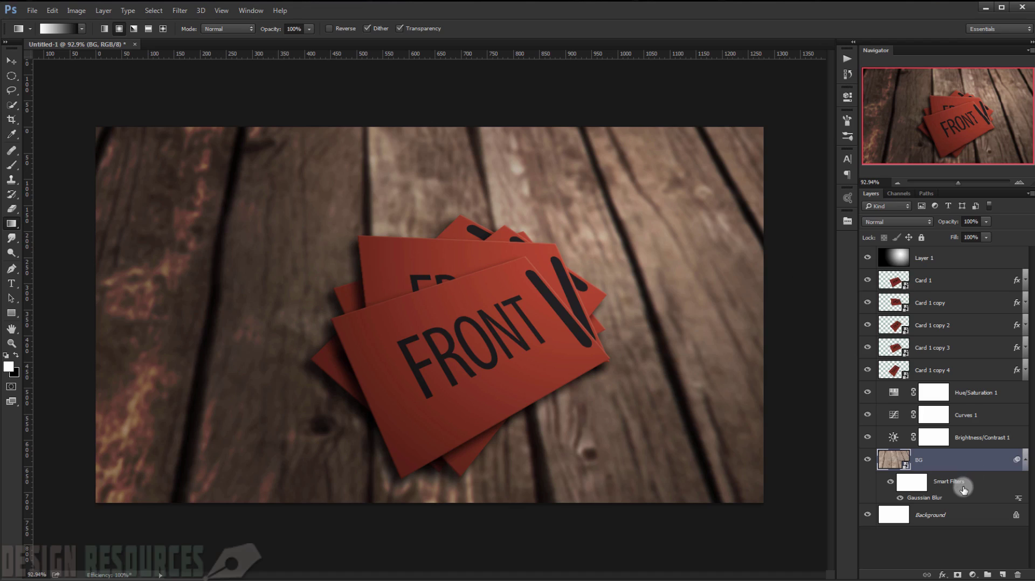
click(916, 486)
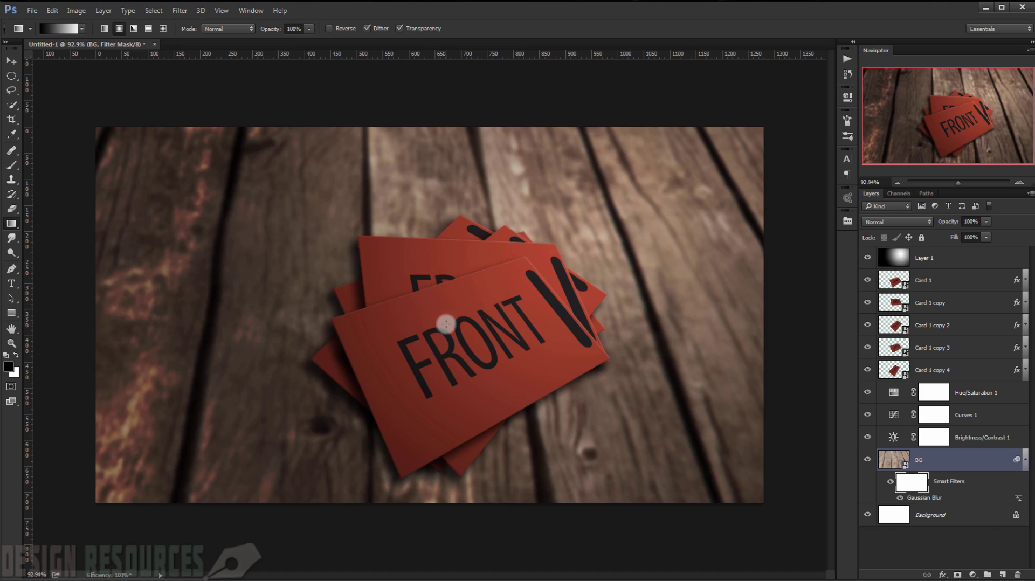
Paint radial gradients into BG's blur mask from the cards outward toward the edges
click(119, 29)
mouse_move(467, 340)
mouse_down()
mouse_move(706, 185)
mouse_move(700, 198)
mouse_up()
drag(496, 282, 162, 347)
drag(404, 329, 170, 321)
drag(407, 316, 785, 267)
drag(508, 290, 295, 364)
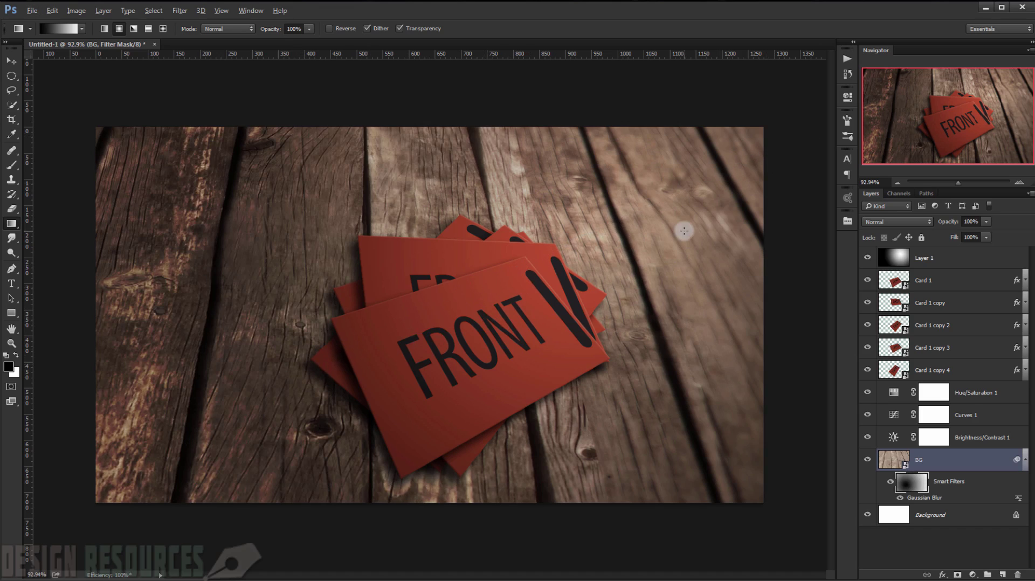
drag(364, 376, 789, 116)
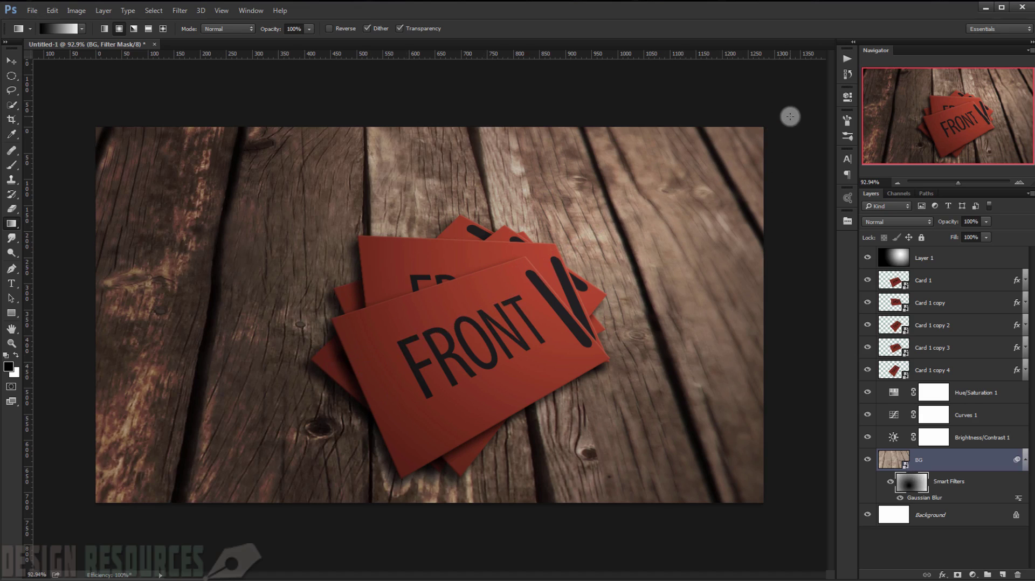
Refine the blur mask falloff with further gradients, then zoom in over the cards
scroll(746, 289, up, 2)
scroll(670, 300, down, 3)
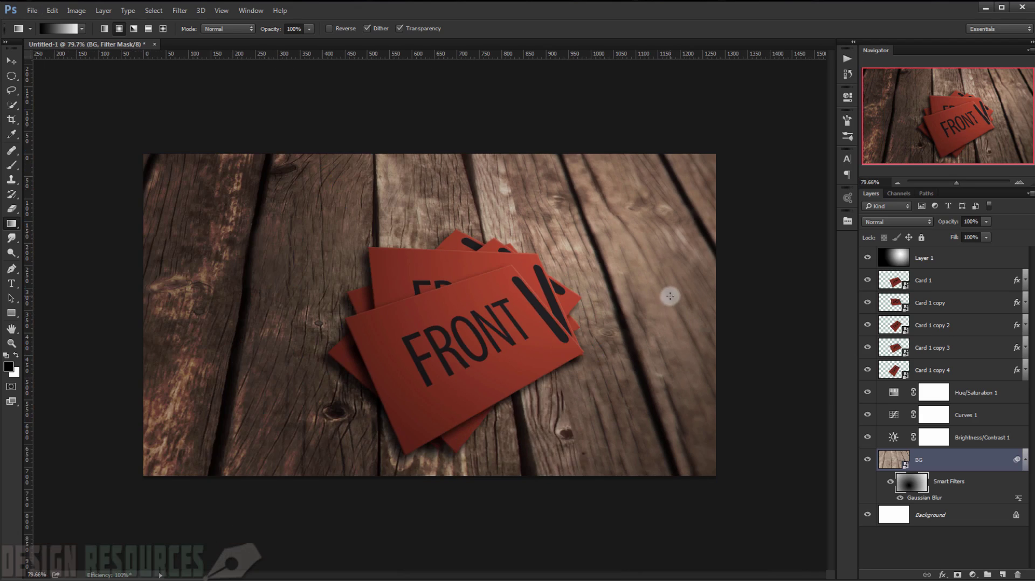
drag(565, 315, 564, 315)
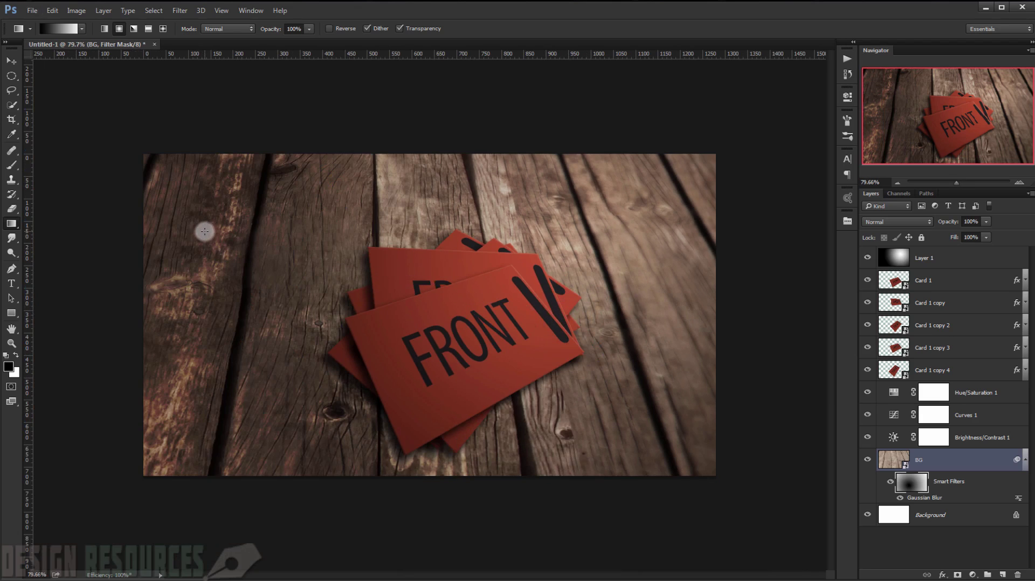
drag(283, 260, 474, 281)
drag(198, 244, 127, 229)
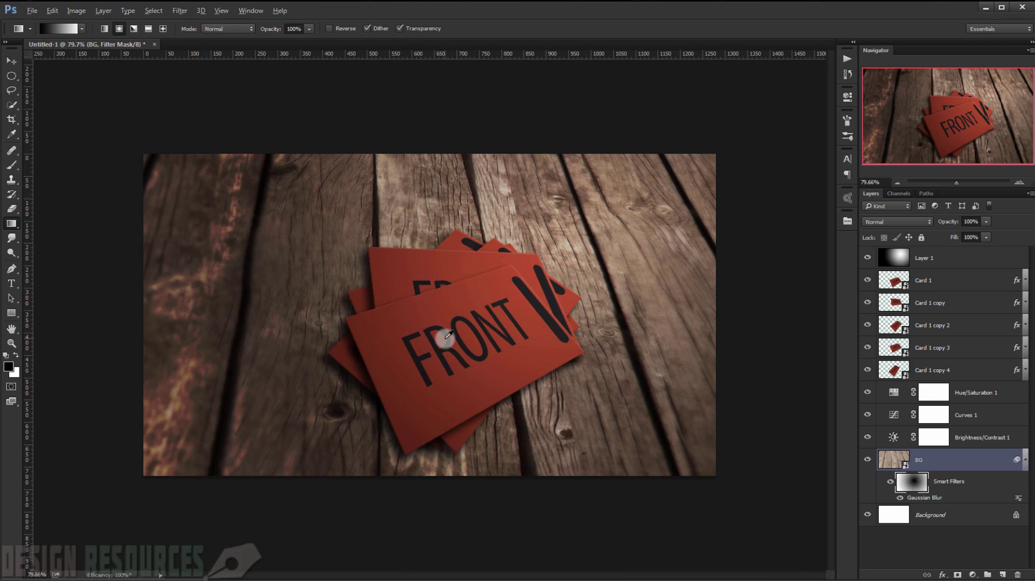
scroll(423, 351, up, 1)
scroll(437, 339, down, 2)
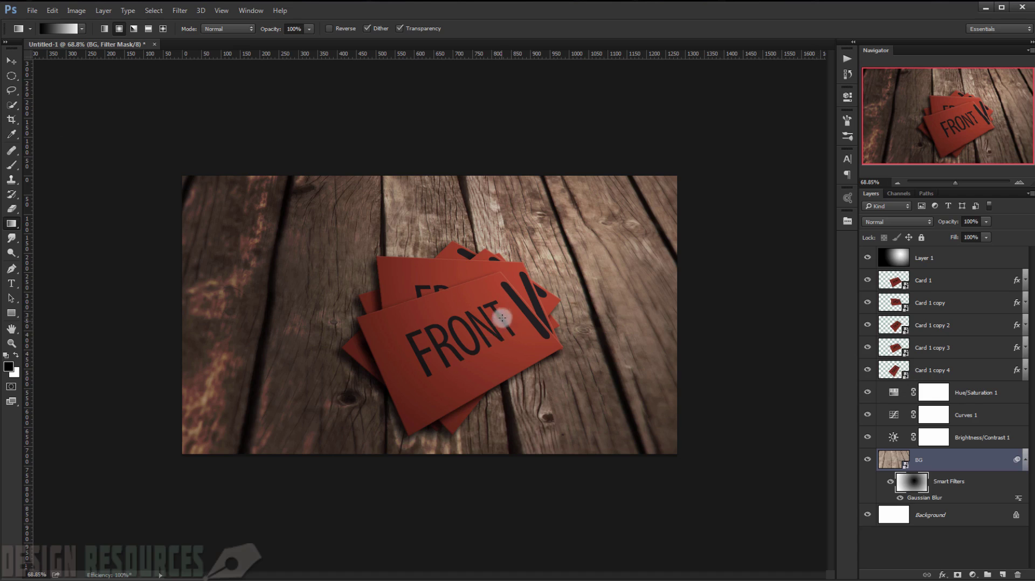
scroll(461, 288, up, 4)
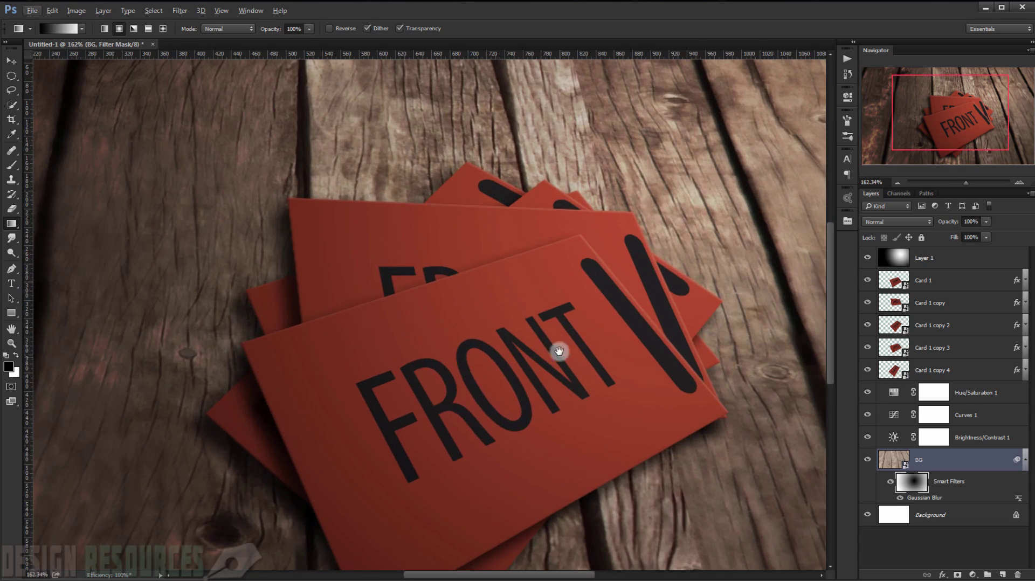
drag(554, 345, 547, 300)
scroll(547, 300, down, 2)
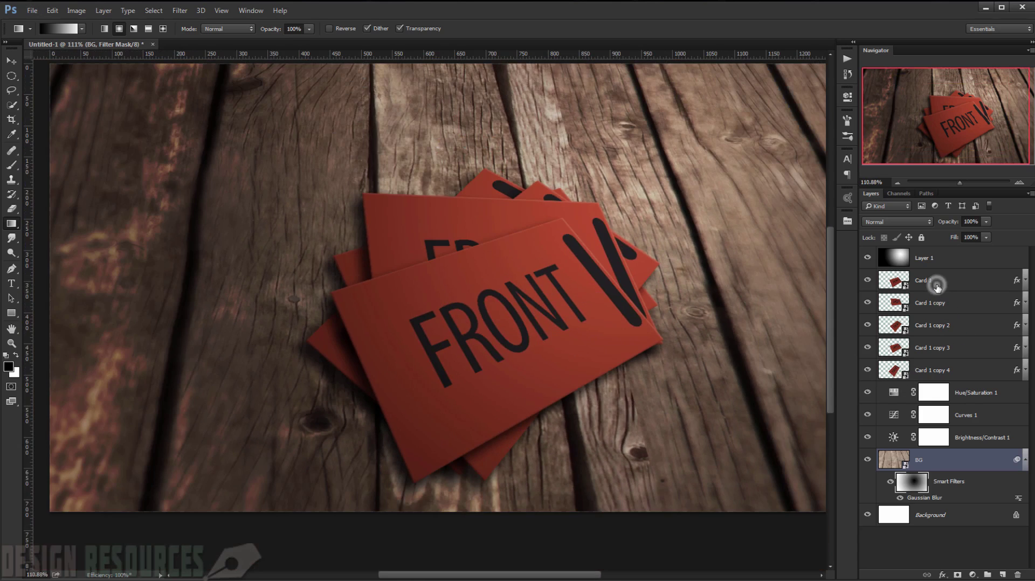
Select Card 1 and toggle its visibility to compare
click(935, 281)
click(866, 280)
click(866, 279)
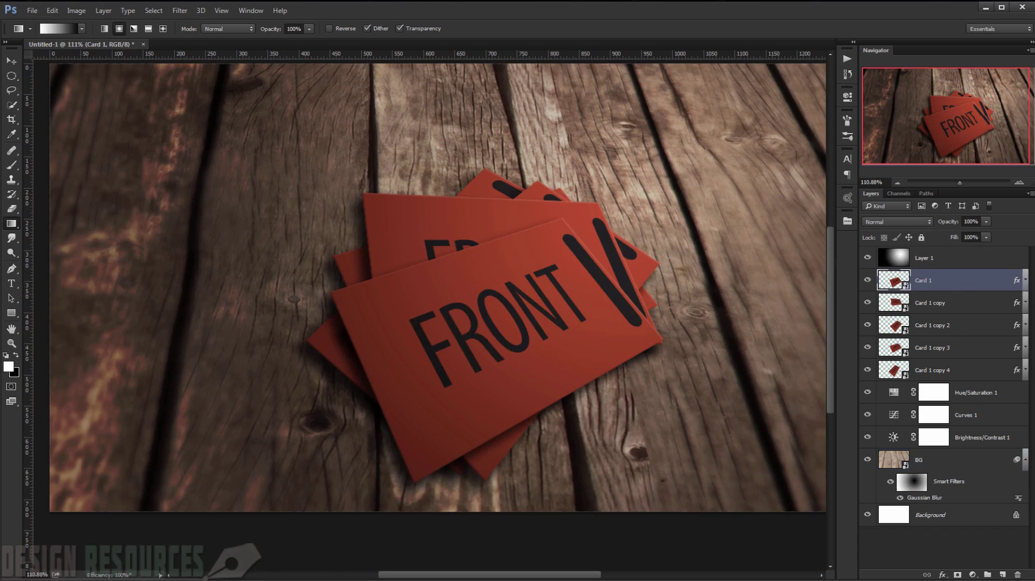
click(178, 11)
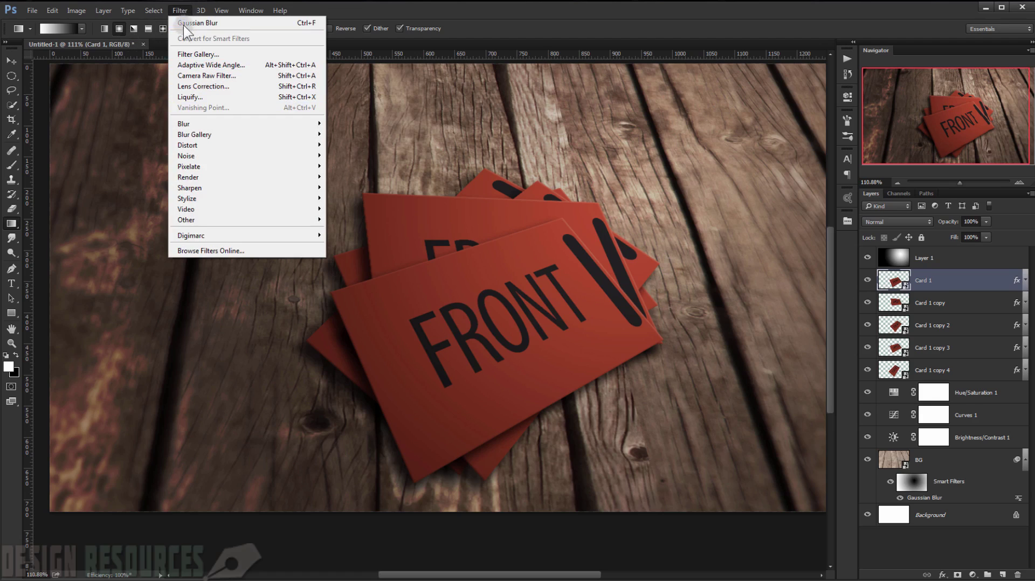
Apply a 2.5 px Gaussian Blur smart filter to Card 1
mouse_move(224, 126)
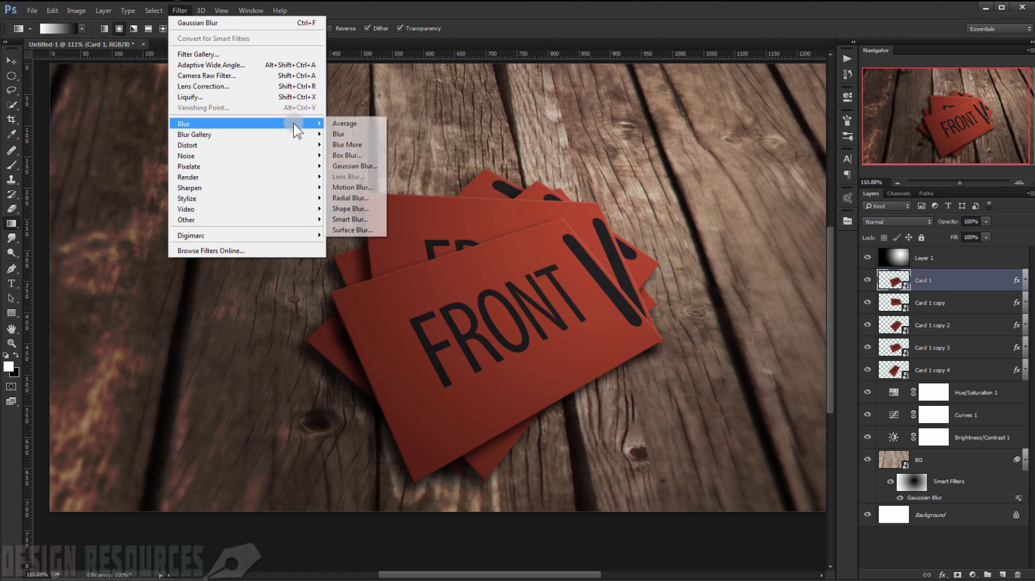
click(364, 166)
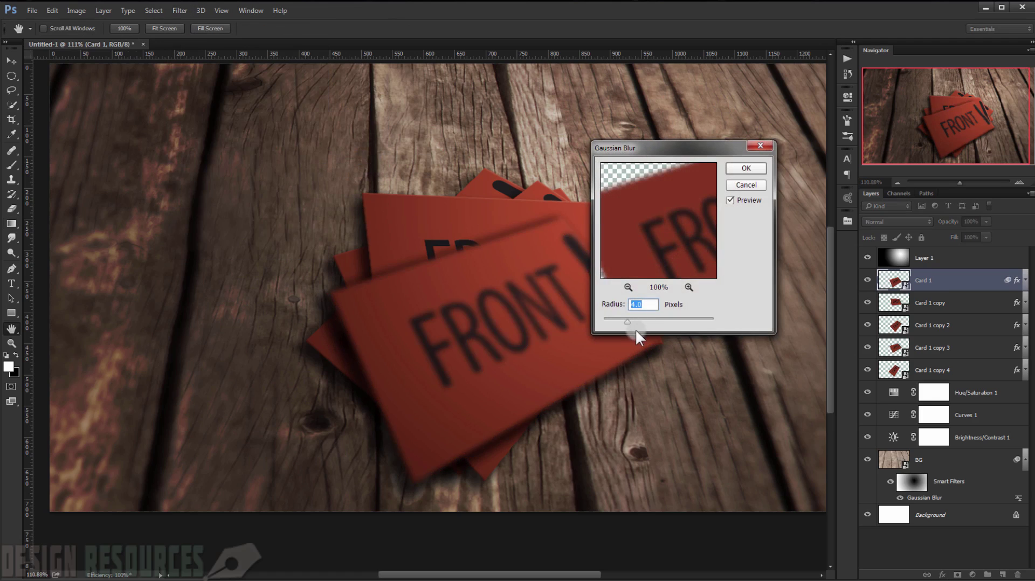
text(2)
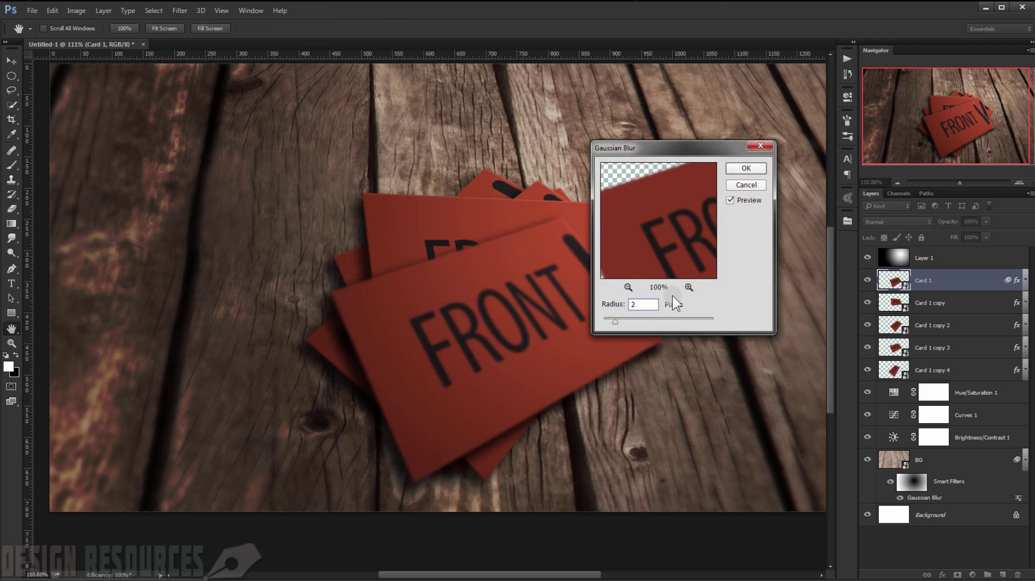
text(.5)
click(748, 168)
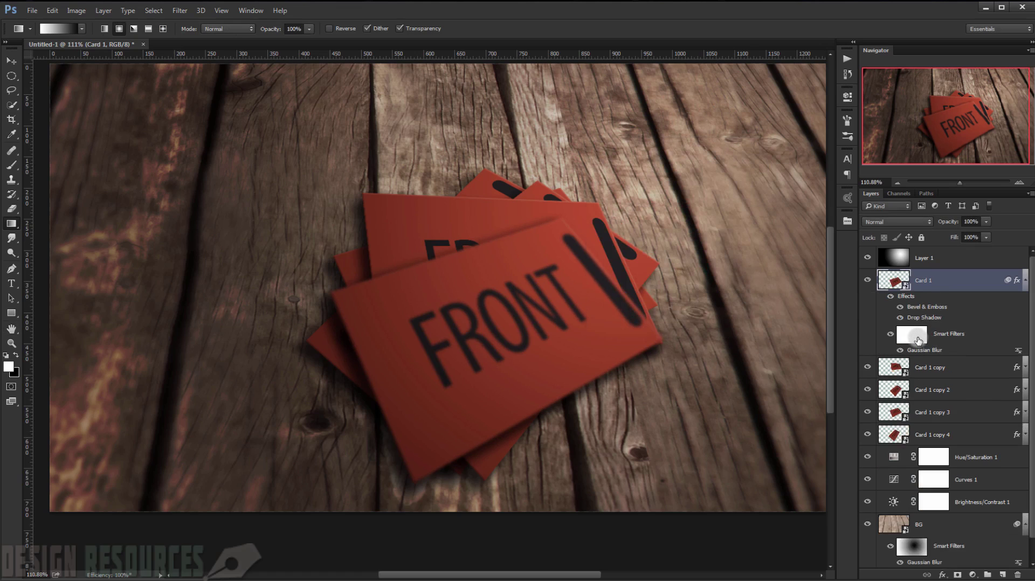
Fill Card 1's blur mask with a linear gradient from the card's bottom upward
click(918, 340)
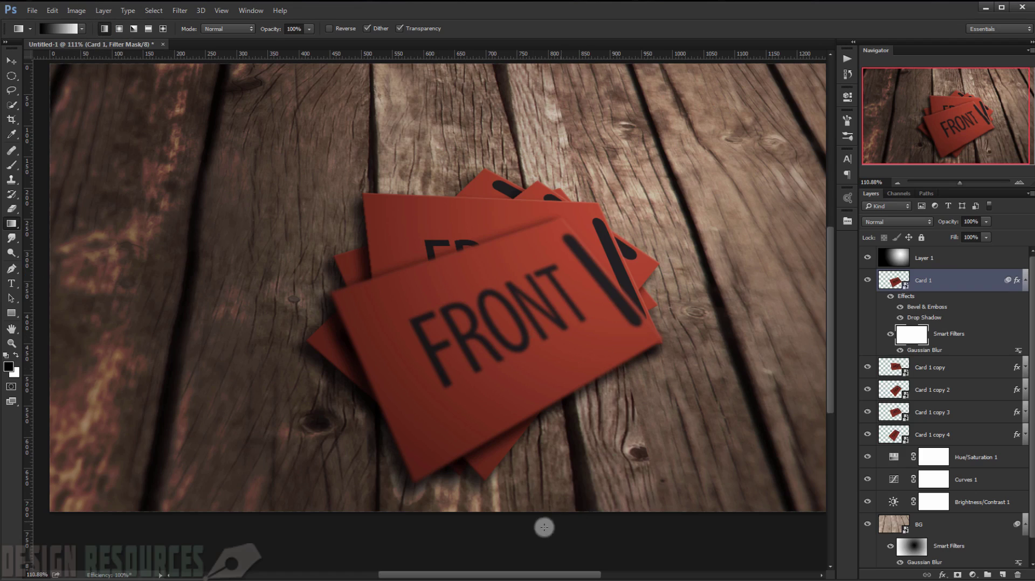
drag(517, 533, 511, 145)
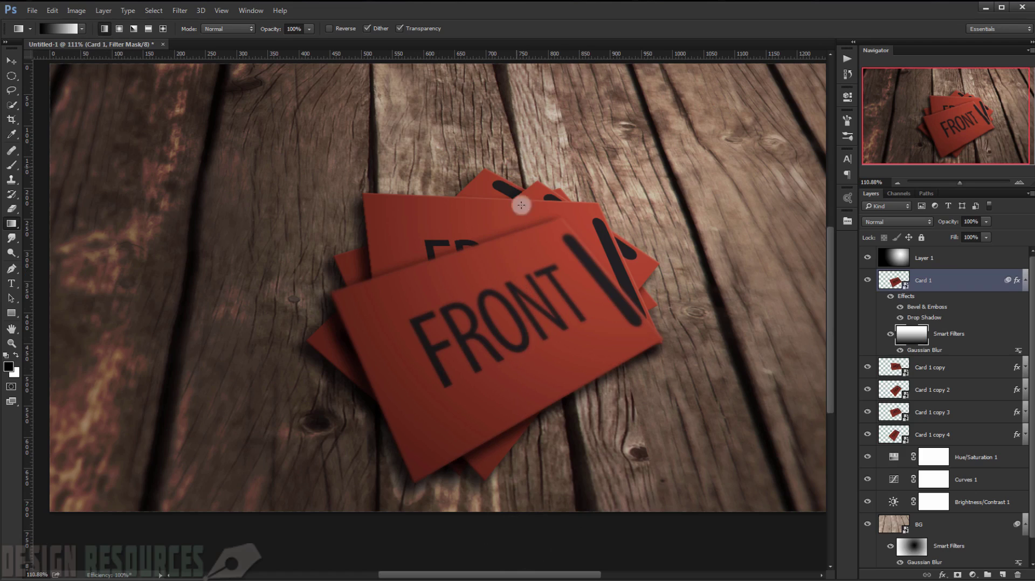
drag(516, 507, 522, 160)
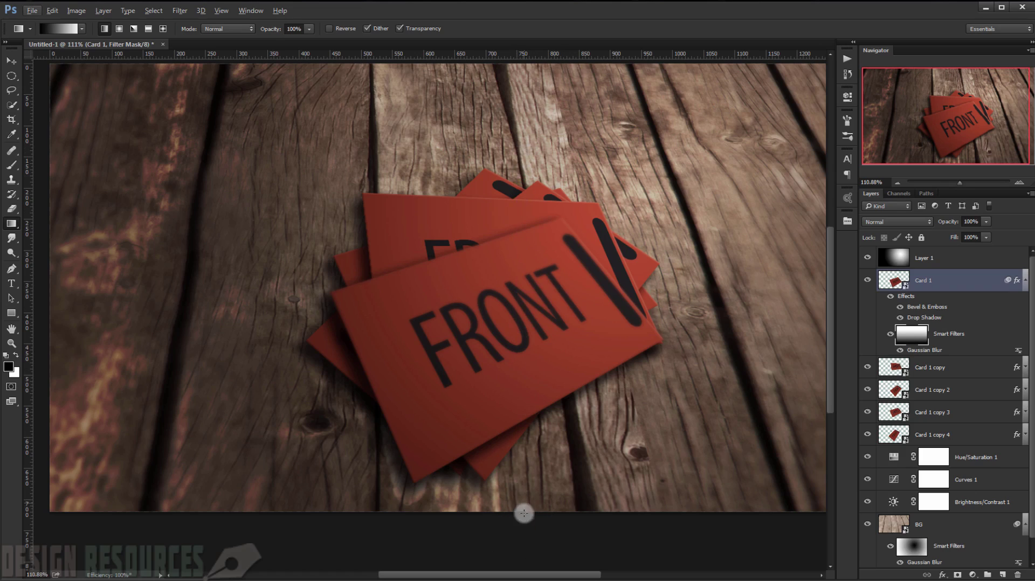
drag(515, 499, 527, 115)
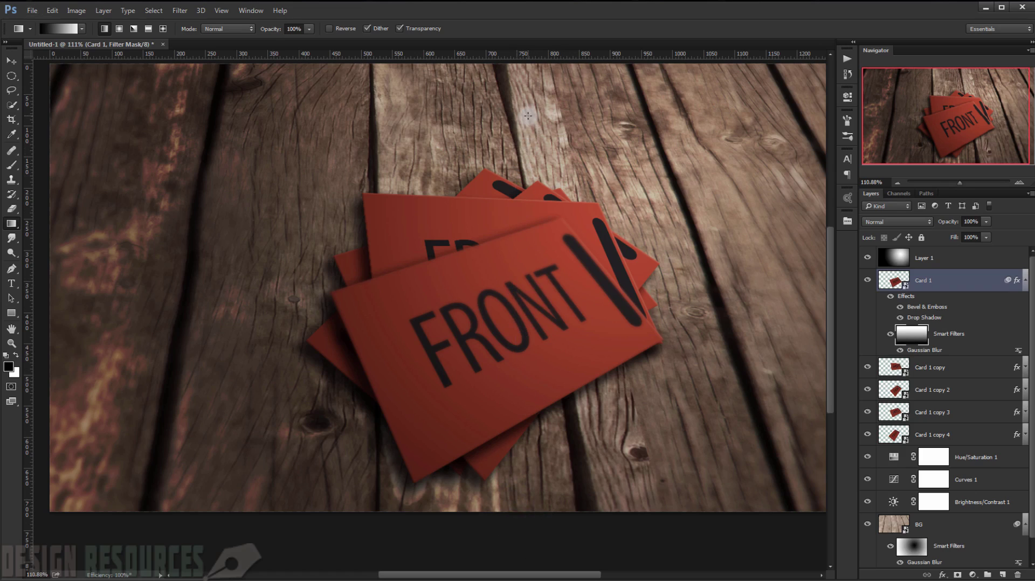
Redraw Card 1's mask gradient from near its bottom and toggle the blur to compare
scroll(531, 415, up, 1)
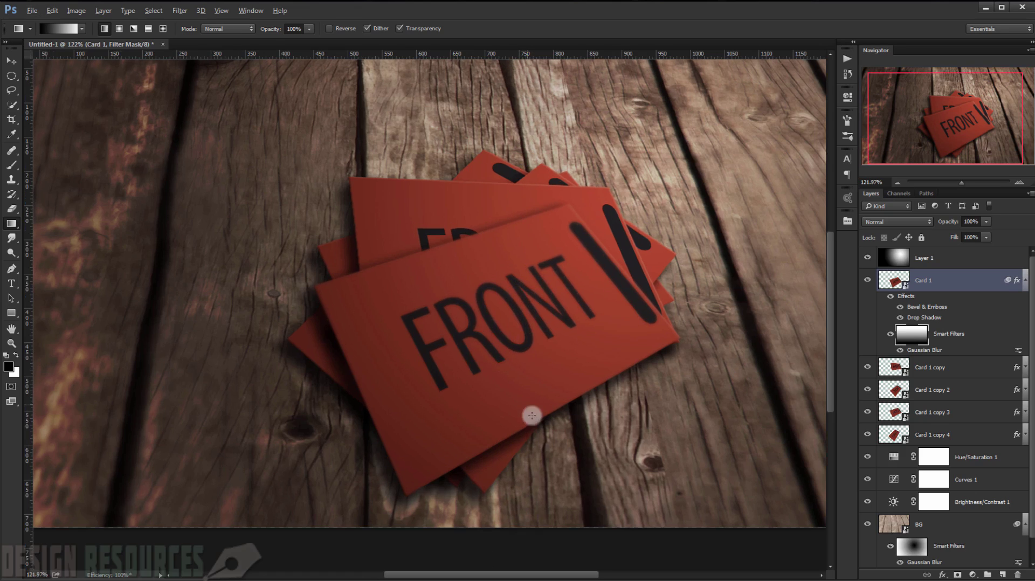
scroll(568, 235, up, 2)
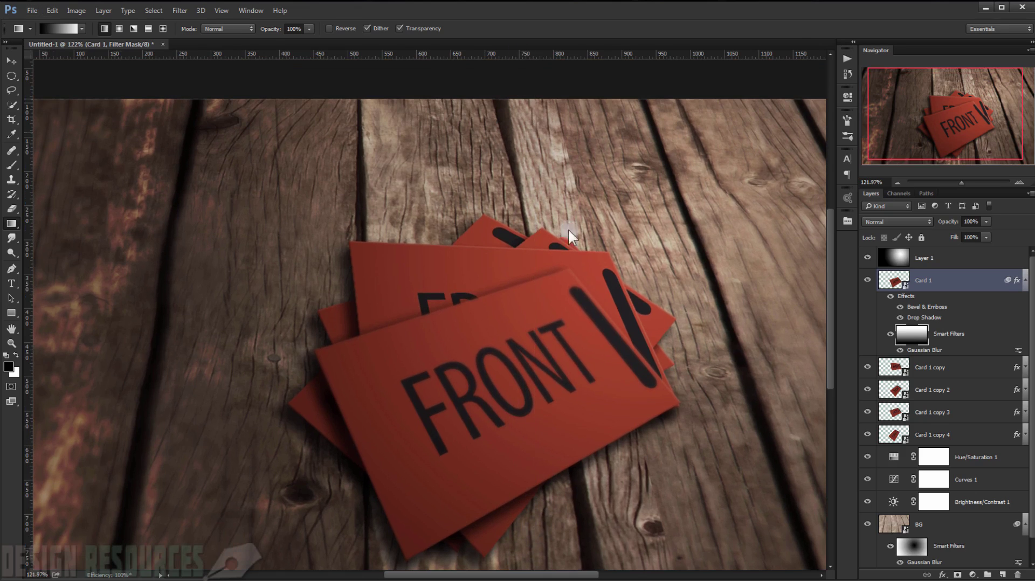
scroll(581, 363, down, 2)
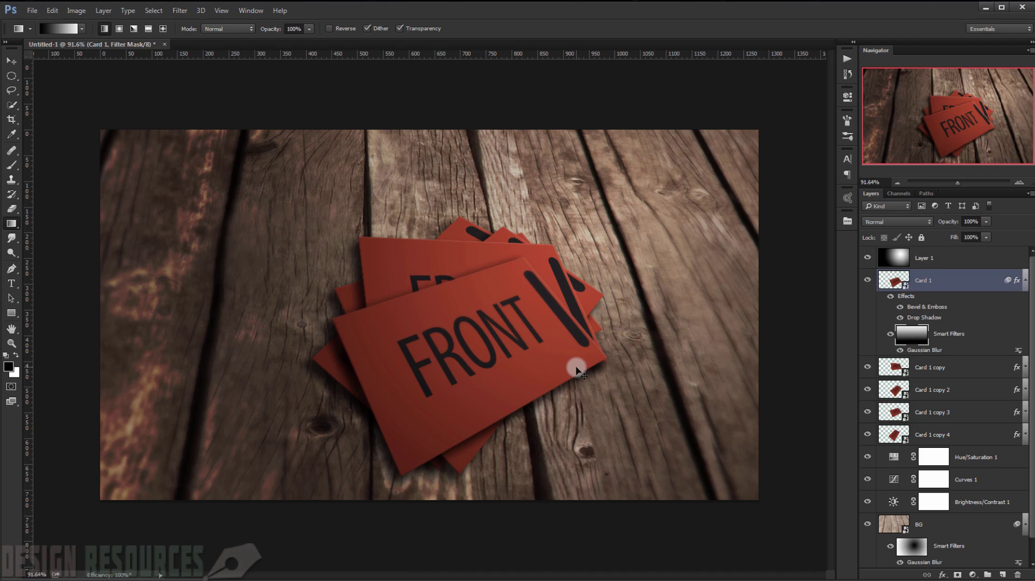
drag(496, 464, 491, 140)
scroll(553, 428, up, 3)
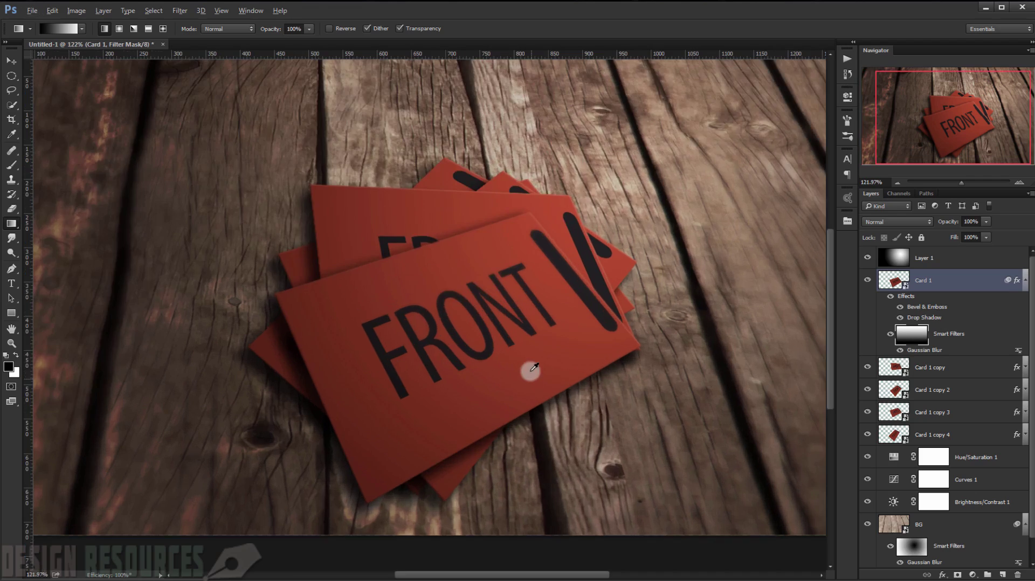
scroll(517, 259, up, 2)
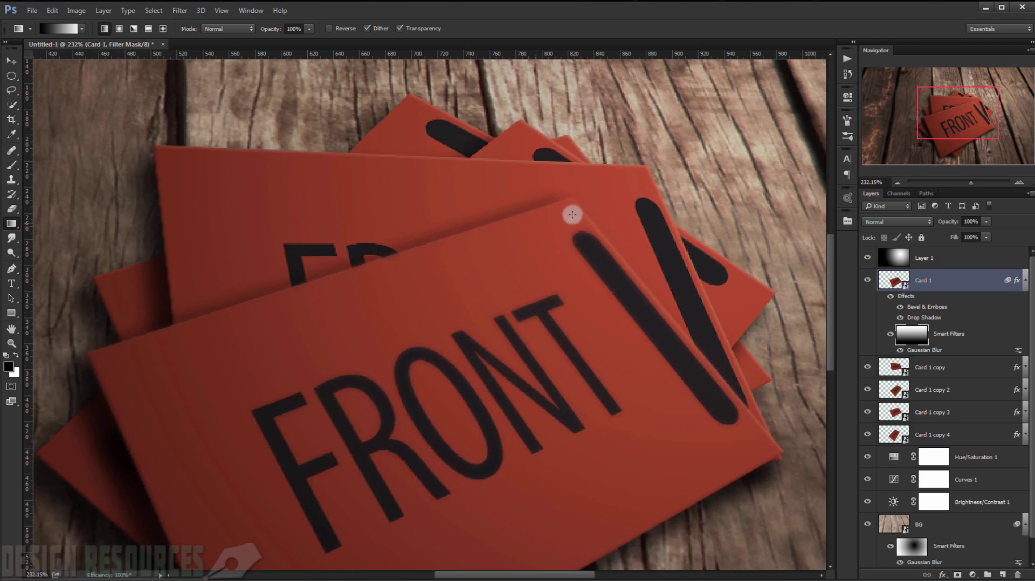
click(890, 336)
click(890, 336)
scroll(502, 316, down, 5)
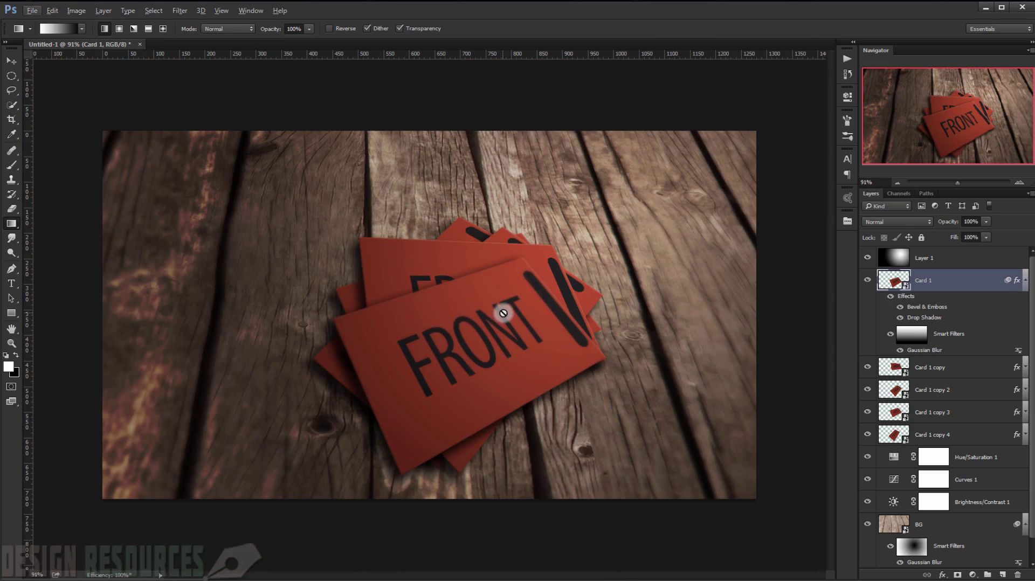
Alt-drag Card 1's Smart Filters onto Card 1 copy through Card 1 copy 4
click(1025, 283)
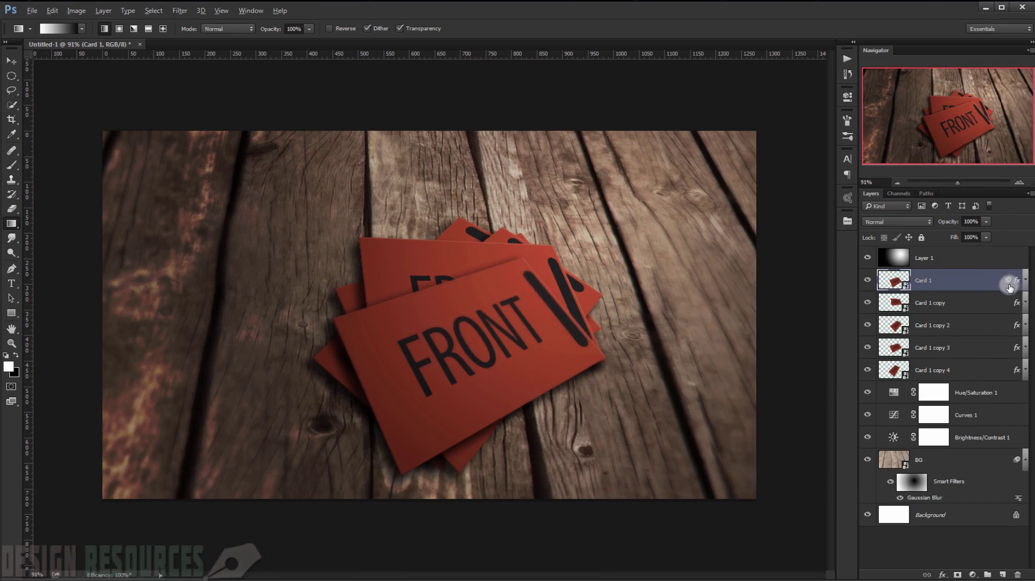
drag(1008, 282, 1007, 305)
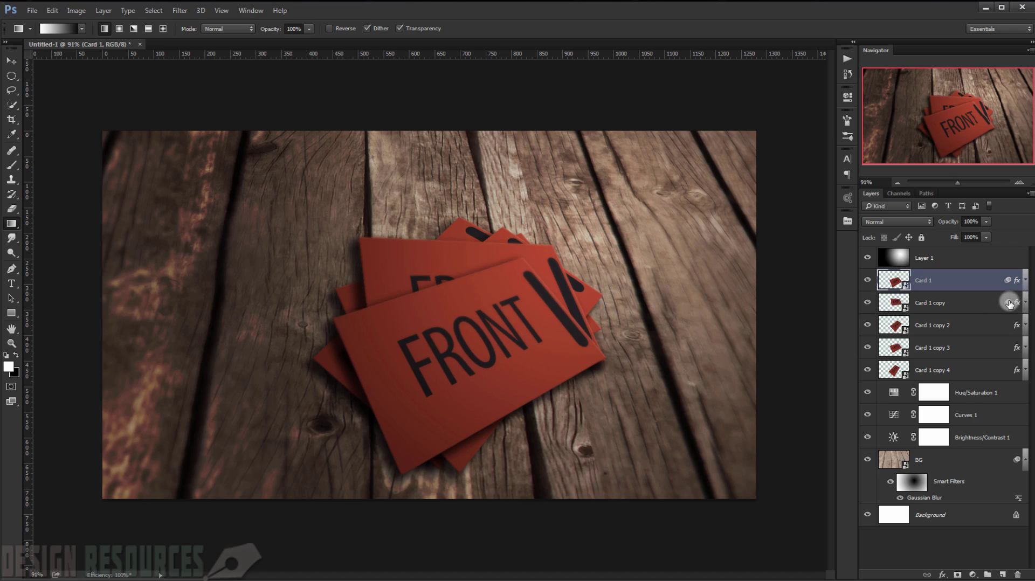
drag(1007, 303, 1007, 371)
scroll(443, 360, down, 3)
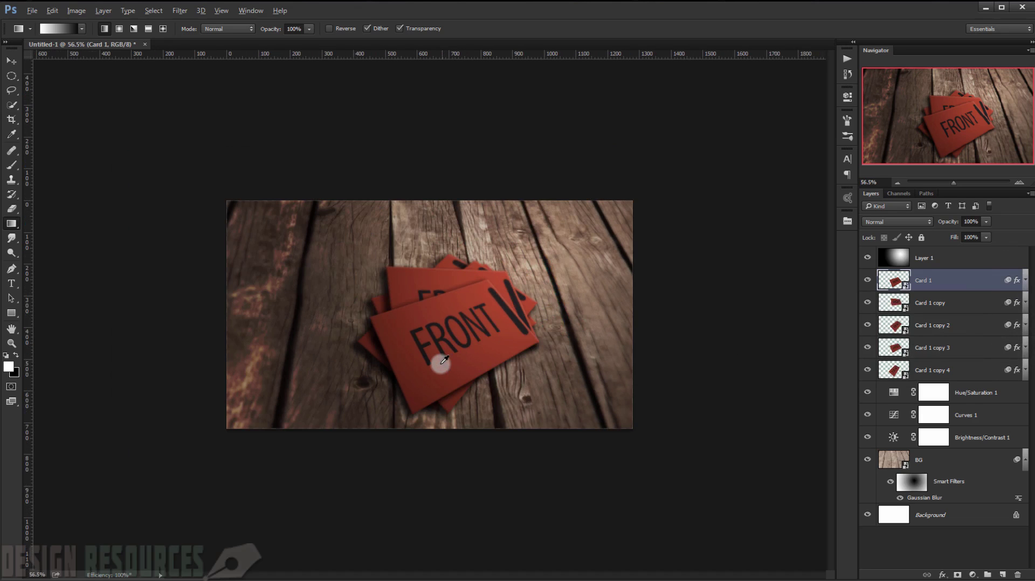
scroll(460, 351, up, 1)
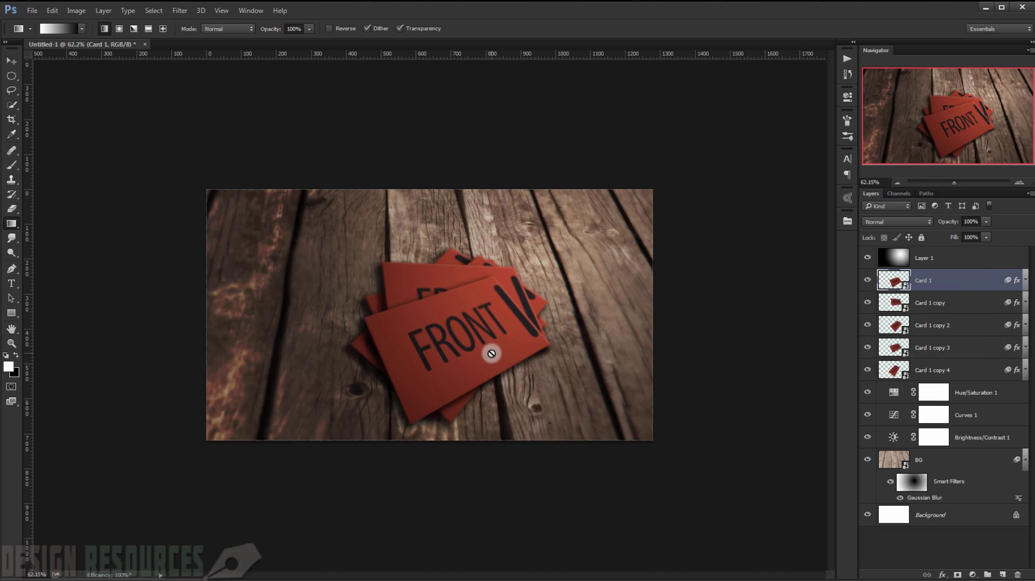
scroll(491, 353, up, 3)
scroll(512, 374, down, 2)
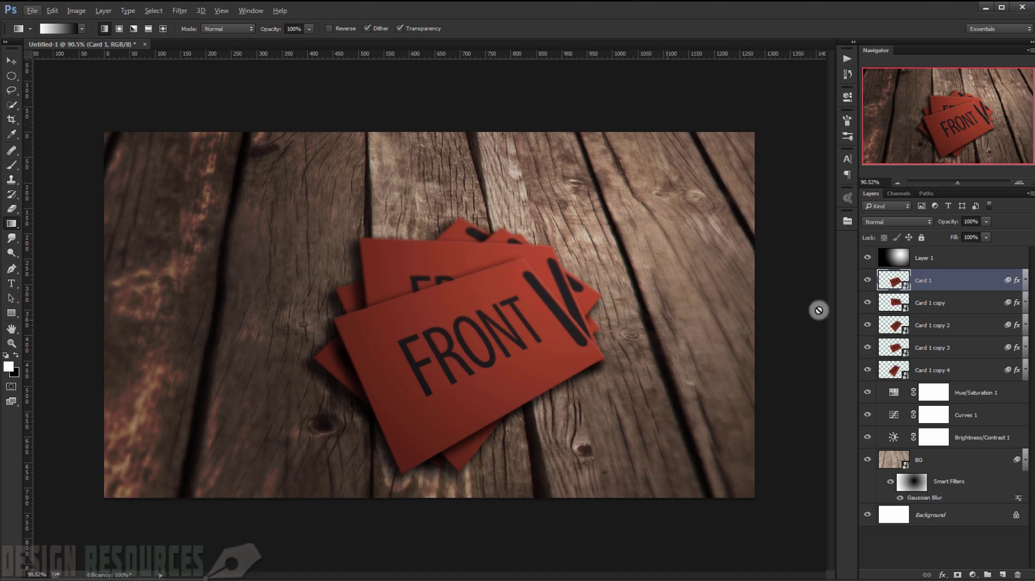
Open Card 1's smart object contents and hide the Front Card and Rectangle 1 layers
double_click(895, 280)
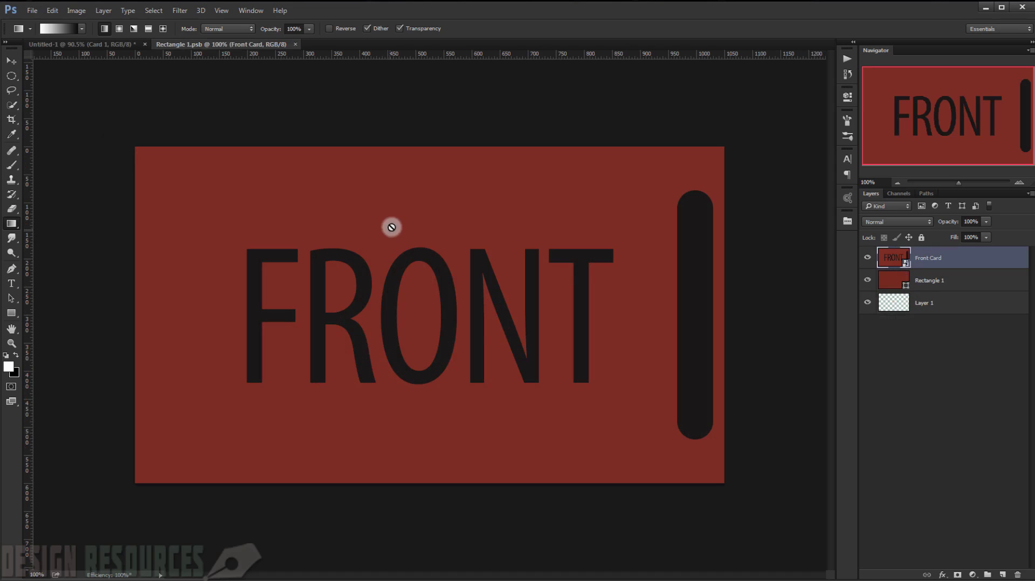
click(867, 258)
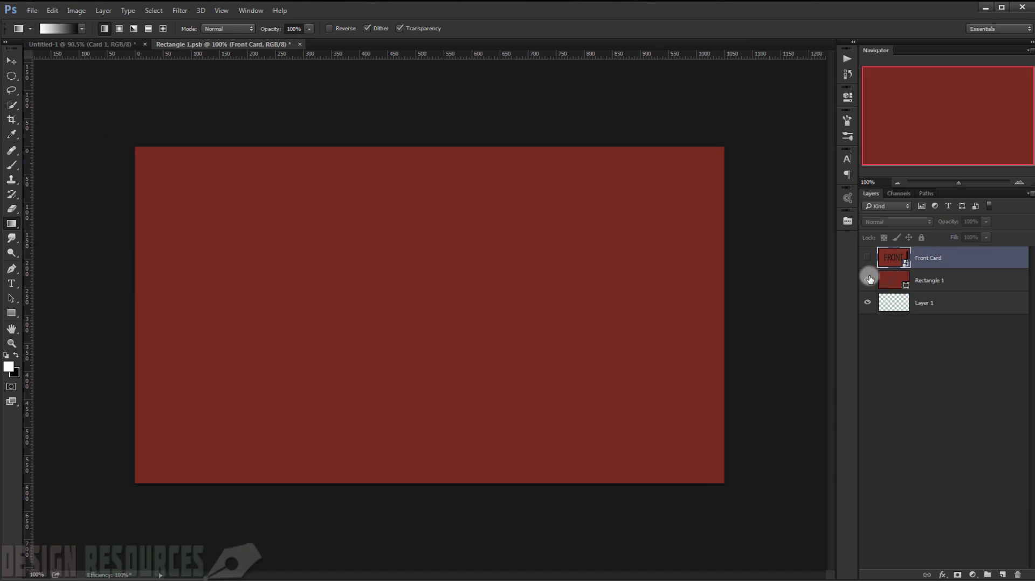
click(868, 281)
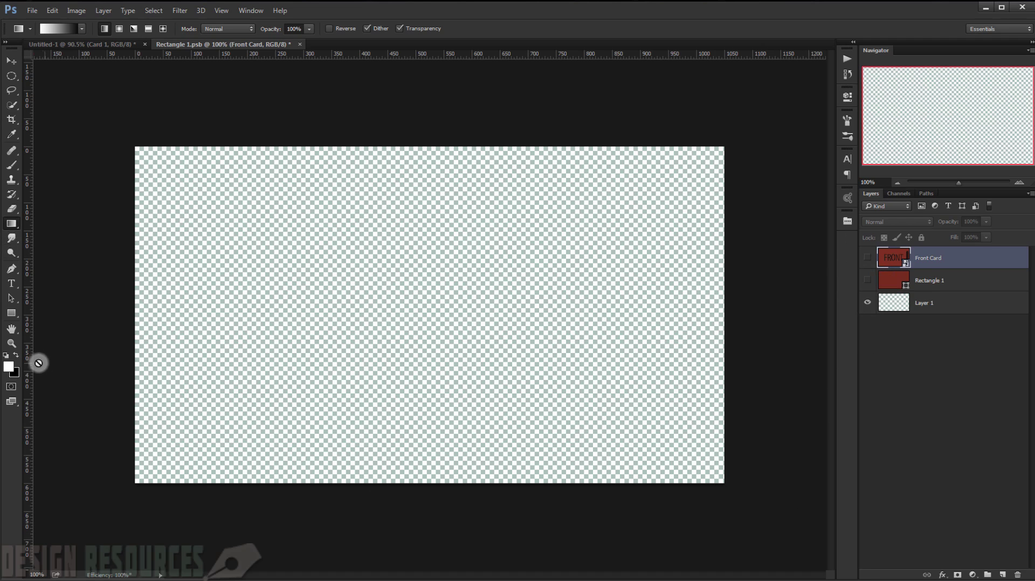
Choose the Custom Shape tool with the rectangular speech-bubble shape
click(14, 312)
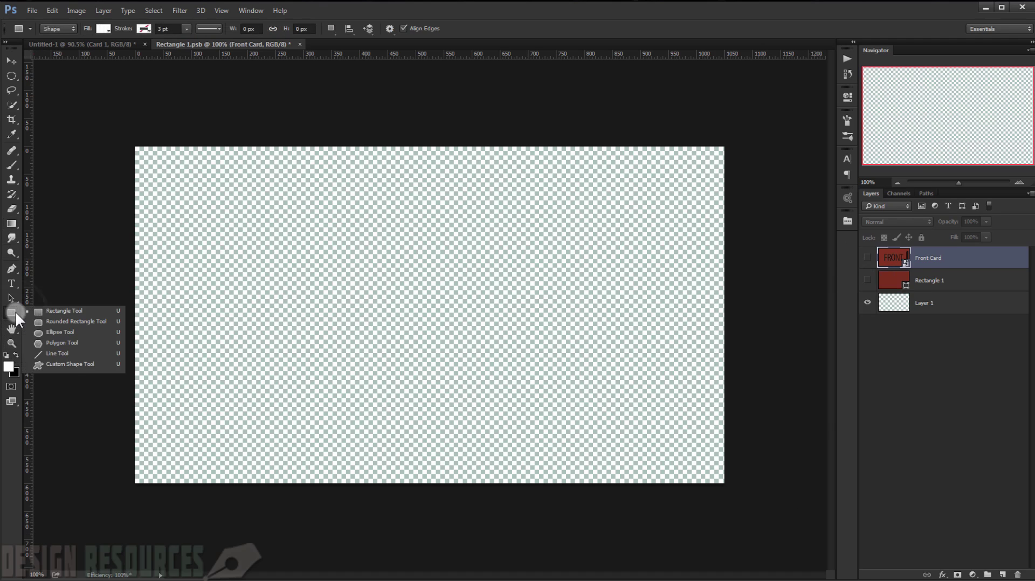
click(63, 365)
right_click(311, 294)
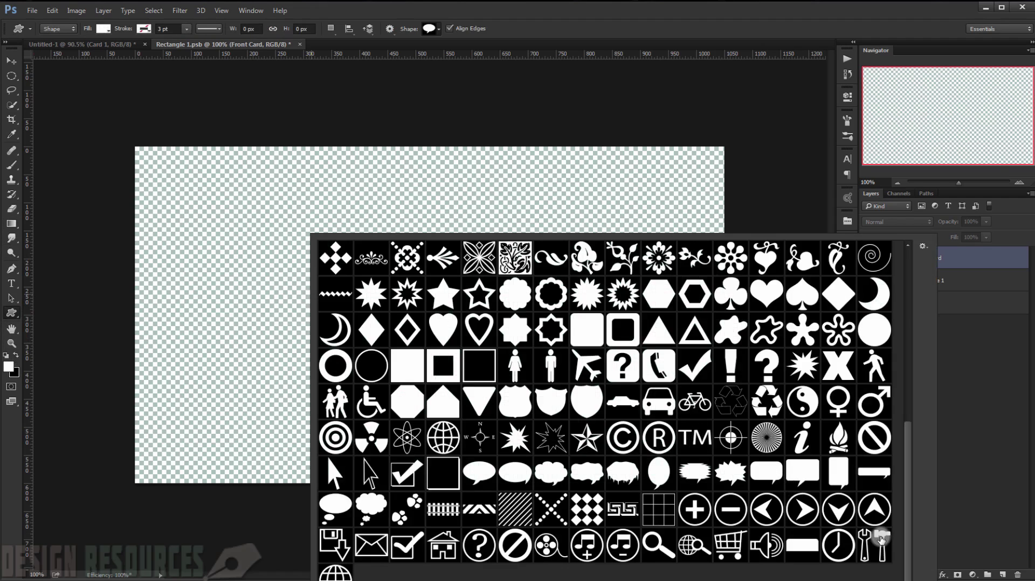
click(766, 471)
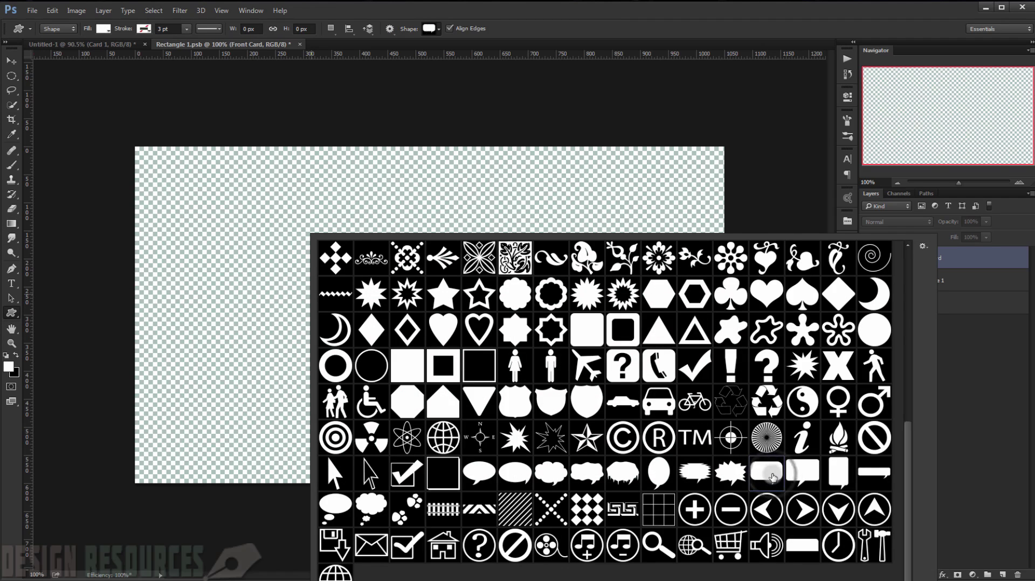
click(665, 24)
Draw a large speech bubble across the card canvas and fill it with muted green #5d7a69
drag(343, 242, 910, 478)
double_click(892, 261)
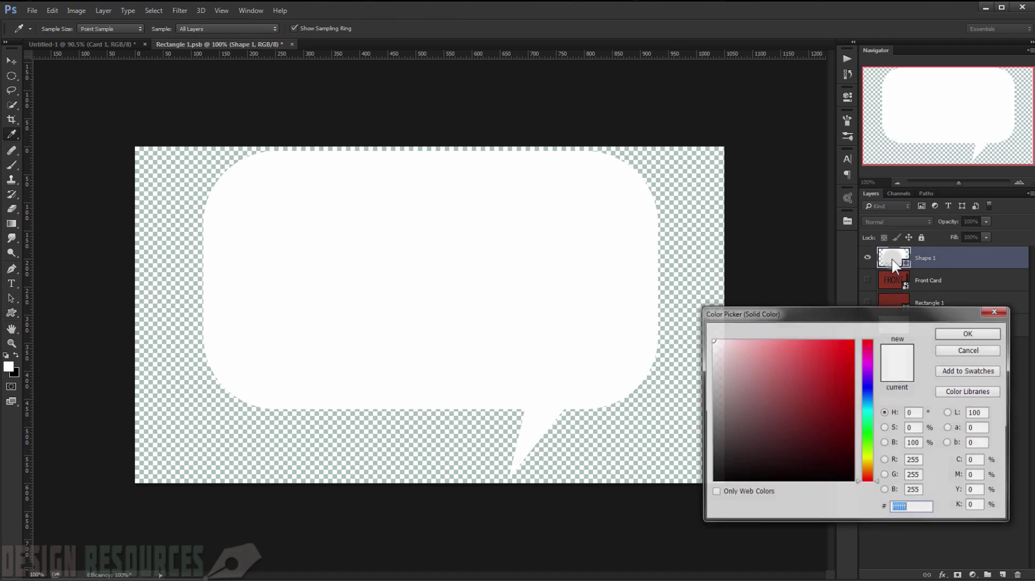
mouse_move(864, 410)
mouse_down()
mouse_move(867, 438)
mouse_move(870, 411)
mouse_up()
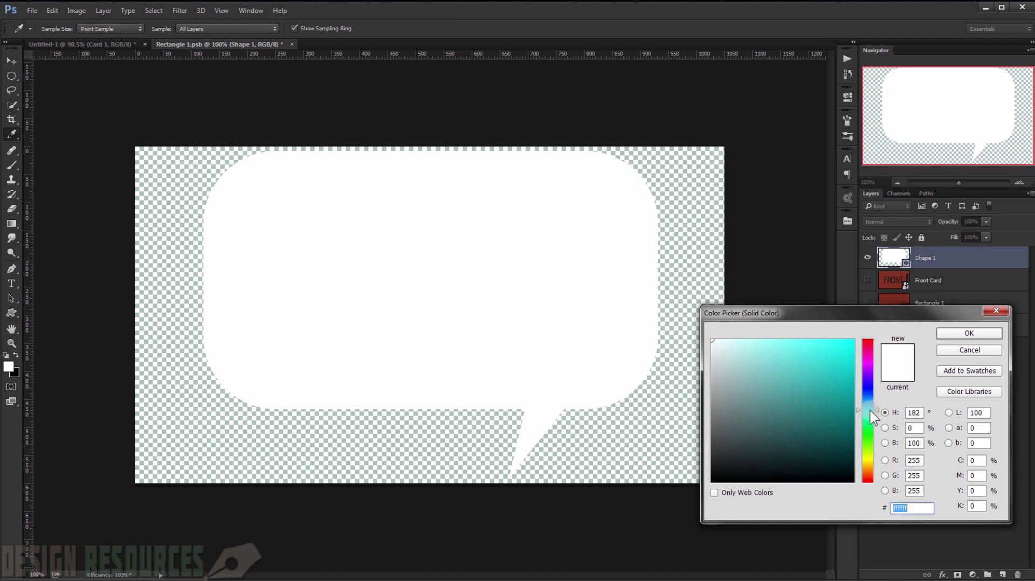
drag(767, 393, 744, 414)
drag(874, 414, 864, 425)
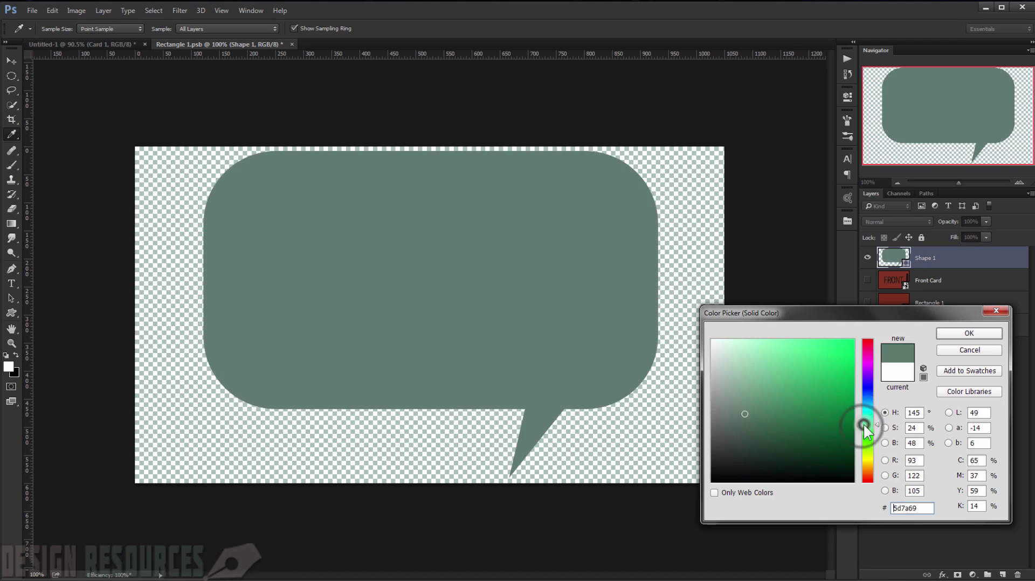
click(969, 333)
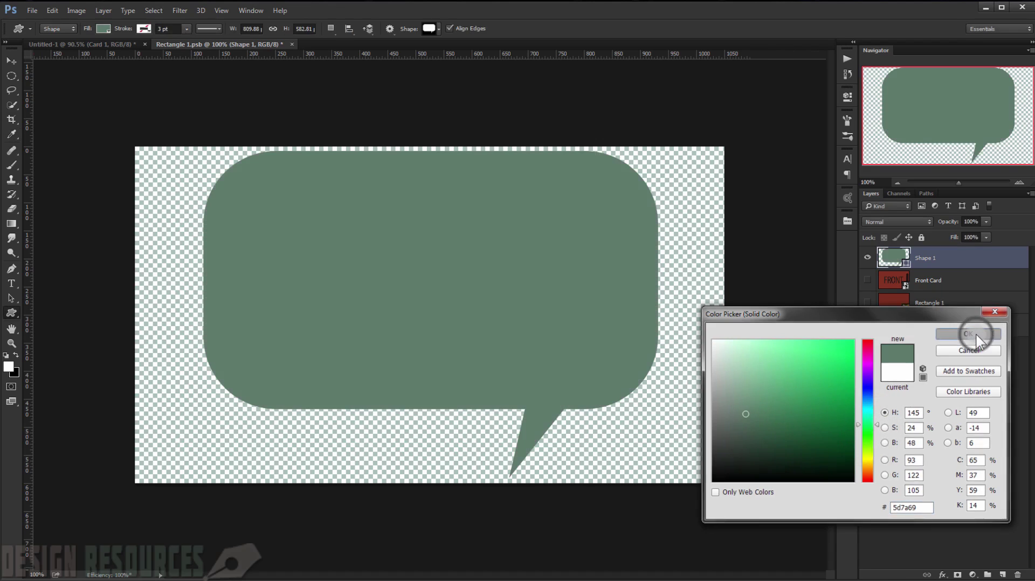
Add white FRONT text in Myriad Pro Condensed, centred on the green bubble
click(11, 284)
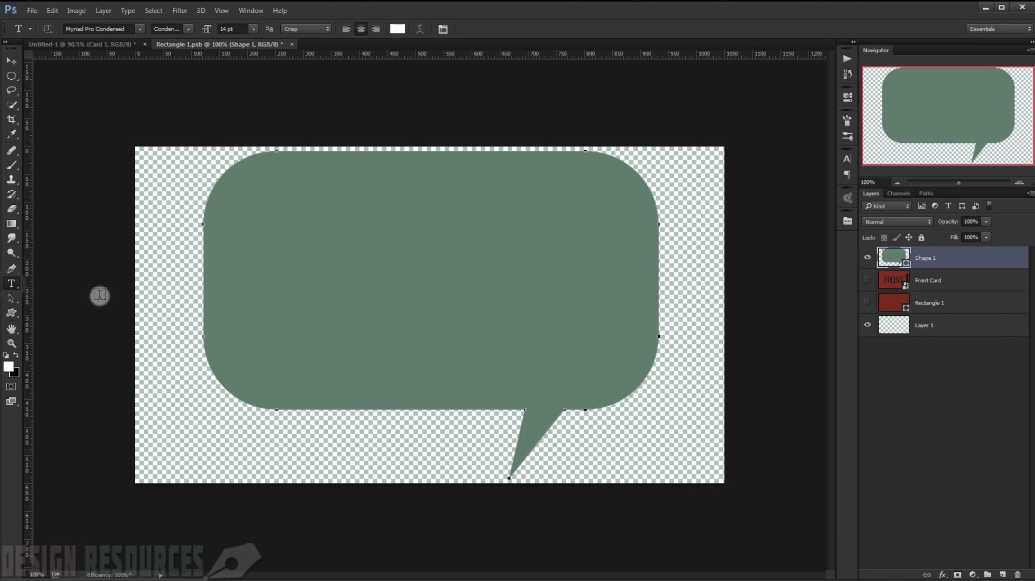
click(342, 319)
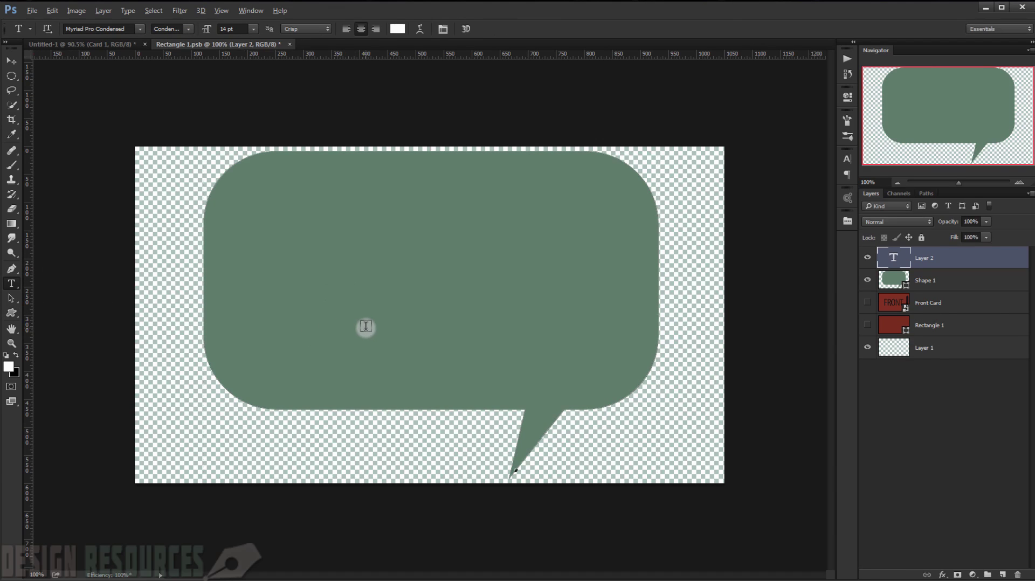
key(Escape)
click(698, 423)
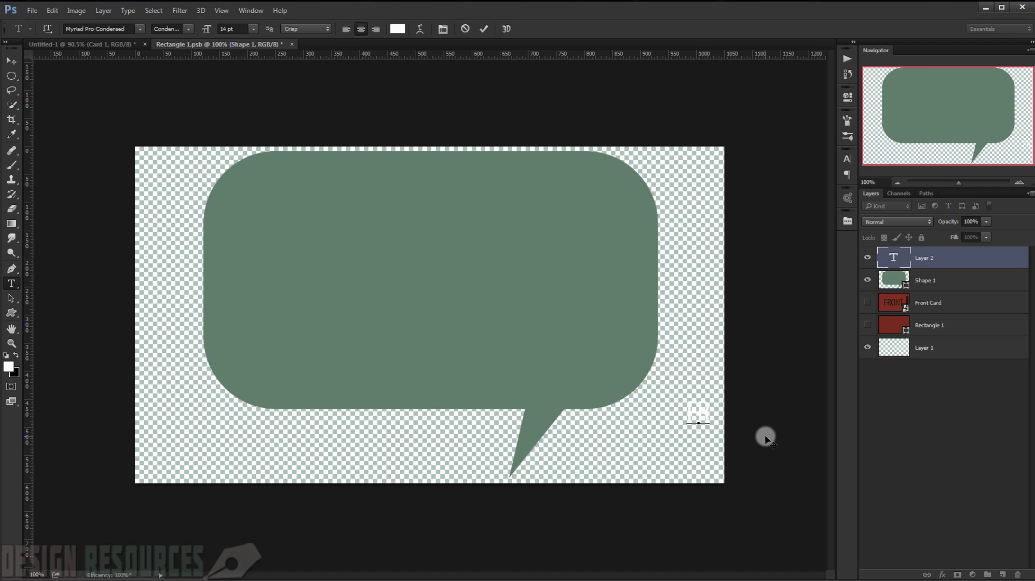
text(NT)
drag(722, 366, 458, 252)
double_click(896, 256)
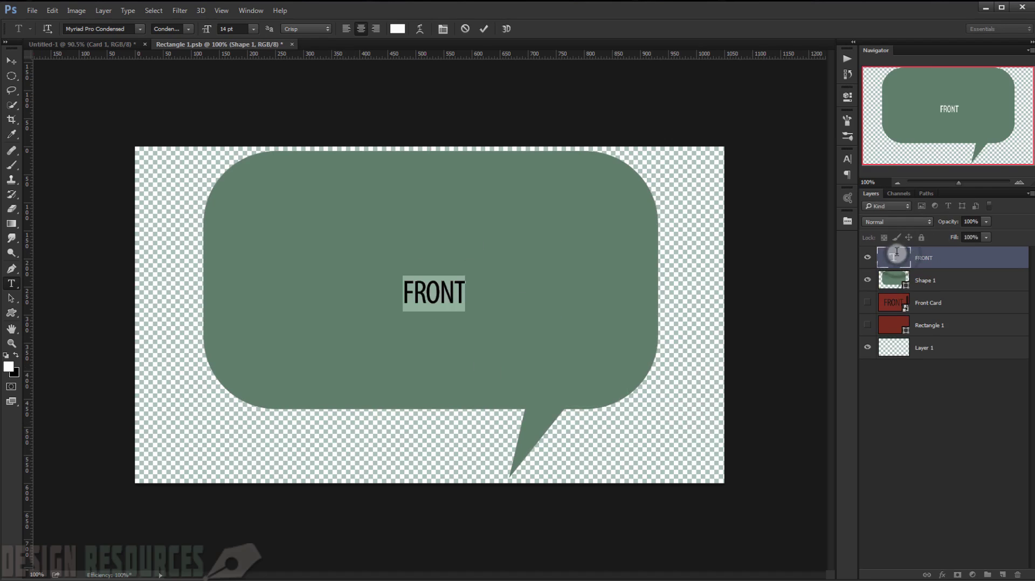
click(186, 29)
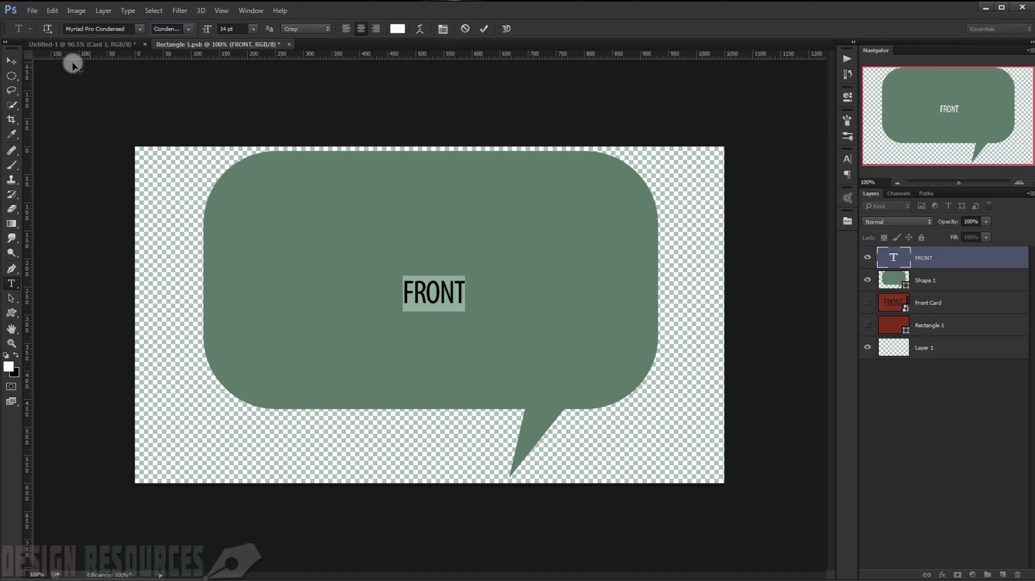
click(12, 60)
Scale the FRONT text up to about 668% so it spans the bubble
key(ctrl+t)
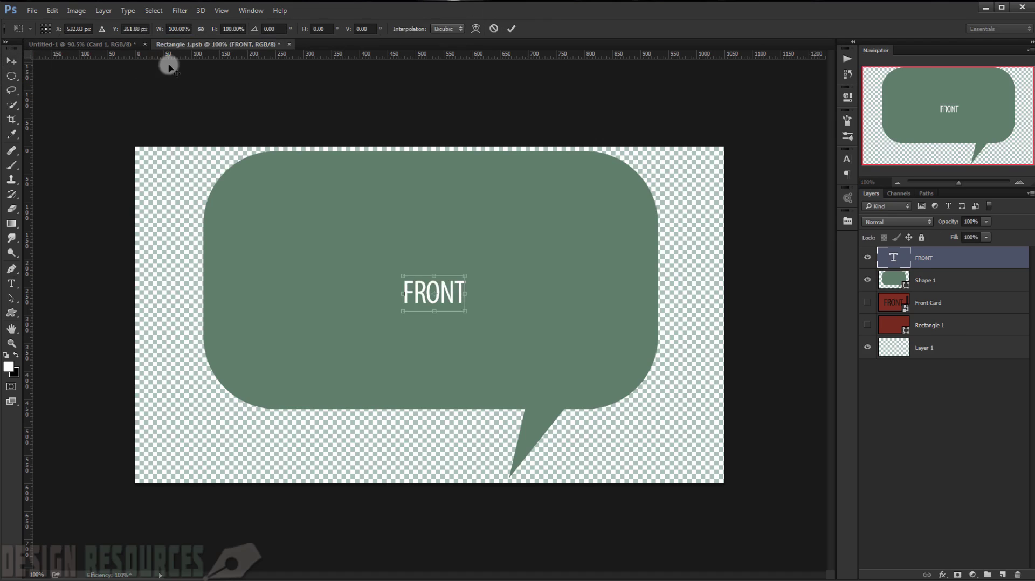
drag(465, 312, 631, 423)
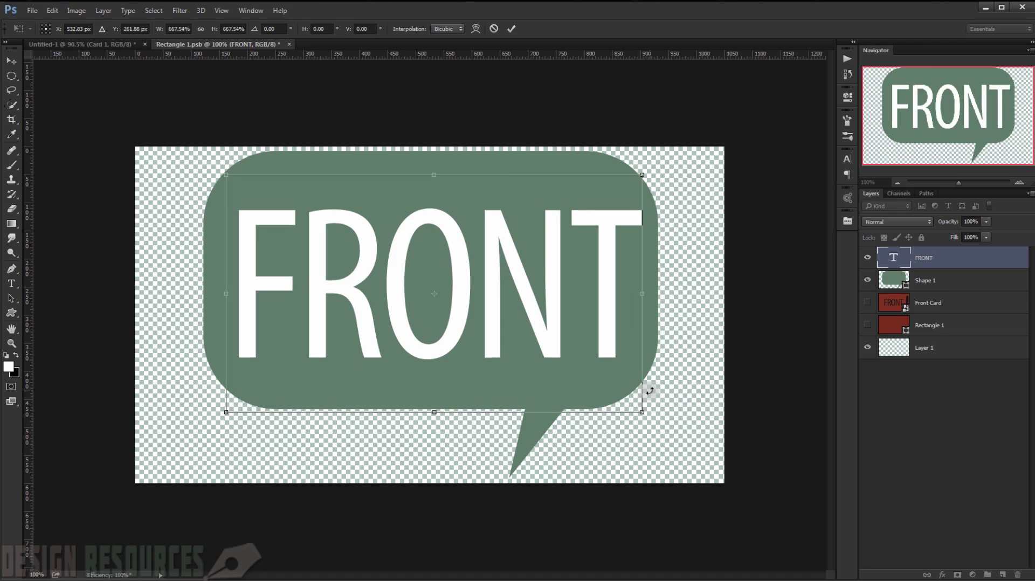
key(Return)
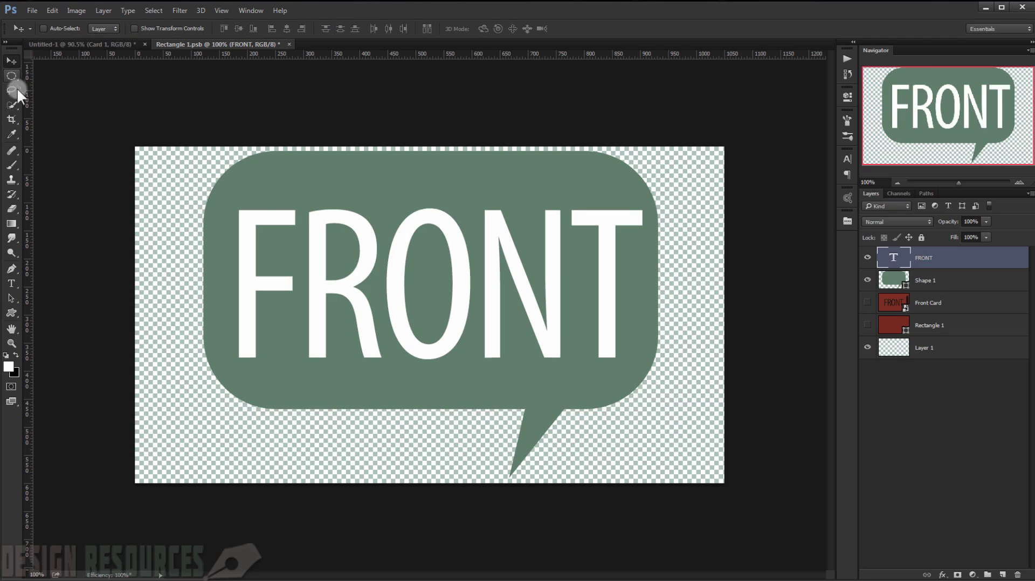
Crop Rectangle 1.psb tight to the bubble, save it, and return to the Untitled-1 wood scene
click(15, 122)
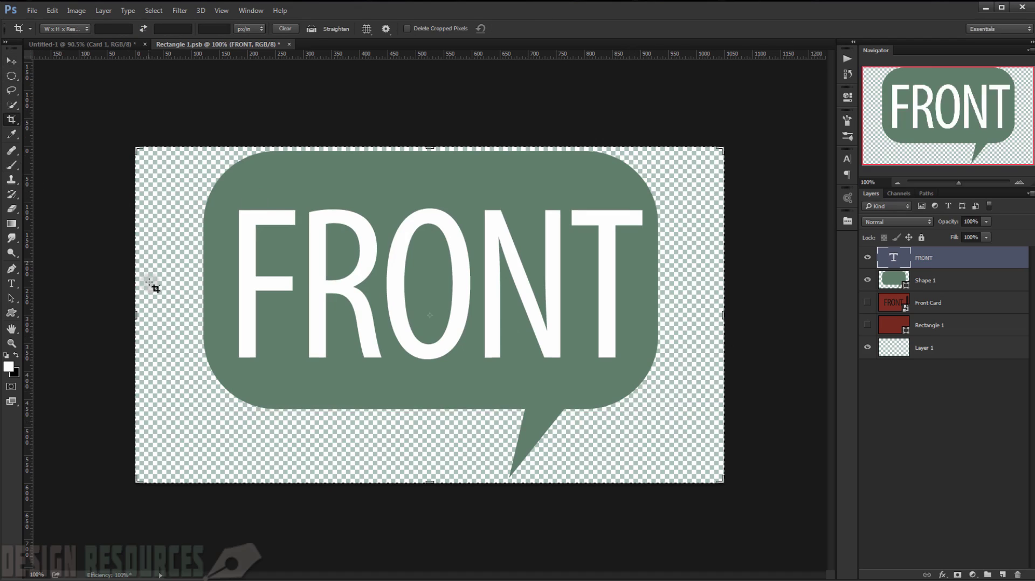
drag(136, 310, 171, 308)
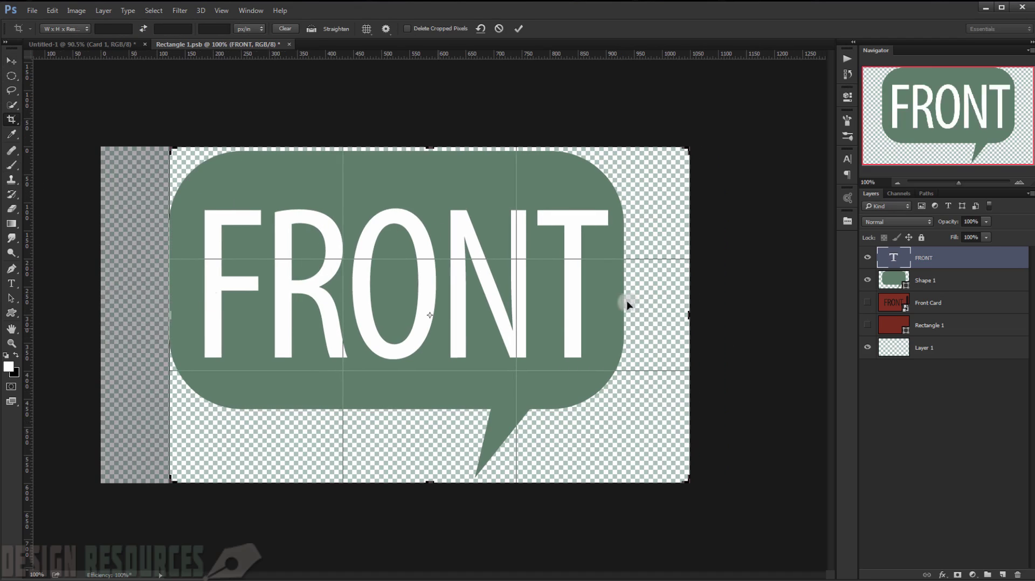
drag(684, 316, 653, 316)
drag(409, 146, 427, 149)
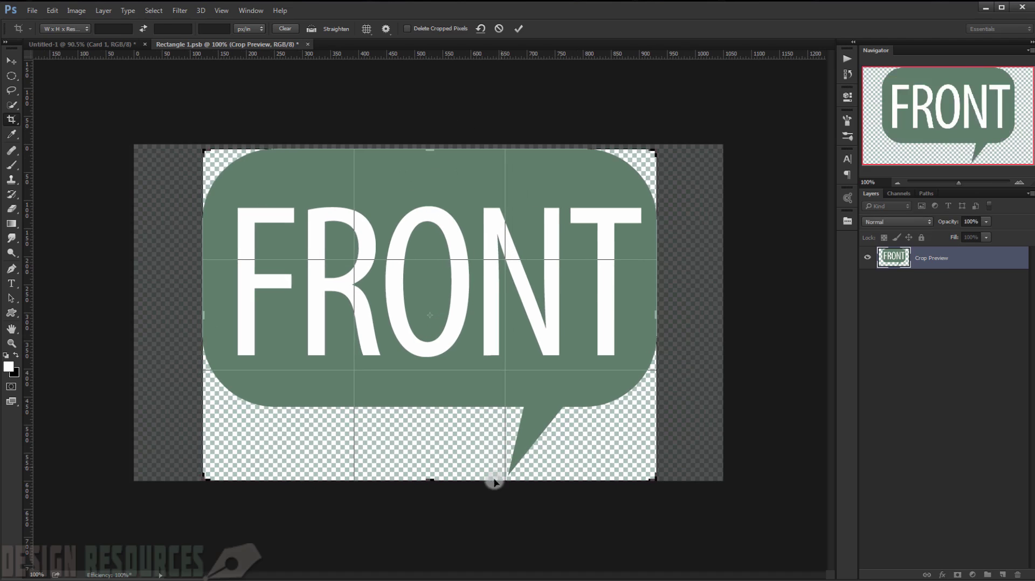
mouse_move(442, 480)
mouse_down()
mouse_move(430, 473)
mouse_move(454, 478)
mouse_up()
double_click(582, 473)
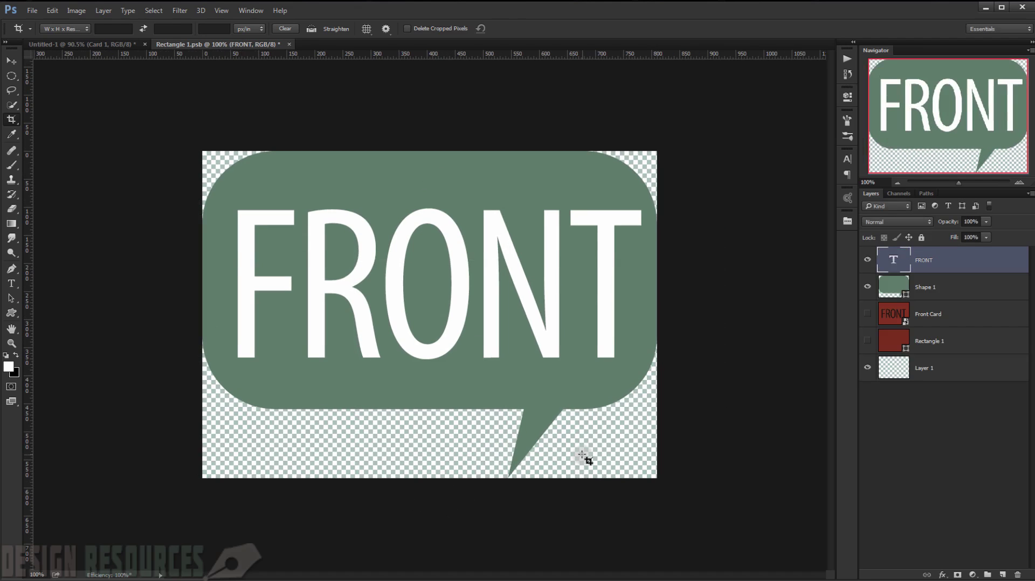
key(ctrl+s)
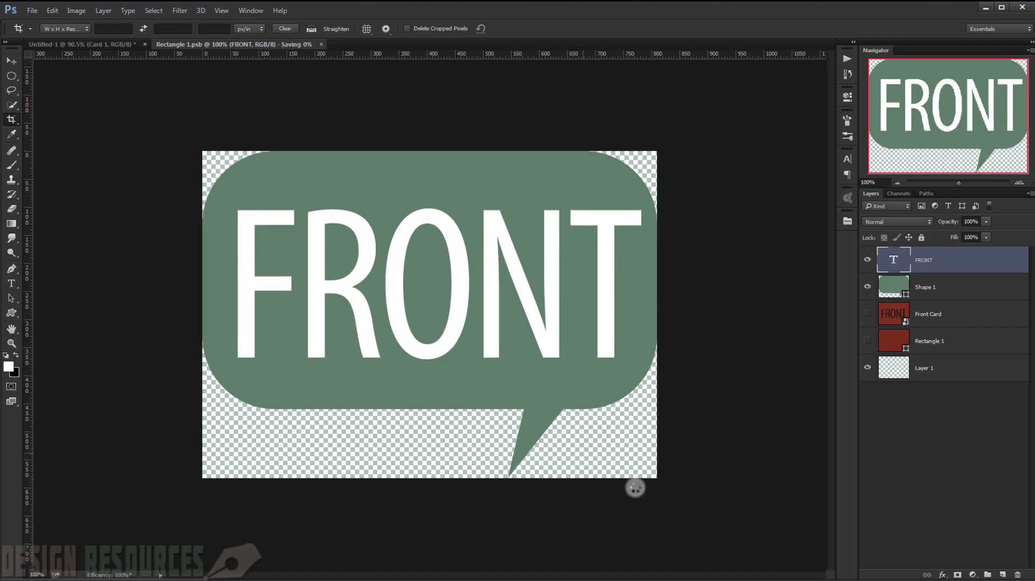
click(111, 44)
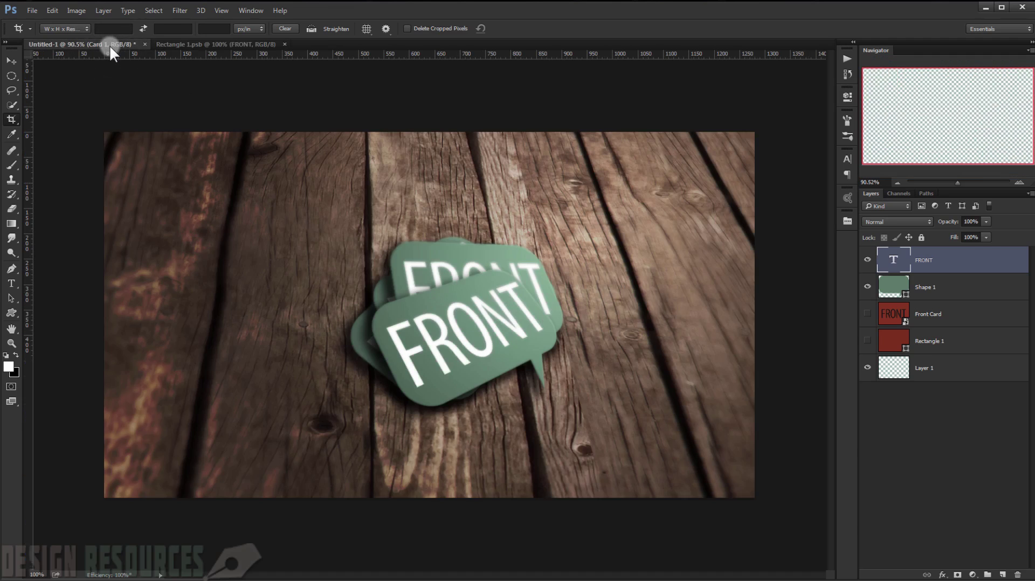